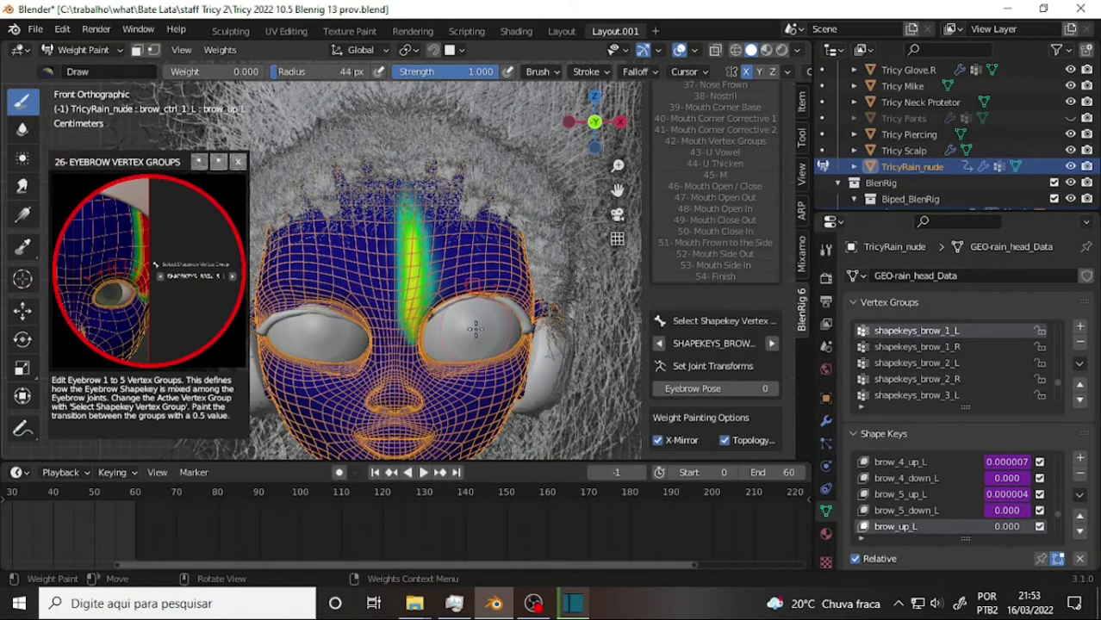
Step forward through the shapekeys_brow_L weight groups 2 to 5.
{"action": "left_click", "coordinate": [772, 345]}
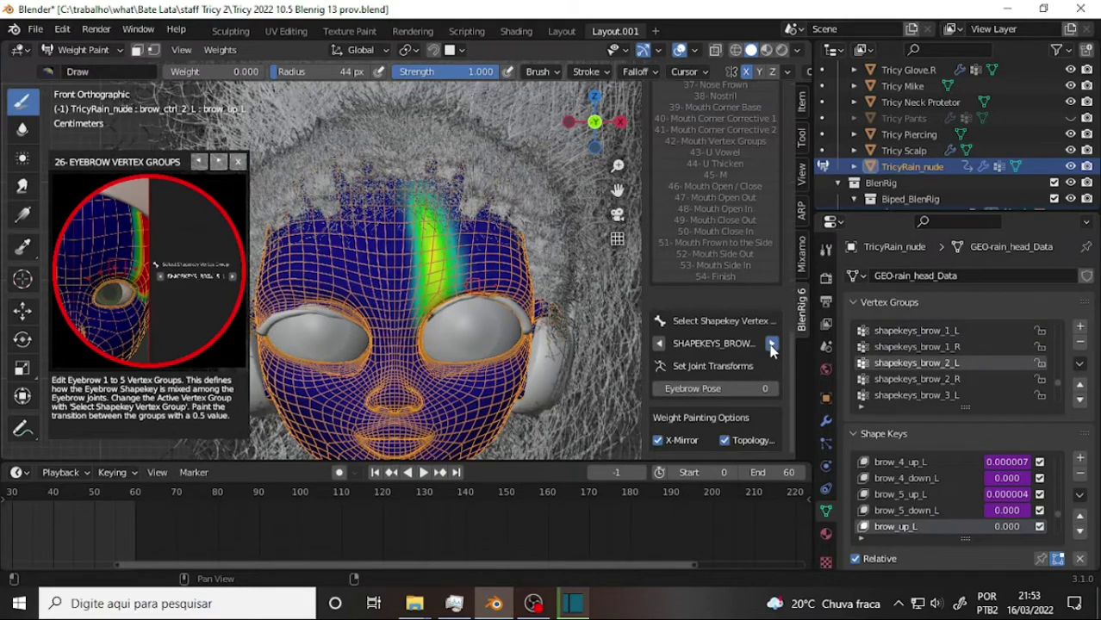
{"action": "left_click", "coordinate": [772, 345]}
{"action": "left_click", "coordinate": [772, 345]}
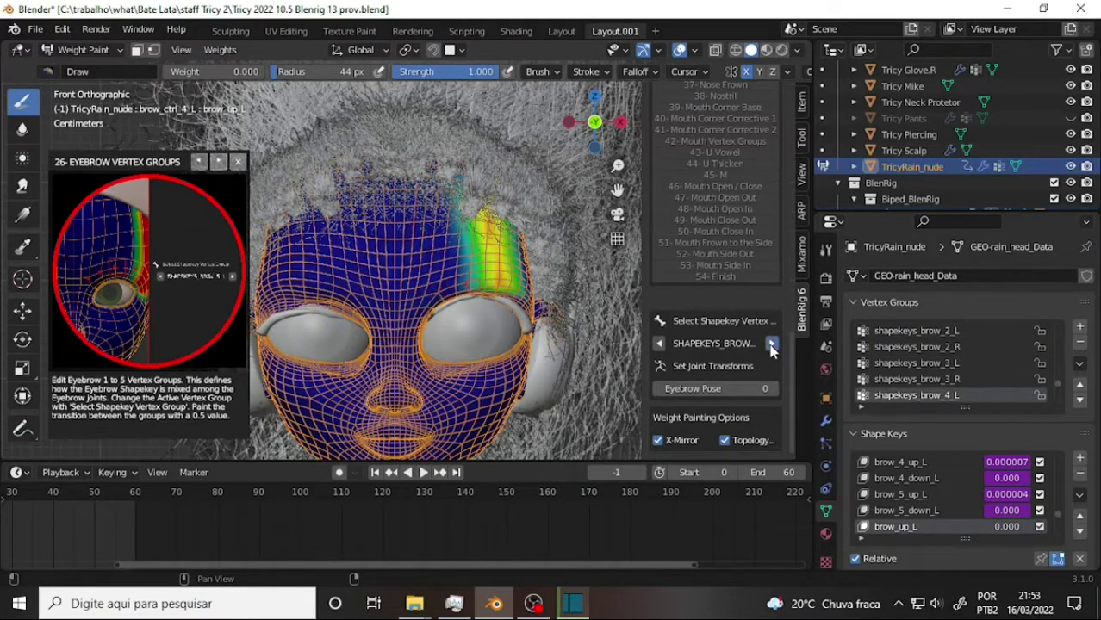
{"action": "left_click", "coordinate": [772, 345]}
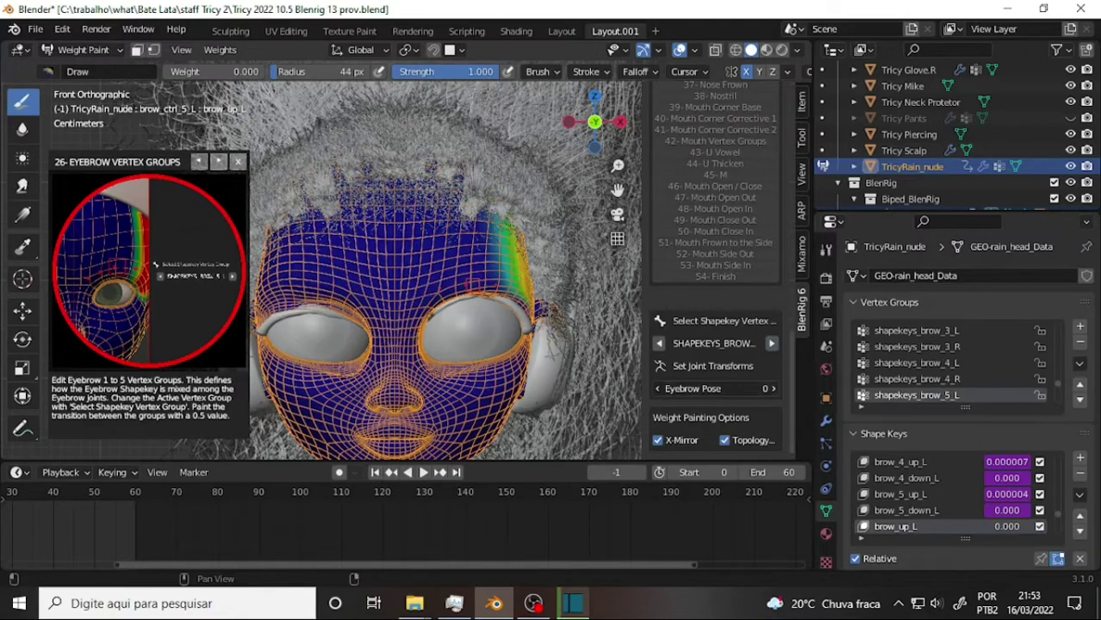
Try Eyebrow Pose values 0 and 2, then settle on 1.
{"action": "left_click", "coordinate": [772, 344]}
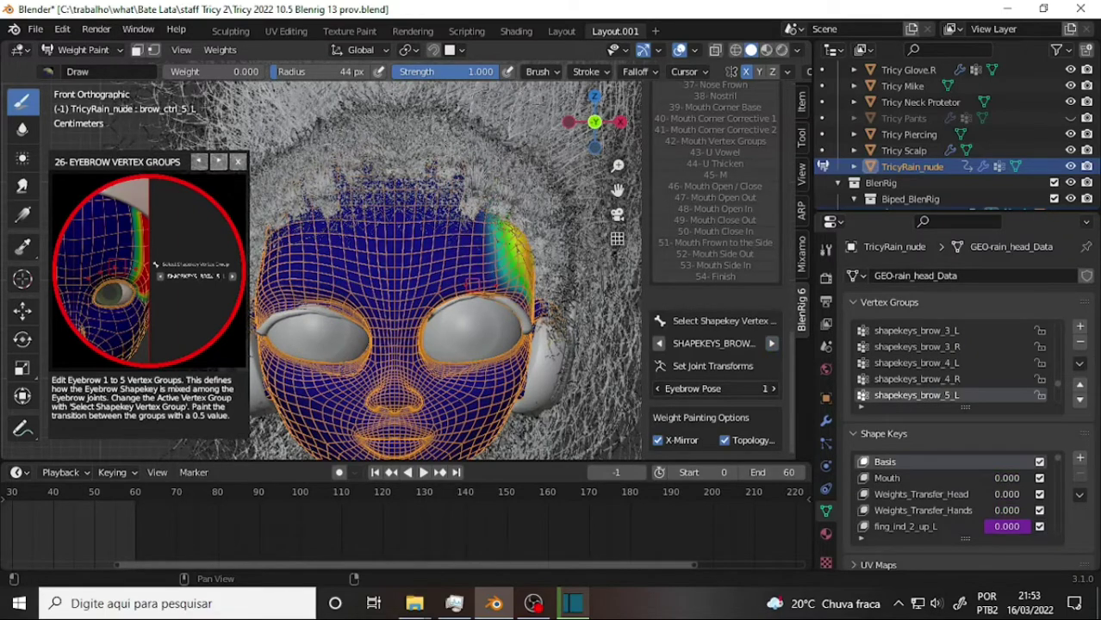
{"action": "left_click", "coordinate": [657, 388]}
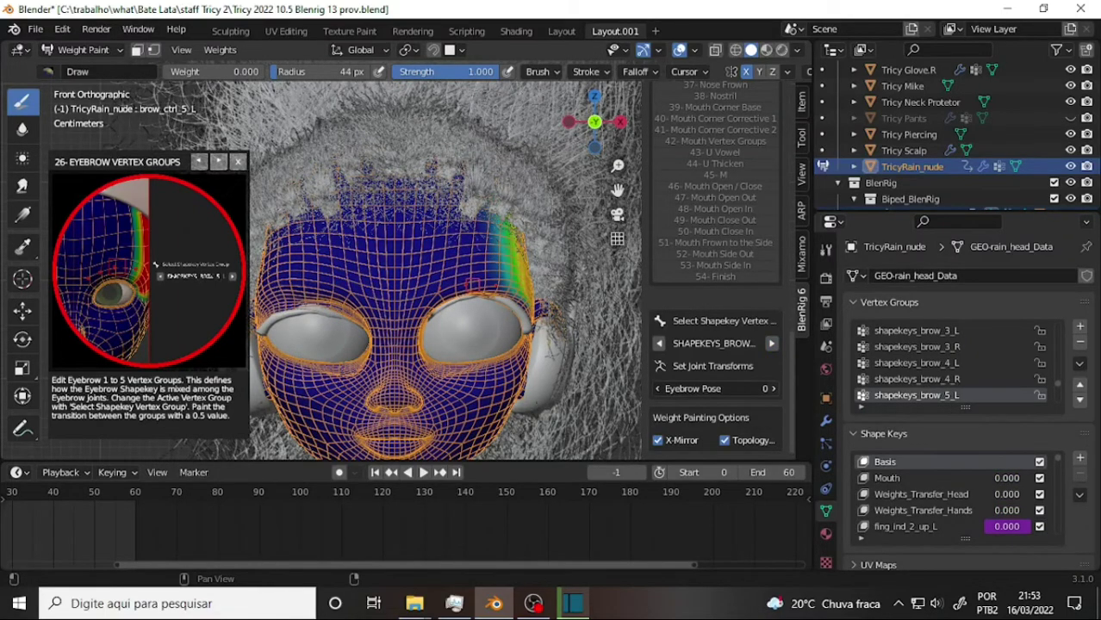
{"action": "left_click", "coordinate": [771, 389]}
{"action": "left_click", "coordinate": [771, 388]}
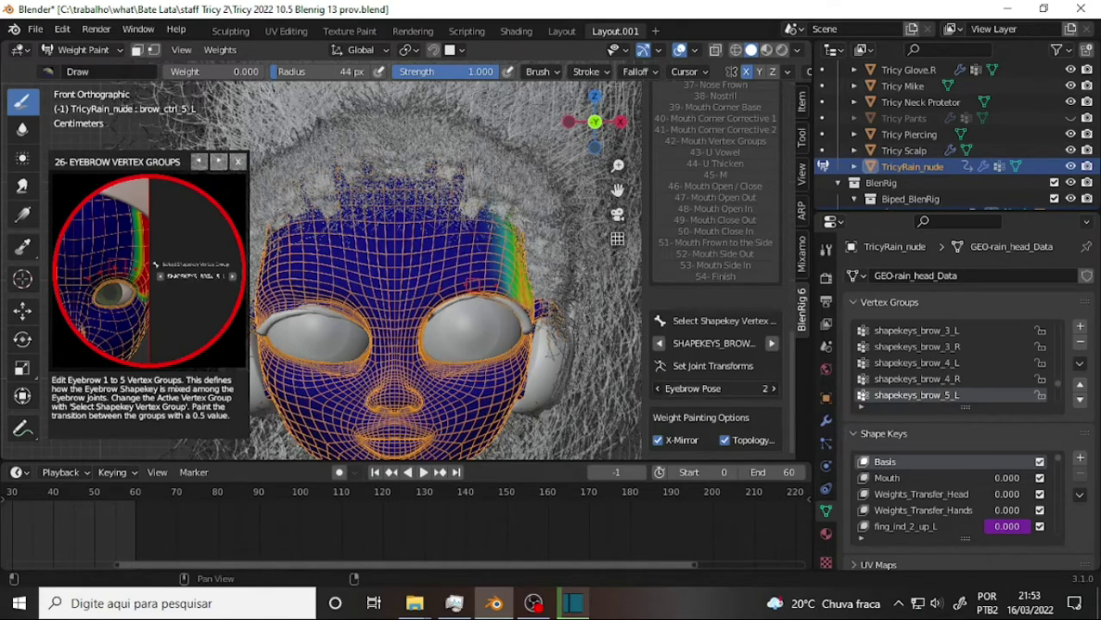
{"action": "left_click", "coordinate": [657, 388]}
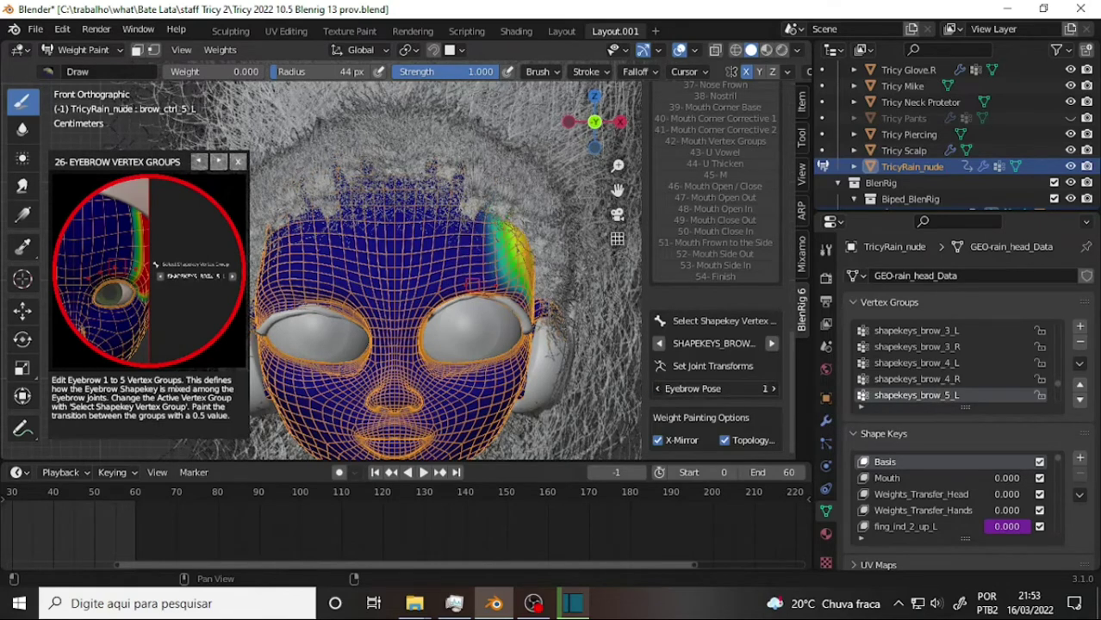
Step back through brow groups 4, 3 and 2 to shapekeys_brow_1_L.
{"action": "left_click", "coordinate": [659, 345]}
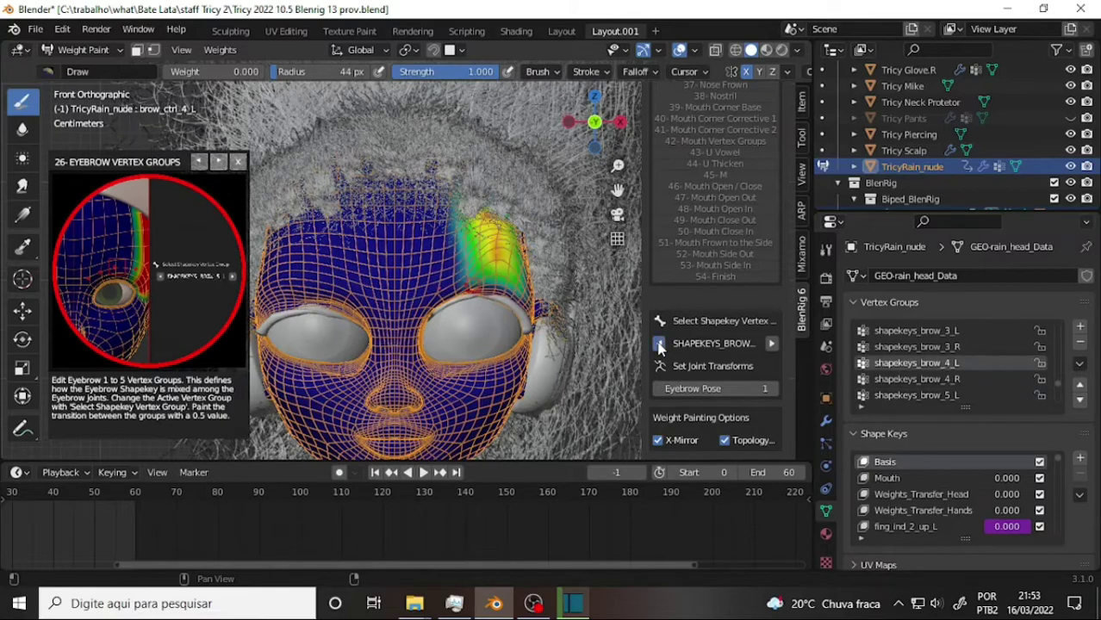
{"action": "left_click", "coordinate": [660, 345]}
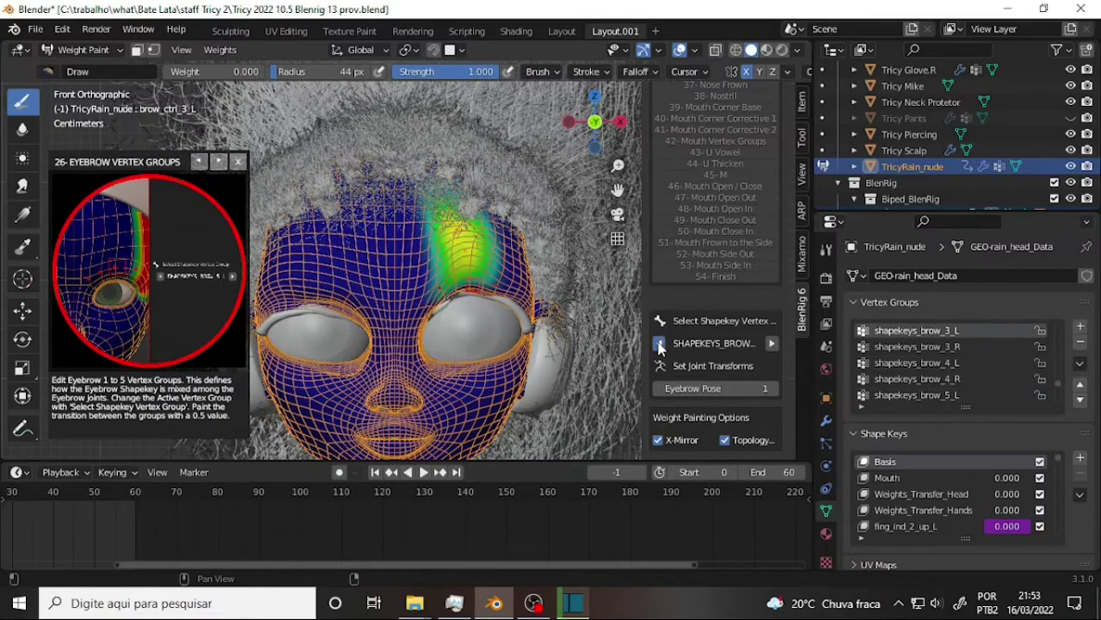
{"action": "left_click", "coordinate": [659, 344]}
{"action": "left_click", "coordinate": [659, 345]}
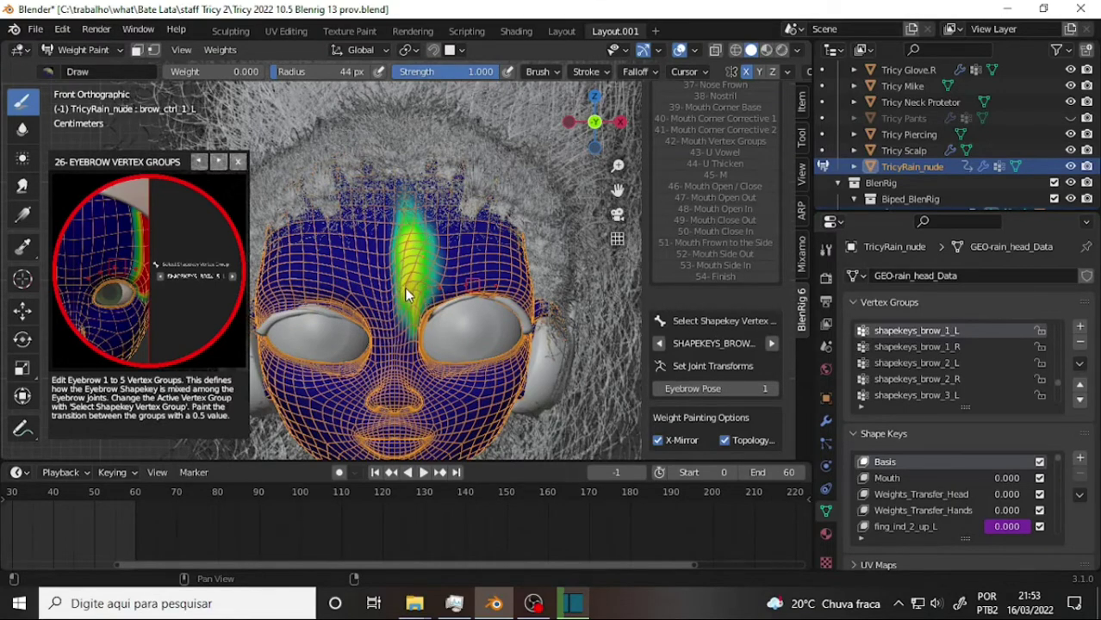
Test a paint stroke on the forehead weights, undo it, and return to Object Mode.
{"action": "left_click_drag", "start_coordinate": [404, 287], "coordinate": [384, 298]}
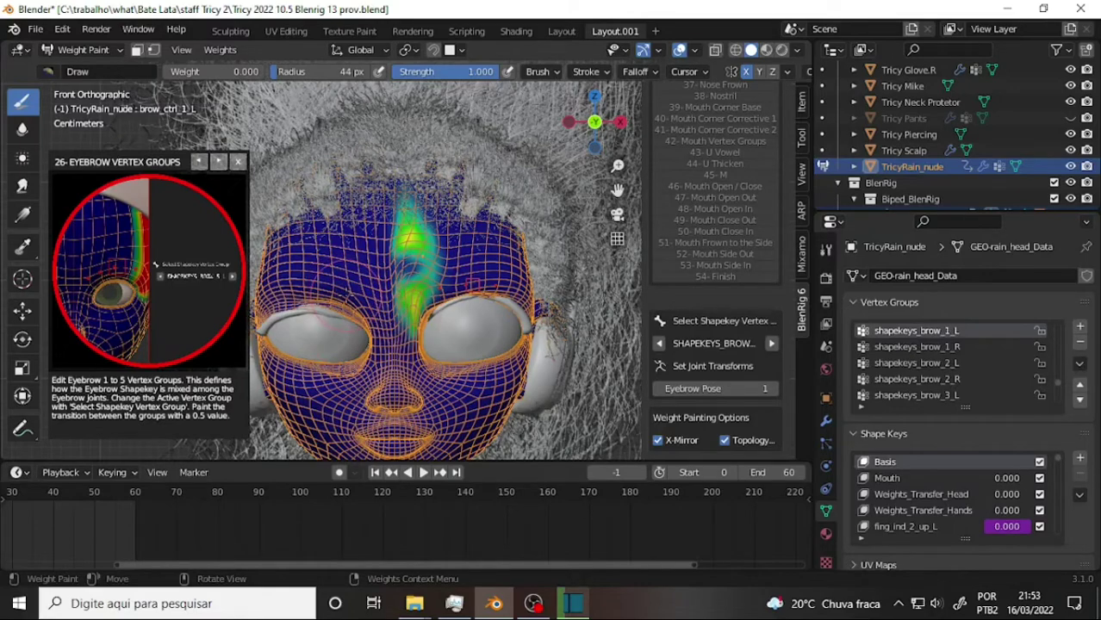
{"action": "key", "text": "ctrl"}
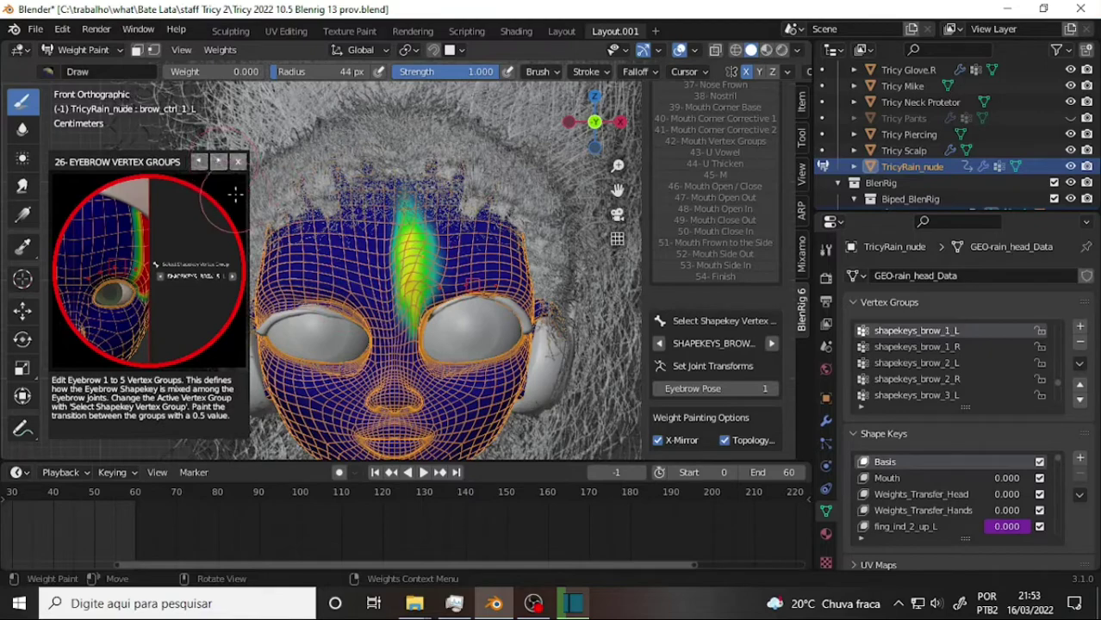
{"action": "left_click", "coordinate": [86, 49]}
{"action": "left_click", "coordinate": [88, 67]}
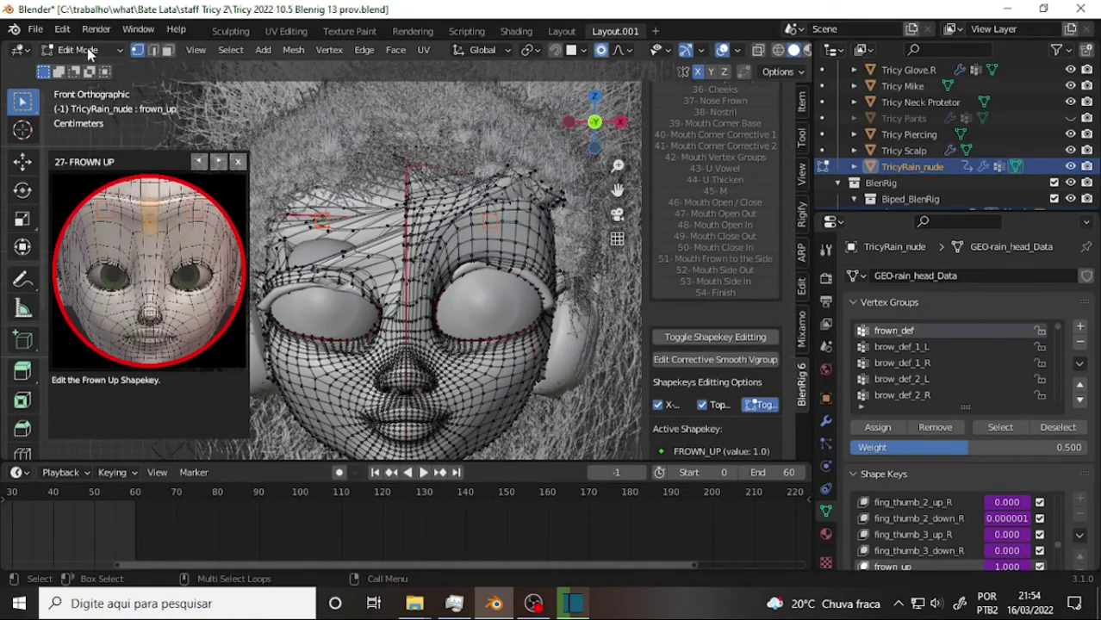
{"action": "left_click", "coordinate": [87, 49]}
{"action": "left_click", "coordinate": [98, 109]}
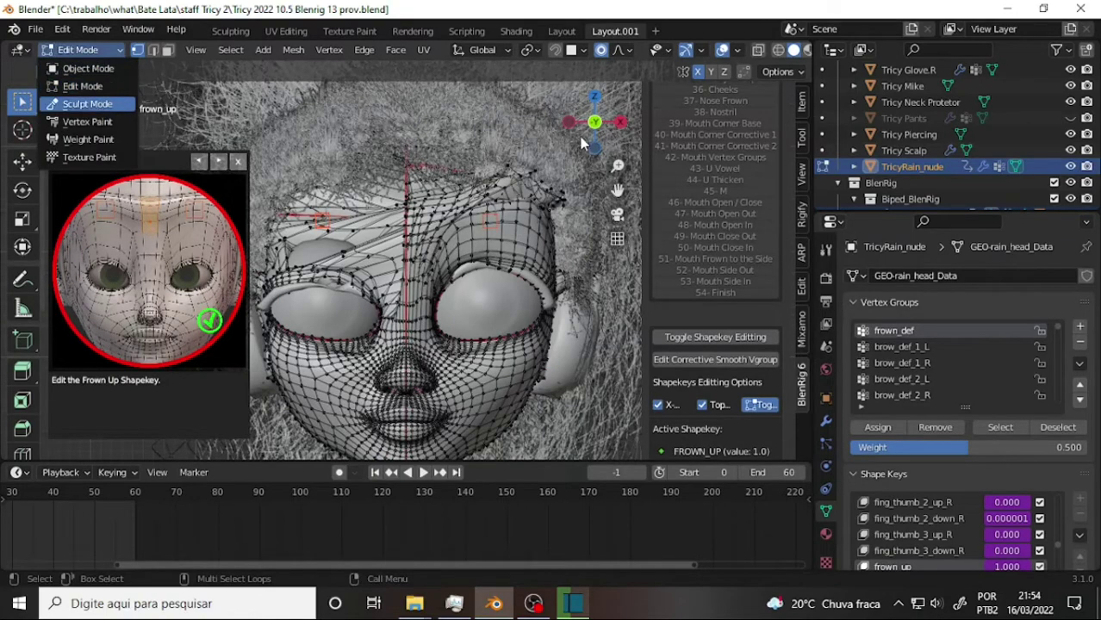
{"action": "scroll", "coordinate": [581, 140], "scroll_direction": "down", "scroll_amount": 3}
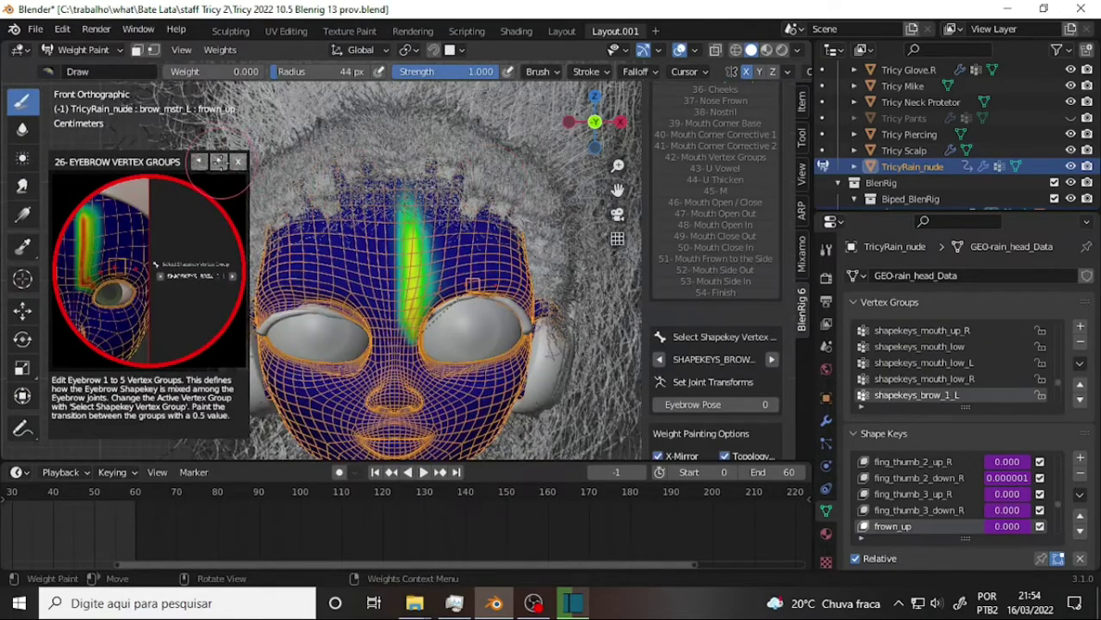
{"action": "left_click", "coordinate": [220, 162]}
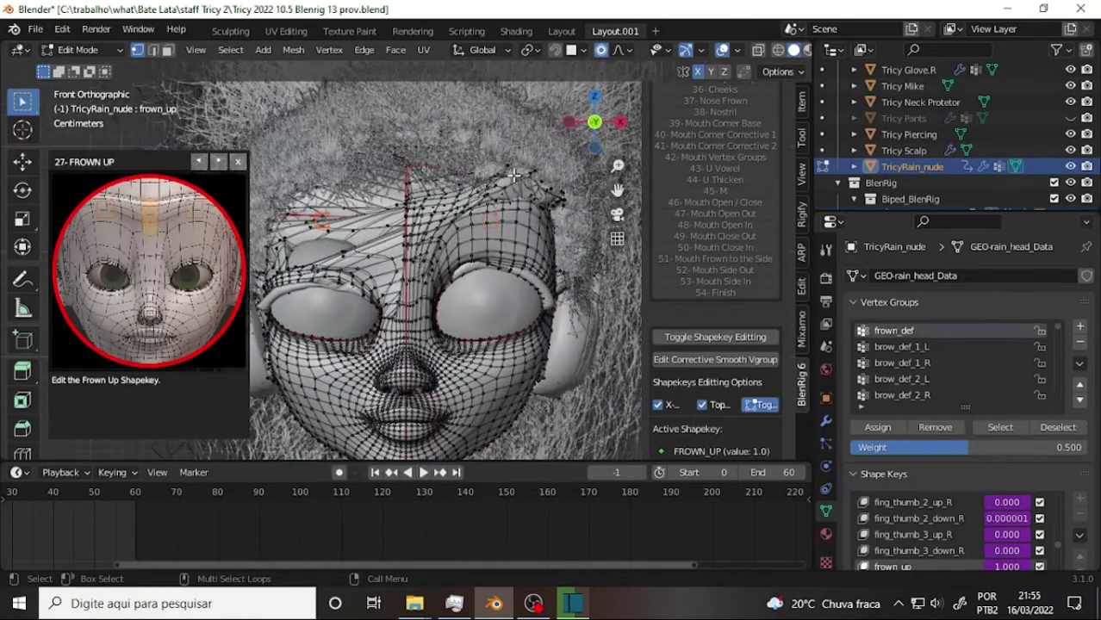
Zoom around the Frown Up face, scroll the BlenRig panel to Mirroring, and open the interaction-mode list.
{"action": "scroll", "coordinate": [513, 175], "scroll_direction": "up", "scroll_amount": 2}
{"action": "scroll", "coordinate": [513, 174], "scroll_direction": "down", "scroll_amount": 2}
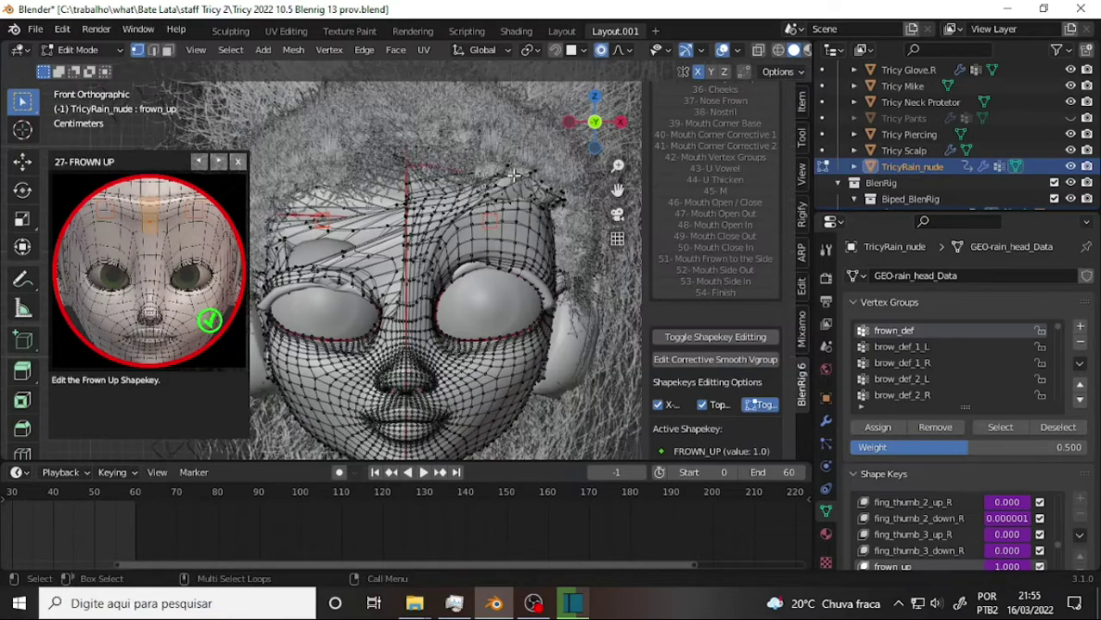
{"action": "scroll", "coordinate": [511, 172], "scroll_direction": "up", "scroll_amount": 1}
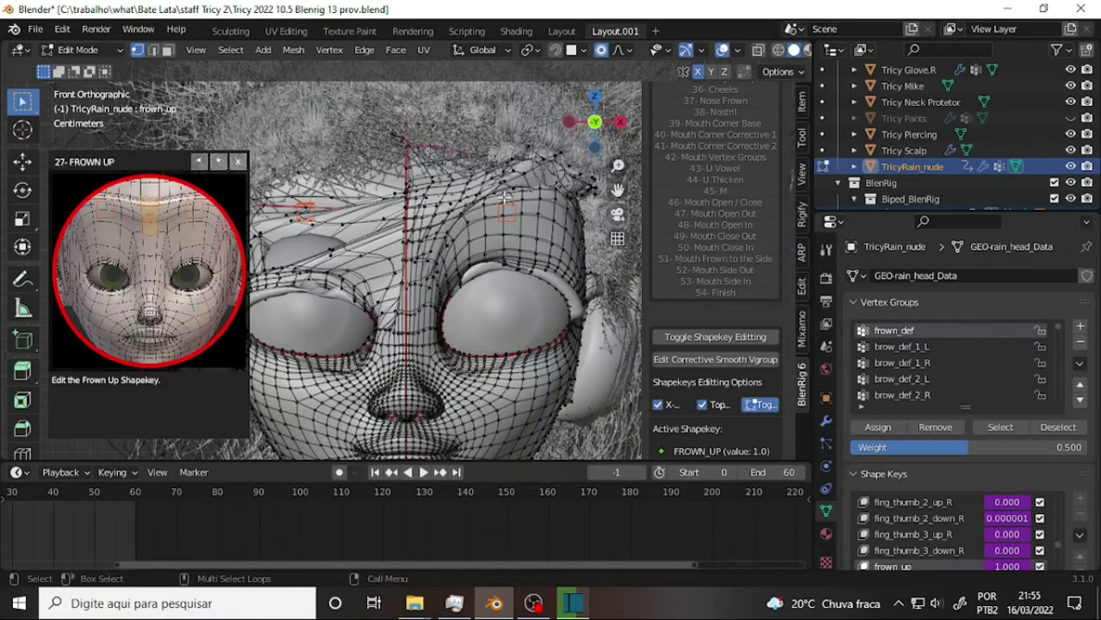
{"action": "scroll", "coordinate": [503, 198], "scroll_direction": "down", "scroll_amount": 3}
{"action": "scroll", "coordinate": [487, 203], "scroll_direction": "up", "scroll_amount": 3}
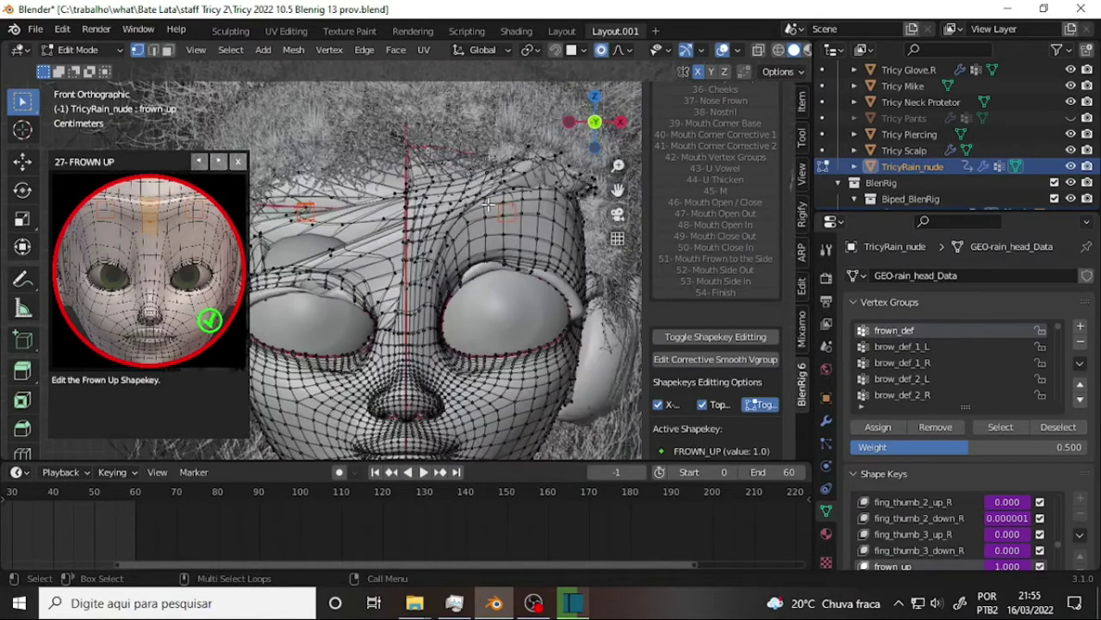
{"action": "scroll", "coordinate": [491, 207], "scroll_direction": "down", "scroll_amount": 3}
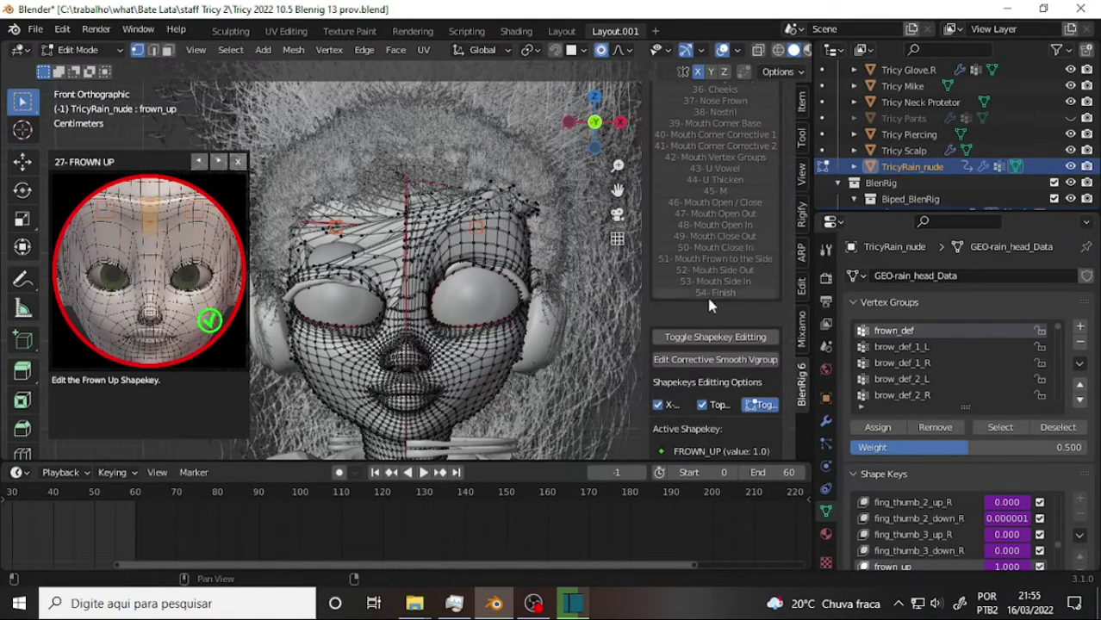
{"action": "scroll", "coordinate": [724, 328], "scroll_direction": "down", "scroll_amount": 3}
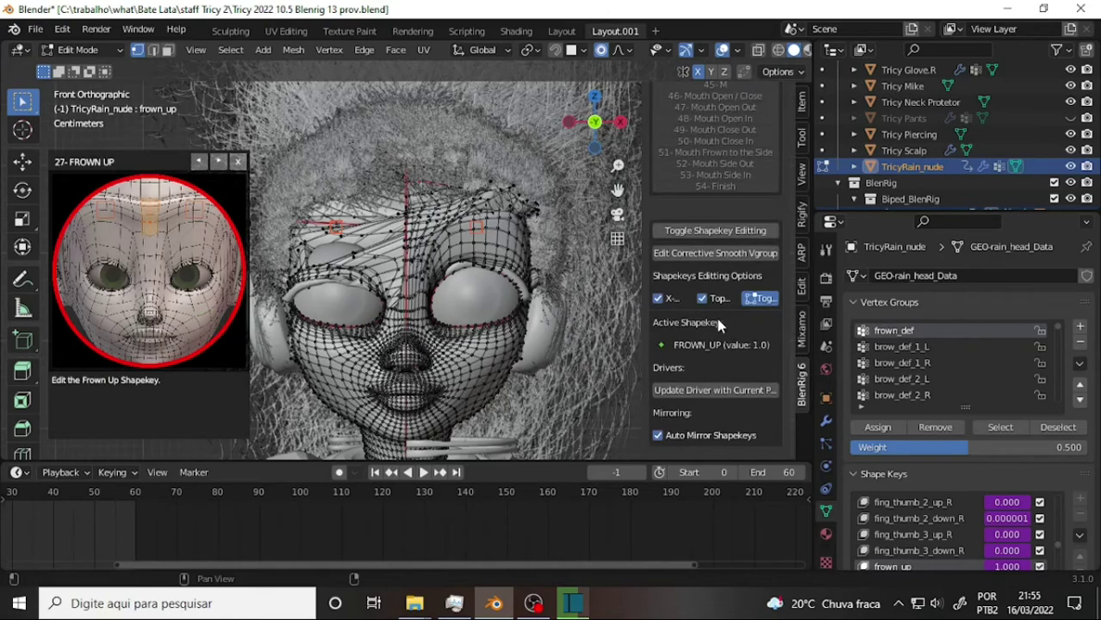
{"action": "scroll", "coordinate": [591, 250], "scroll_direction": "up", "scroll_amount": 3}
{"action": "scroll", "coordinate": [591, 250], "scroll_direction": "up", "scroll_amount": 2}
{"action": "scroll", "coordinate": [591, 251], "scroll_direction": "down", "scroll_amount": 3}
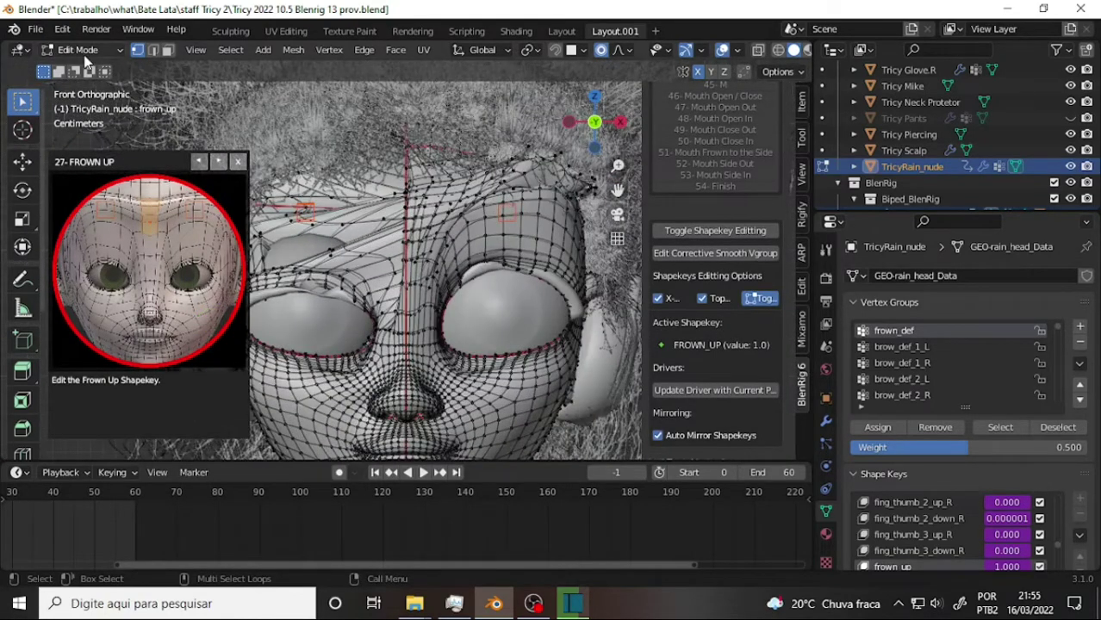
{"action": "left_click", "coordinate": [84, 50]}
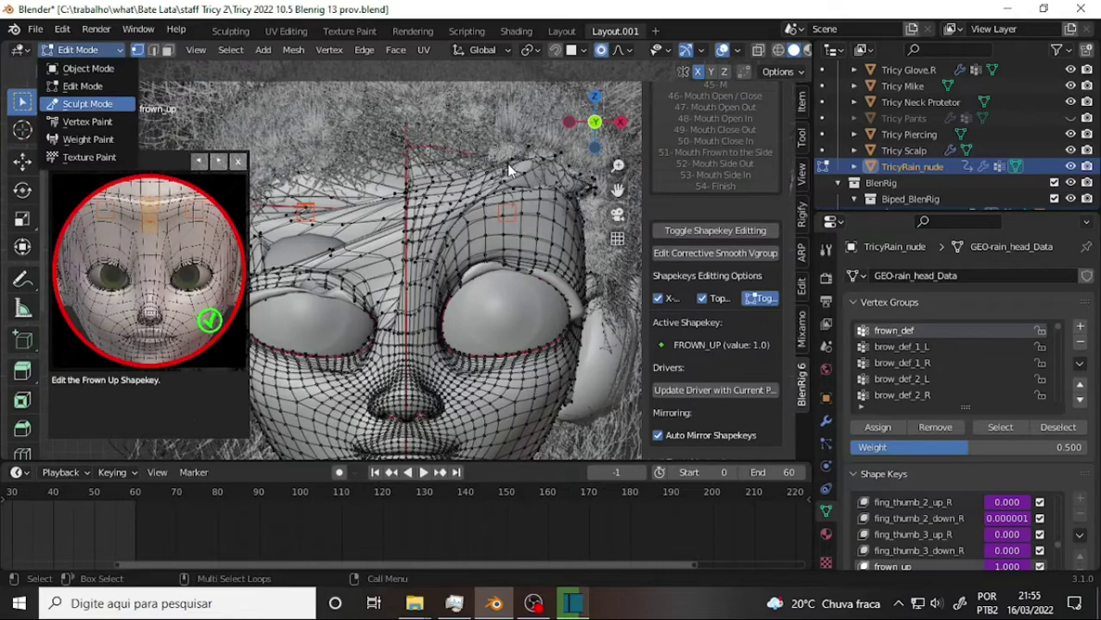
Enter Sculpt Mode and smooth the deformed top of the head with the Smooth brush.
{"action": "key", "text": "Return"}
{"action": "left_click_drag", "start_coordinate": [498, 143], "coordinate": [558, 184]}
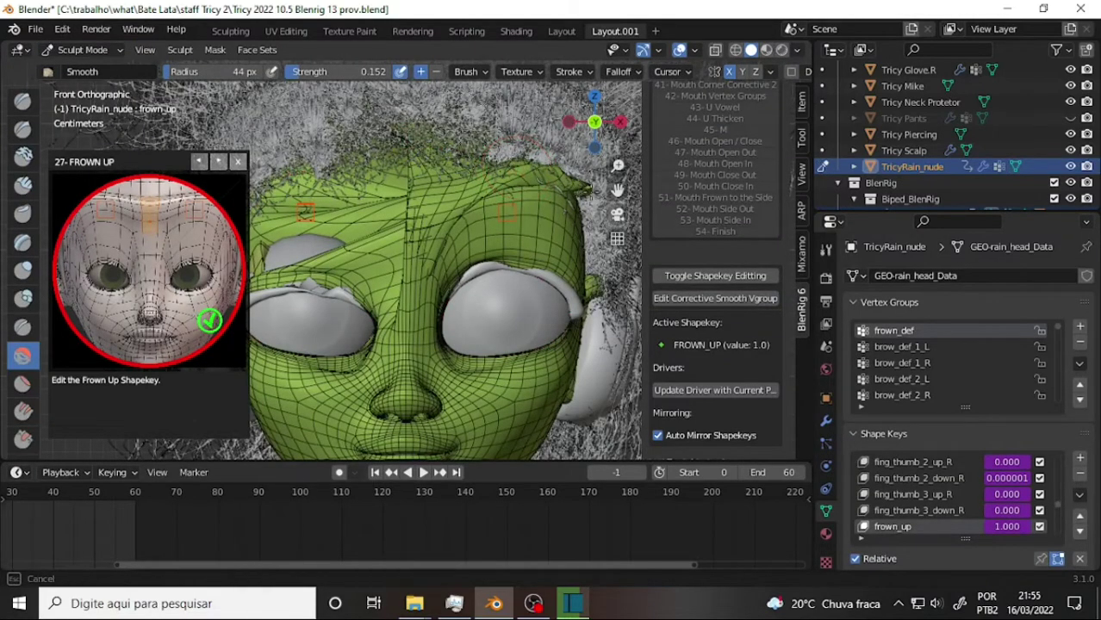
{"action": "left_click_drag", "start_coordinate": [516, 142], "coordinate": [586, 189]}
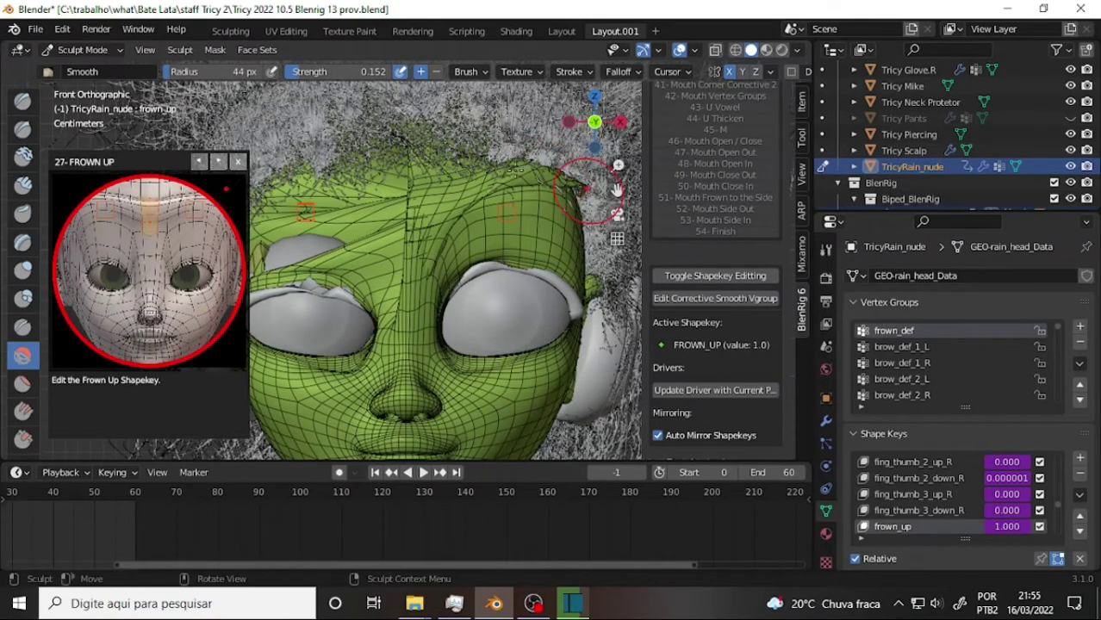
{"action": "left_click_drag", "start_coordinate": [586, 189], "coordinate": [515, 176]}
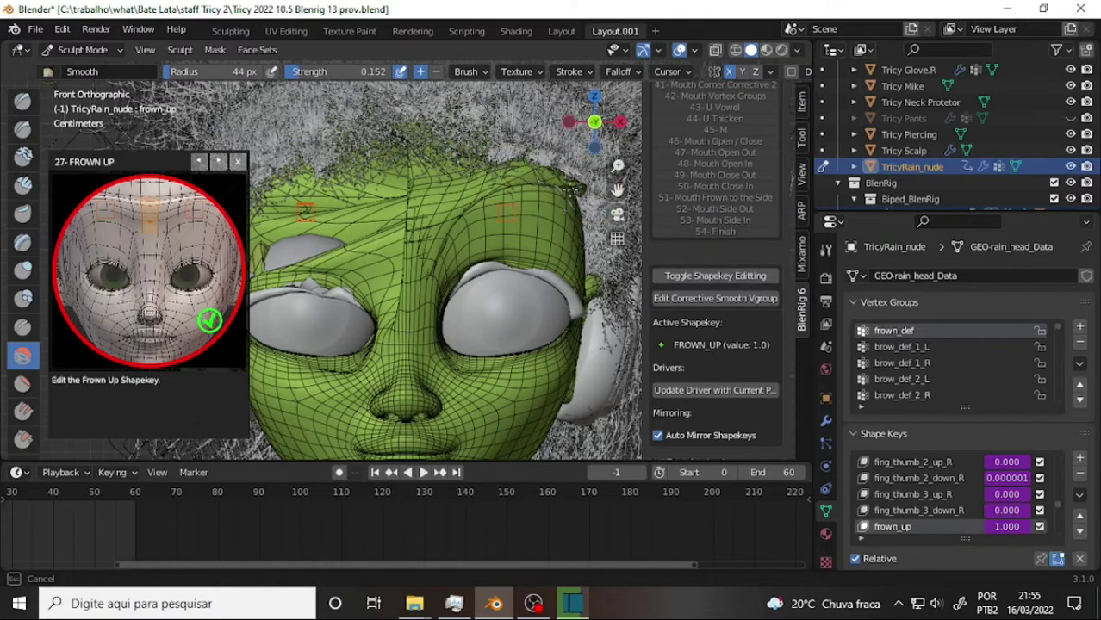
{"action": "left_click_drag", "start_coordinate": [578, 191], "coordinate": [575, 159]}
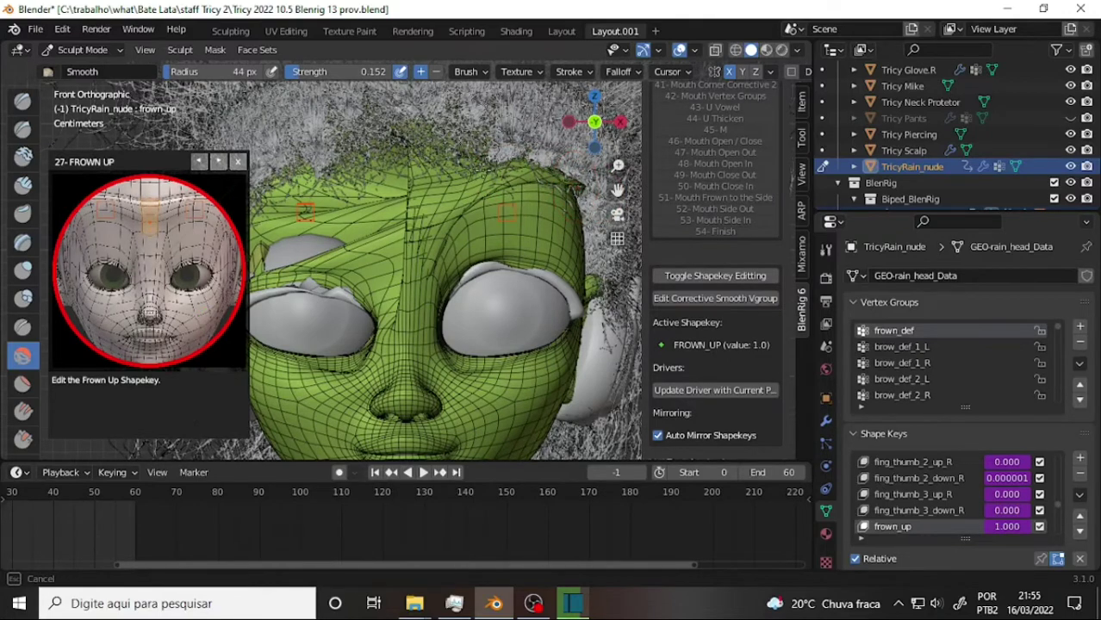
{"action": "left_click_drag", "start_coordinate": [488, 172], "coordinate": [472, 177]}
Smooth and reshape the right side of the head top and the forehead.
{"action": "left_click_drag", "start_coordinate": [521, 204], "coordinate": [426, 217]}
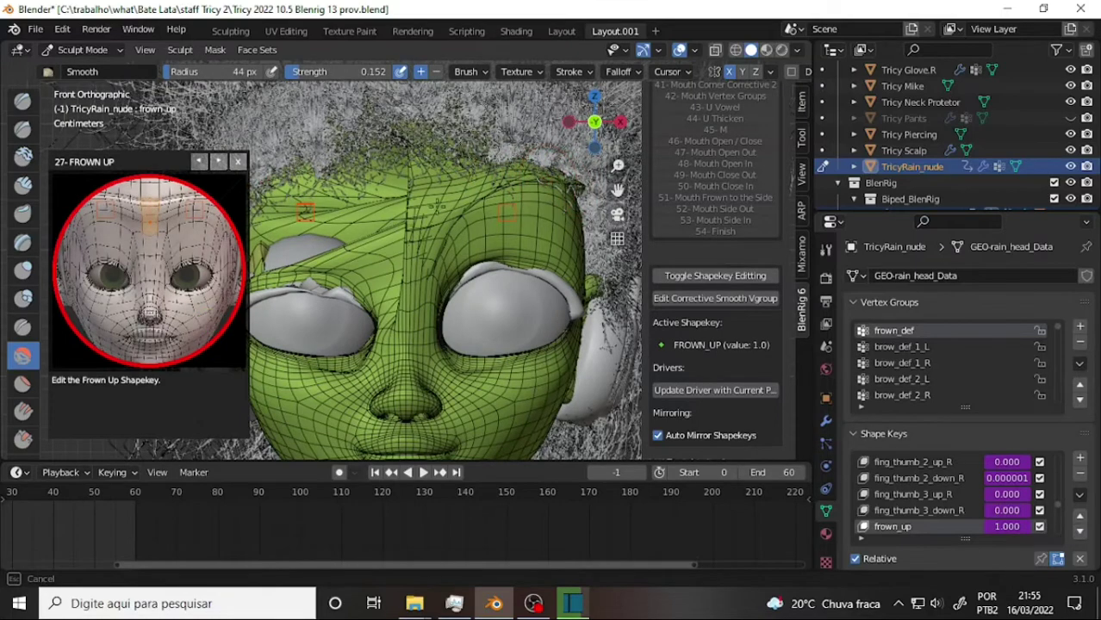
{"action": "left_click_drag", "start_coordinate": [577, 189], "coordinate": [483, 178]}
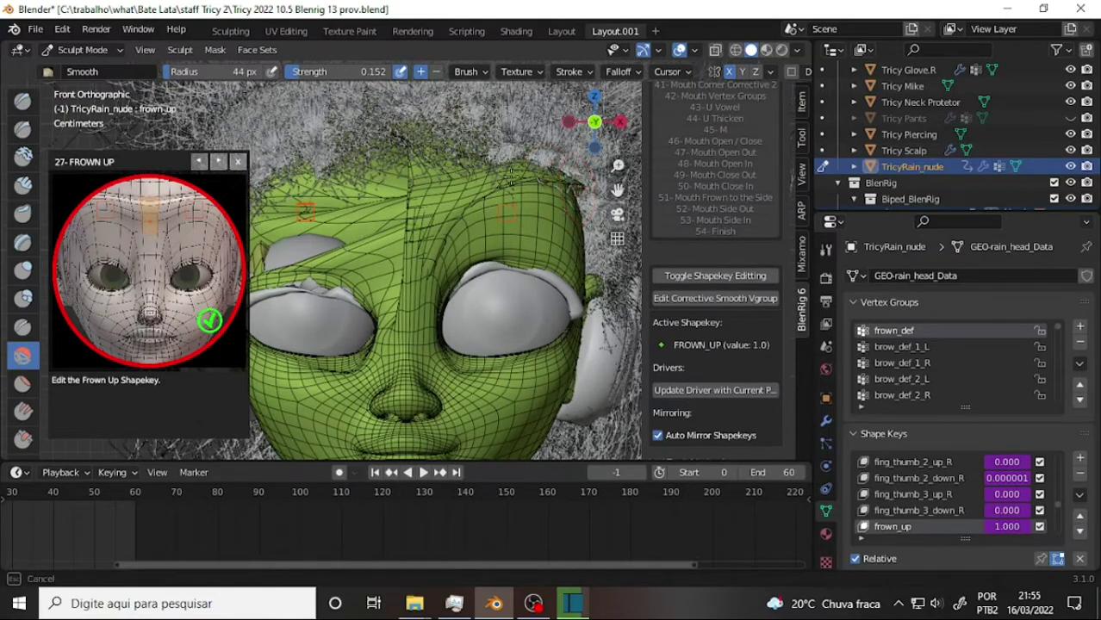
{"action": "left_click_drag", "start_coordinate": [585, 180], "coordinate": [469, 174]}
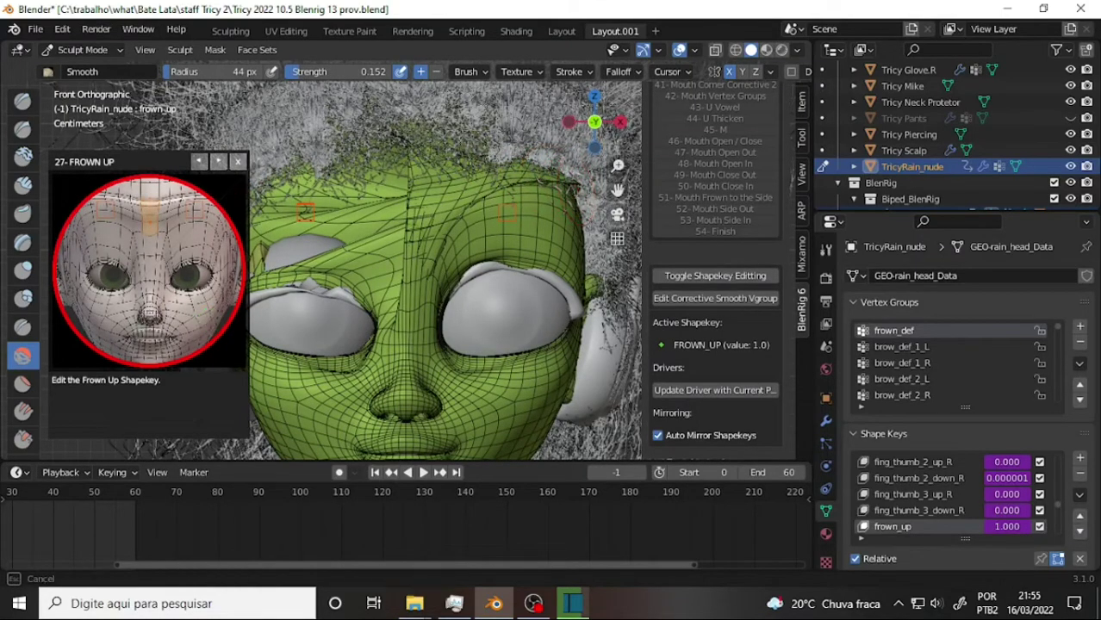
{"action": "left_click_drag", "start_coordinate": [590, 177], "coordinate": [573, 188]}
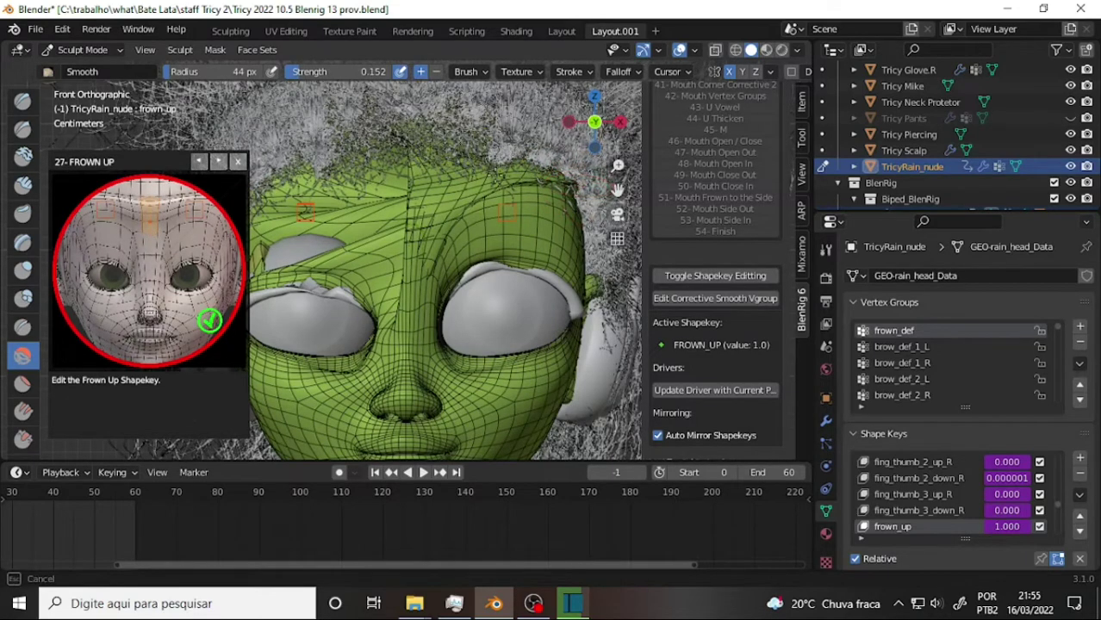
{"action": "mouse_move", "coordinate": [573, 185]}
{"action": "left_mouse_down"}
{"action": "mouse_move", "coordinate": [535, 179]}
{"action": "mouse_move", "coordinate": [573, 183]}
{"action": "mouse_move", "coordinate": [575, 164]}
{"action": "left_mouse_up"}
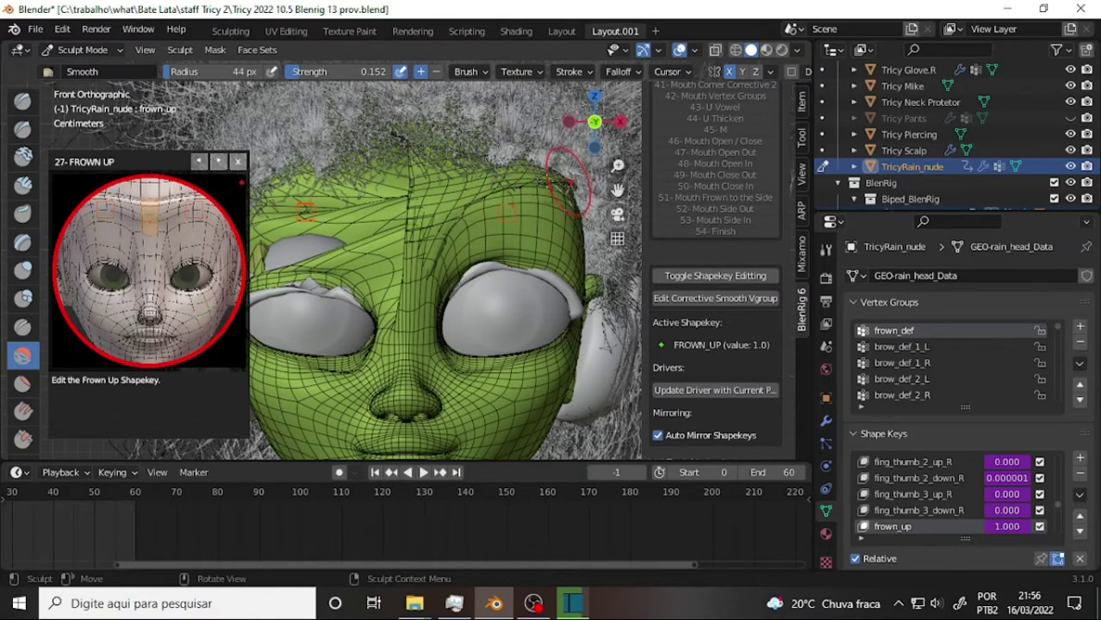
{"action": "mouse_move", "coordinate": [412, 181]}
{"action": "left_mouse_down"}
{"action": "mouse_move", "coordinate": [416, 259]}
{"action": "mouse_move", "coordinate": [465, 215]}
{"action": "mouse_move", "coordinate": [402, 280]}
{"action": "mouse_move", "coordinate": [469, 194]}
{"action": "left_mouse_up"}
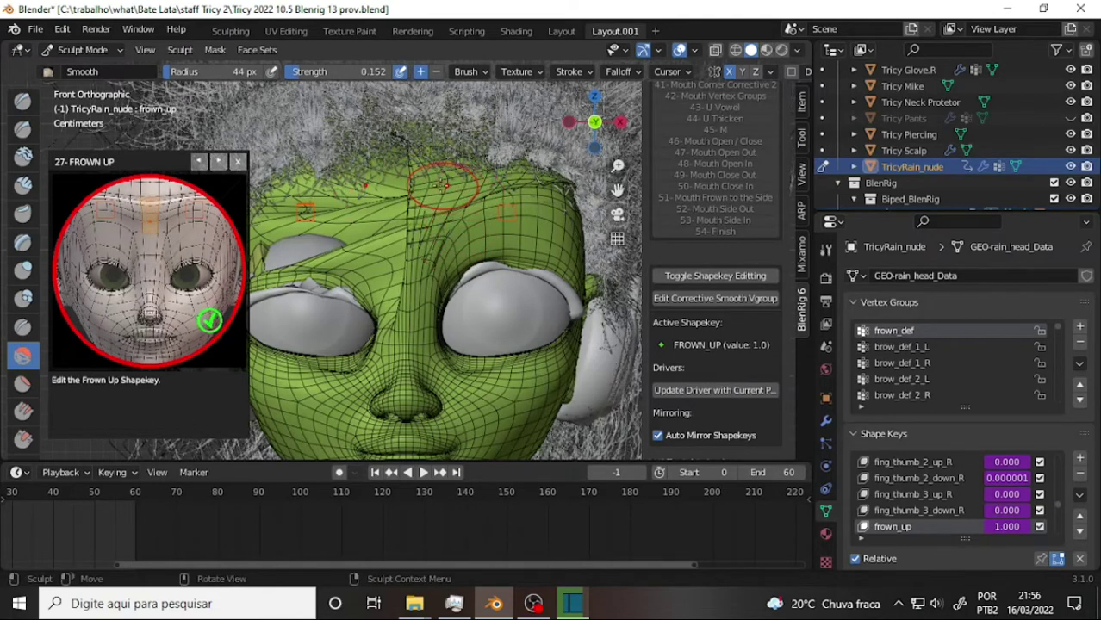
Smooth the forehead toward the temple and left side, and reshape the left upper eyelid.
{"action": "left_click_drag", "start_coordinate": [405, 211], "coordinate": [499, 182]}
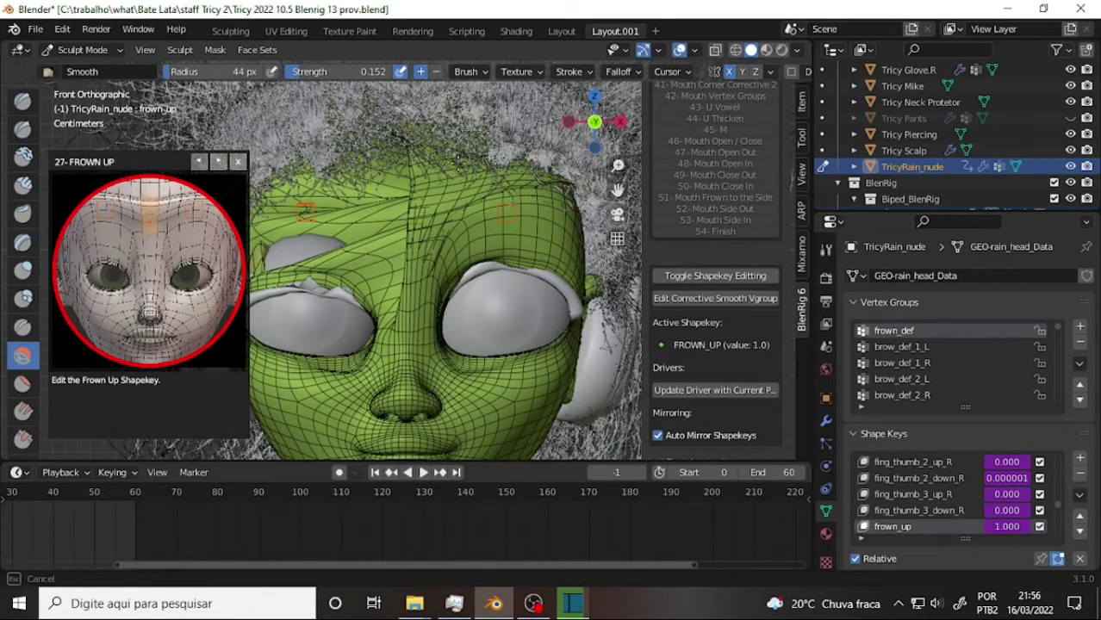
{"action": "mouse_move", "coordinate": [509, 168]}
{"action": "left_mouse_down"}
{"action": "mouse_move", "coordinate": [577, 177]}
{"action": "mouse_move", "coordinate": [422, 177]}
{"action": "left_mouse_up"}
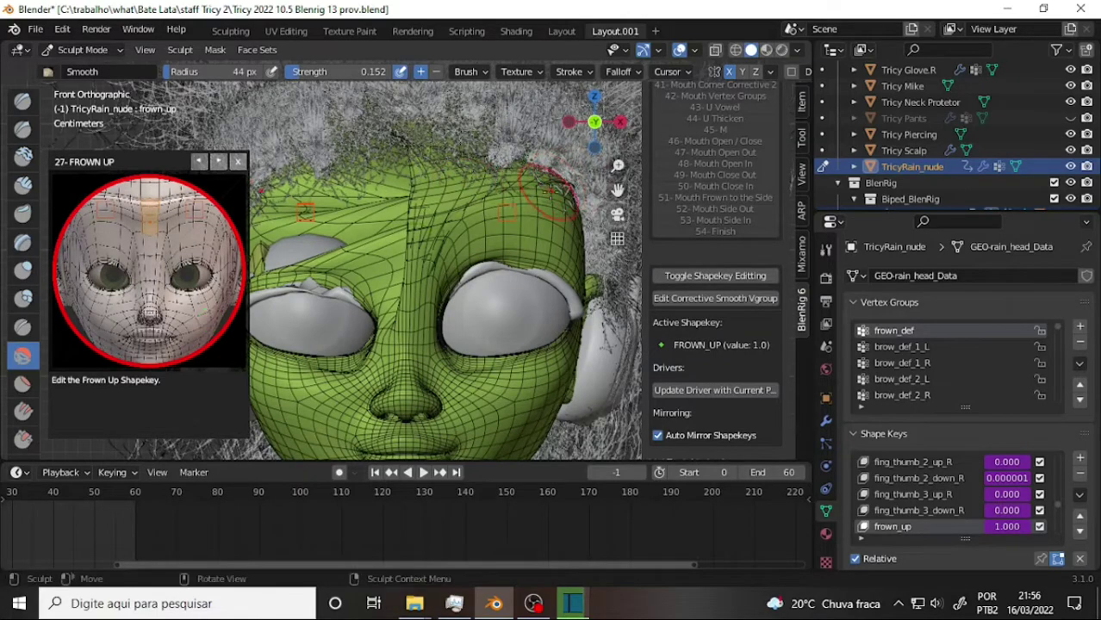
{"action": "left_click_drag", "start_coordinate": [356, 216], "coordinate": [323, 208]}
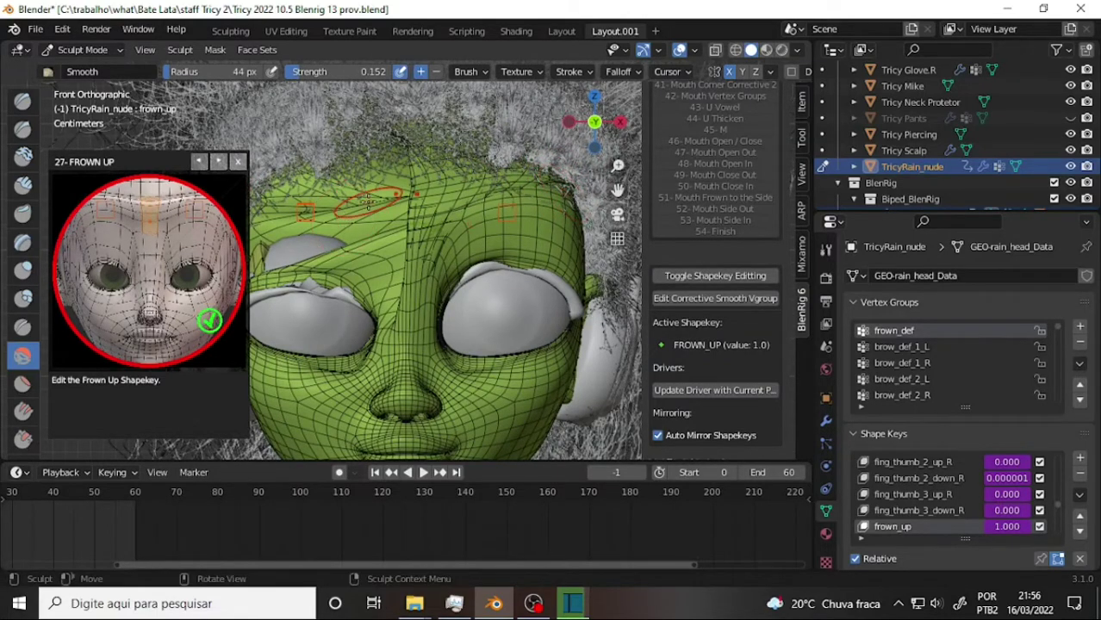
{"action": "left_click_drag", "start_coordinate": [329, 263], "coordinate": [336, 293]}
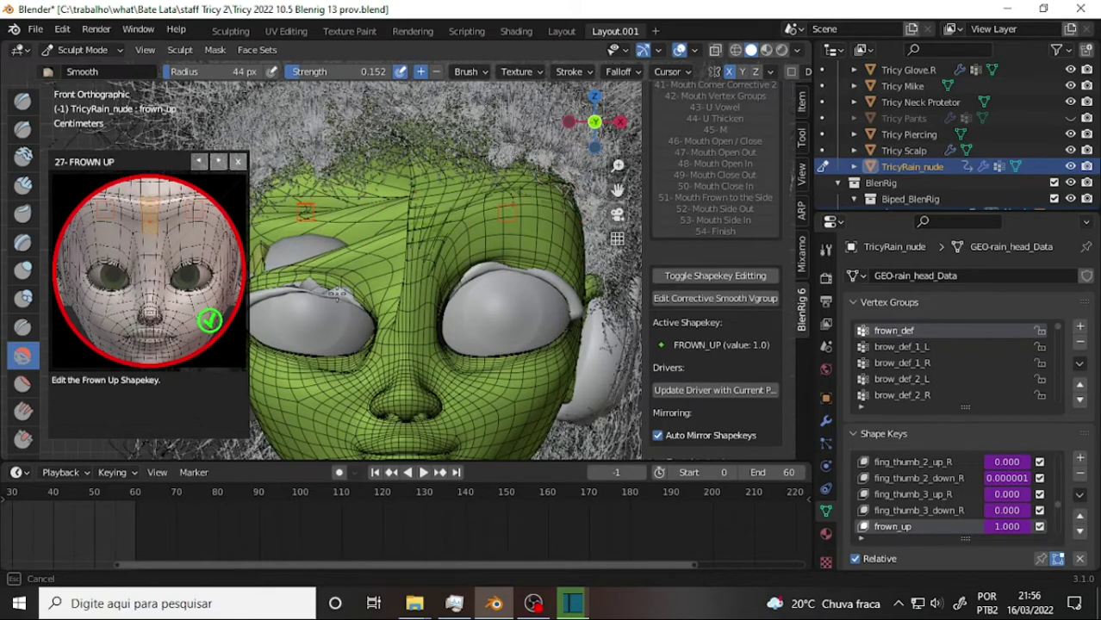
Smooth the right forehead, the centre crease, and the head's edge near the temple.
{"action": "mouse_move", "coordinate": [564, 205]}
{"action": "left_mouse_down"}
{"action": "mouse_move", "coordinate": [575, 183]}
{"action": "mouse_move", "coordinate": [456, 172]}
{"action": "left_mouse_up"}
{"action": "mouse_move", "coordinate": [543, 183]}
{"action": "left_mouse_down"}
{"action": "mouse_move", "coordinate": [569, 184]}
{"action": "mouse_move", "coordinate": [487, 184]}
{"action": "mouse_move", "coordinate": [586, 196]}
{"action": "left_mouse_up"}
{"action": "left_click_drag", "start_coordinate": [483, 181], "coordinate": [435, 234]}
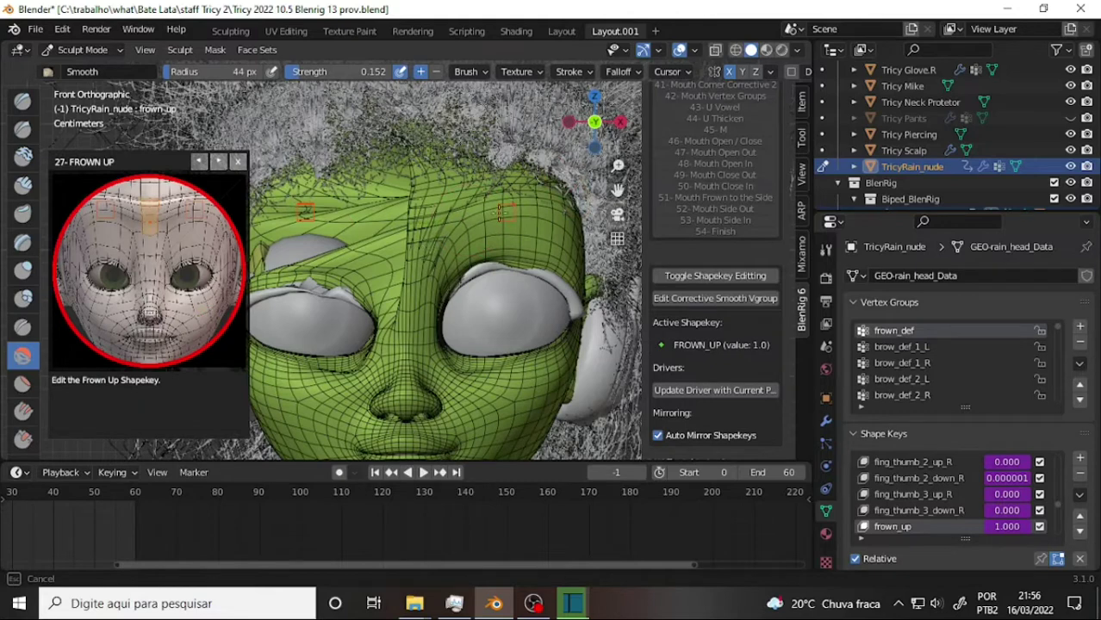
{"action": "mouse_move", "coordinate": [501, 213]}
{"action": "left_mouse_down"}
{"action": "mouse_move", "coordinate": [446, 238]}
{"action": "mouse_move", "coordinate": [543, 176]}
{"action": "mouse_move", "coordinate": [464, 198]}
{"action": "left_mouse_up"}
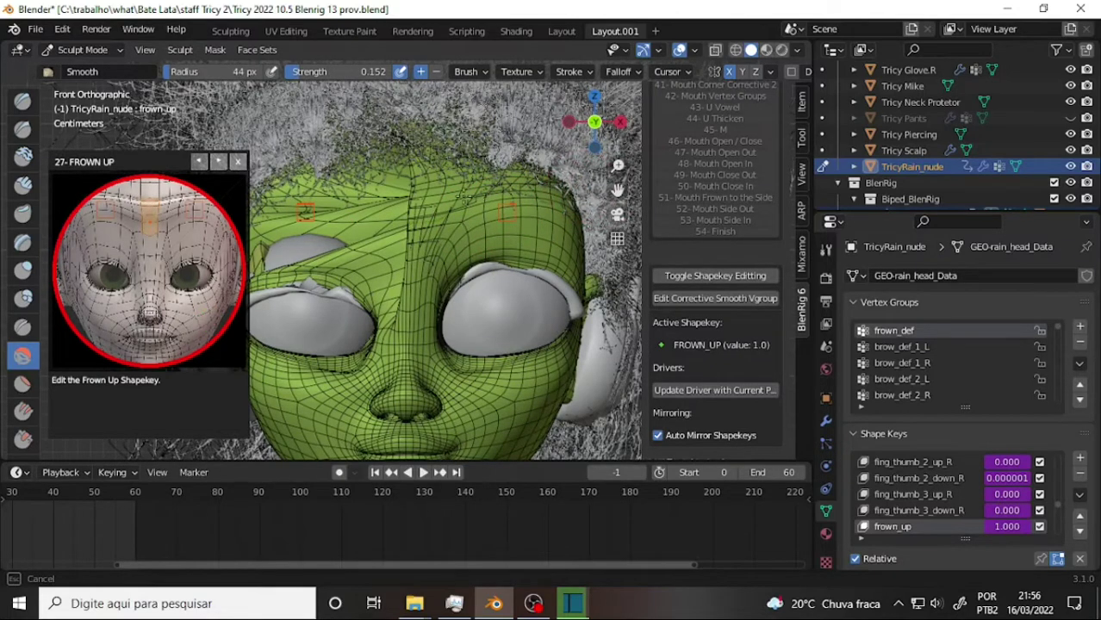
{"action": "mouse_move", "coordinate": [543, 179]}
{"action": "left_mouse_down"}
{"action": "mouse_move", "coordinate": [569, 179]}
{"action": "mouse_move", "coordinate": [535, 178]}
{"action": "left_mouse_up"}
Zoom out, re-centre the head, and orbit to a perspective side view.
{"action": "scroll", "coordinate": [535, 178], "scroll_direction": "down", "scroll_amount": 3}
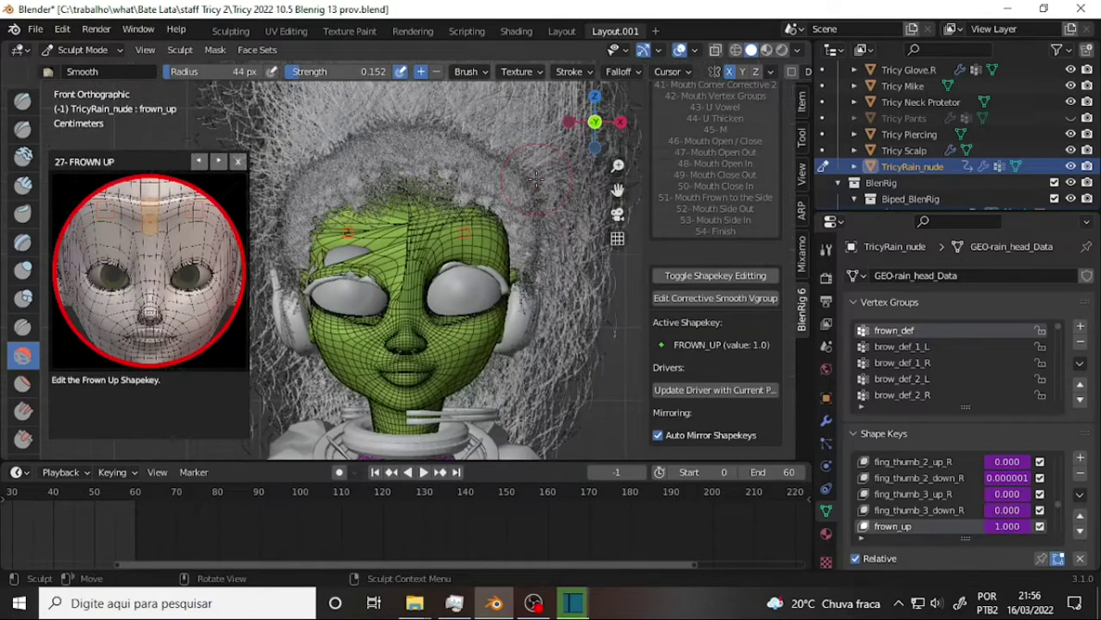
{"action": "scroll", "coordinate": [535, 178], "scroll_direction": "up", "scroll_amount": 3}
{"action": "scroll", "coordinate": [535, 178], "scroll_direction": "down", "scroll_amount": 5}
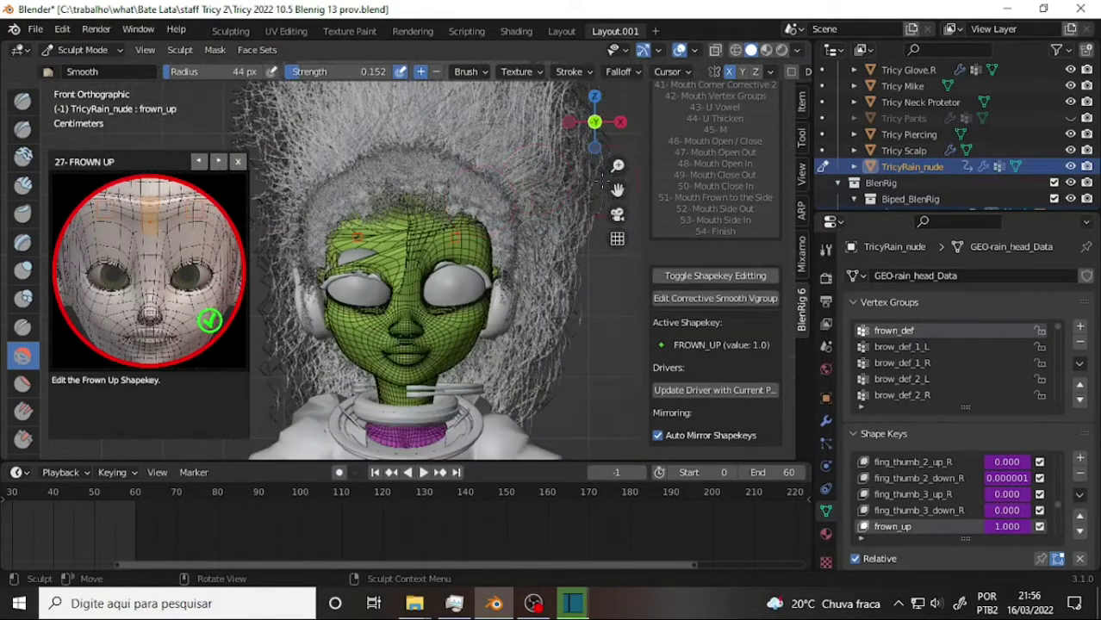
{"action": "left_click_drag", "start_coordinate": [619, 189], "coordinate": [598, 191]}
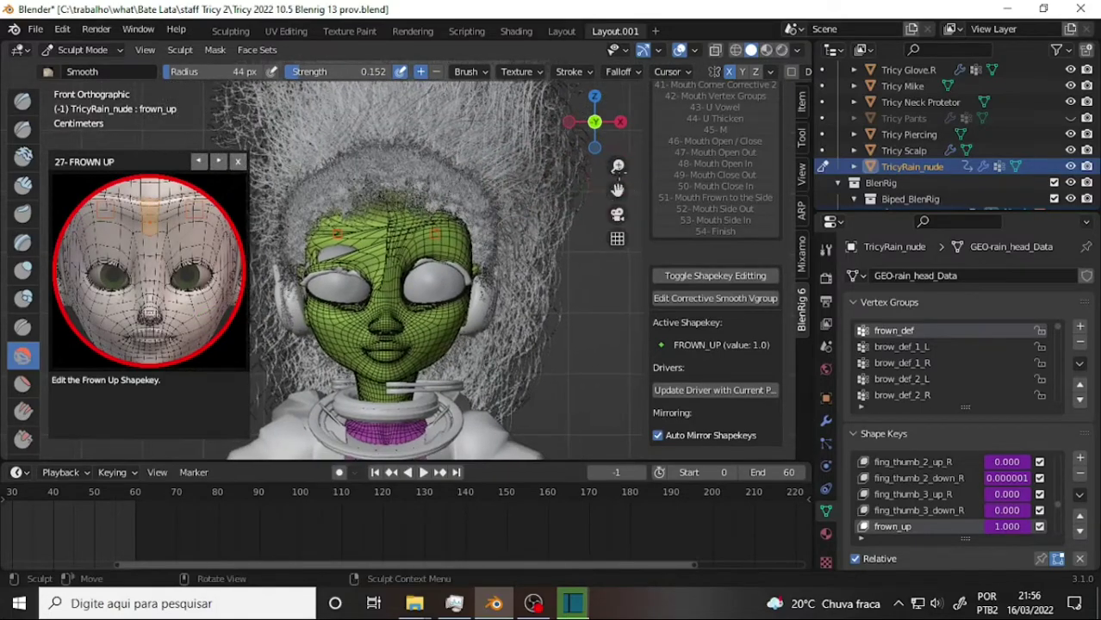
{"action": "mouse_move", "coordinate": [594, 123]}
{"action": "left_mouse_down"}
{"action": "mouse_move", "coordinate": [628, 112]}
{"action": "mouse_move", "coordinate": [568, 122]}
{"action": "mouse_move", "coordinate": [593, 120]}
{"action": "left_mouse_up"}
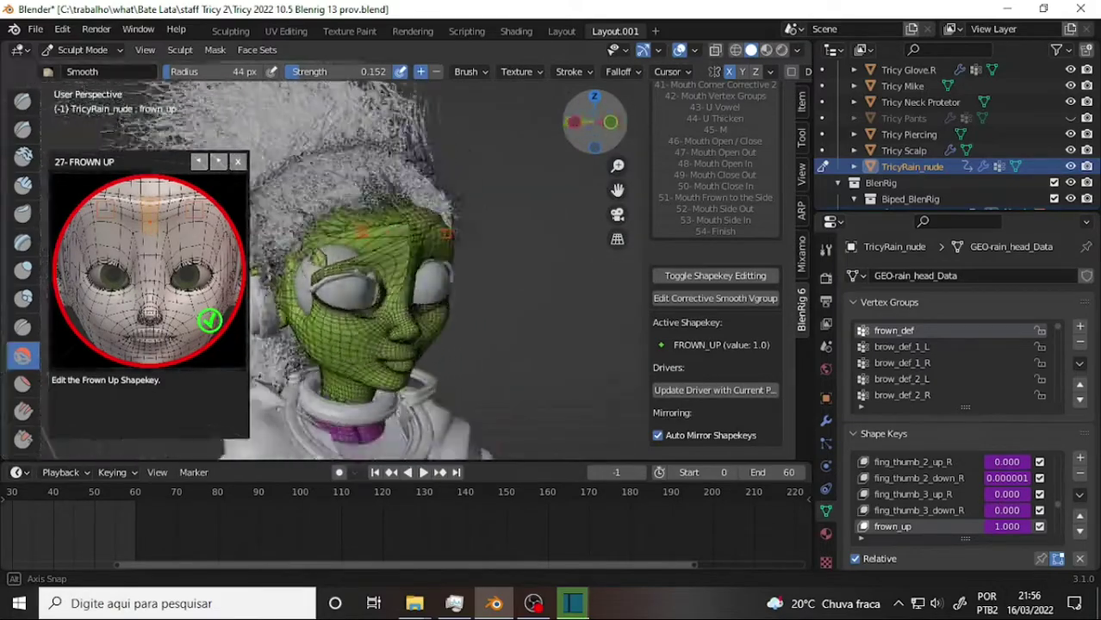
Orbit and zoom in on the head, then smooth the brow above the eye's inner corner.
{"action": "scroll", "coordinate": [593, 121], "scroll_direction": "up", "scroll_amount": 3}
{"action": "scroll", "coordinate": [590, 126], "scroll_direction": "up", "scroll_amount": 3}
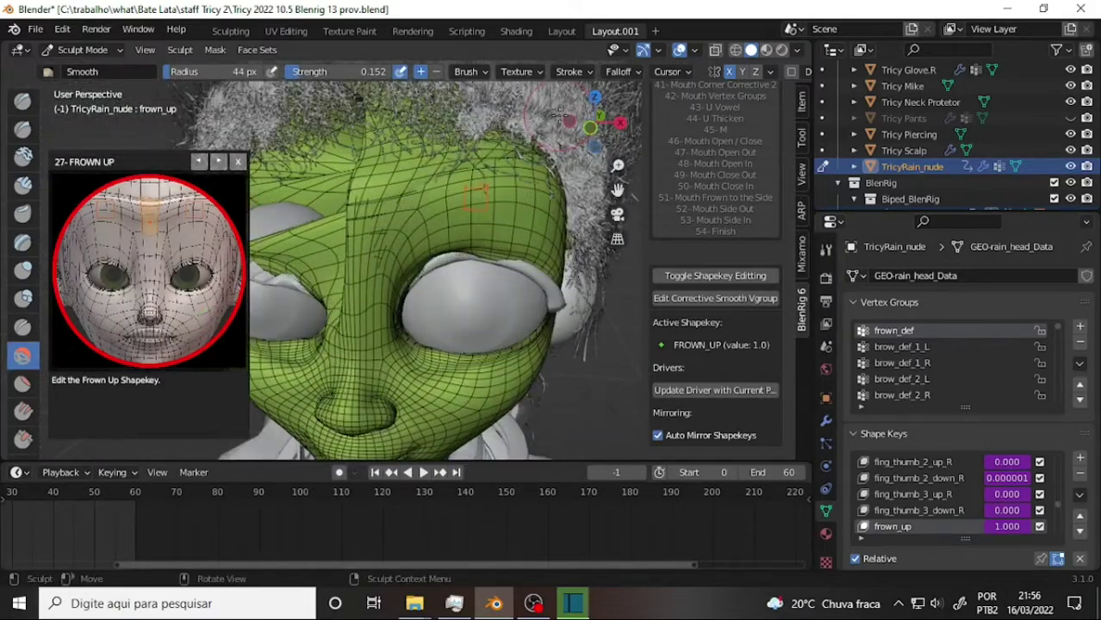
{"action": "left_click_drag", "start_coordinate": [559, 114], "coordinate": [504, 186]}
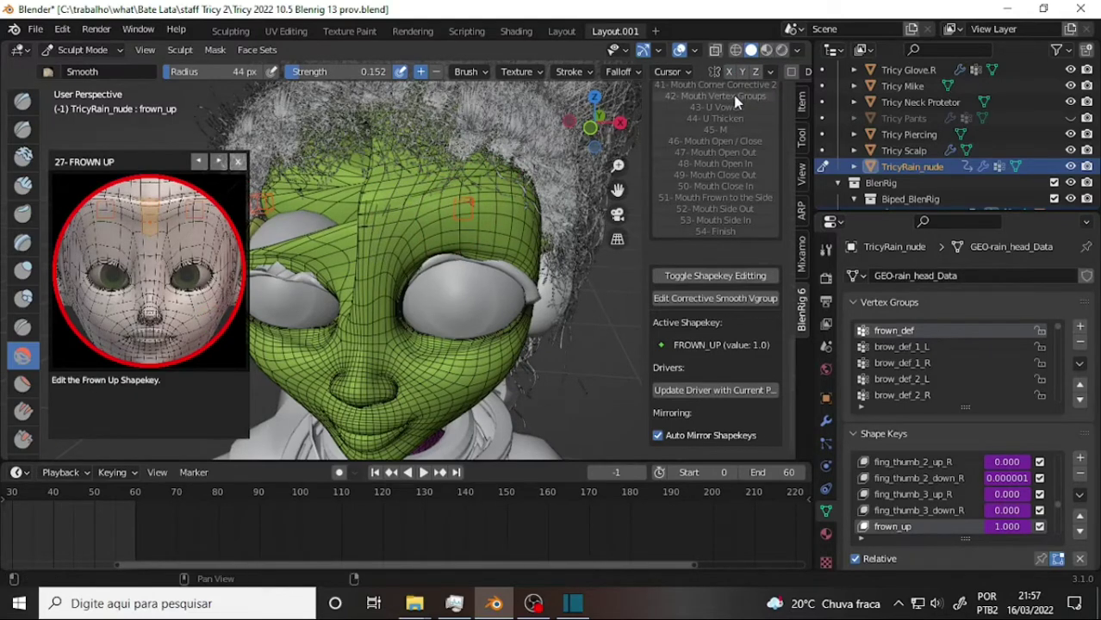
{"action": "left_click", "coordinate": [659, 437]}
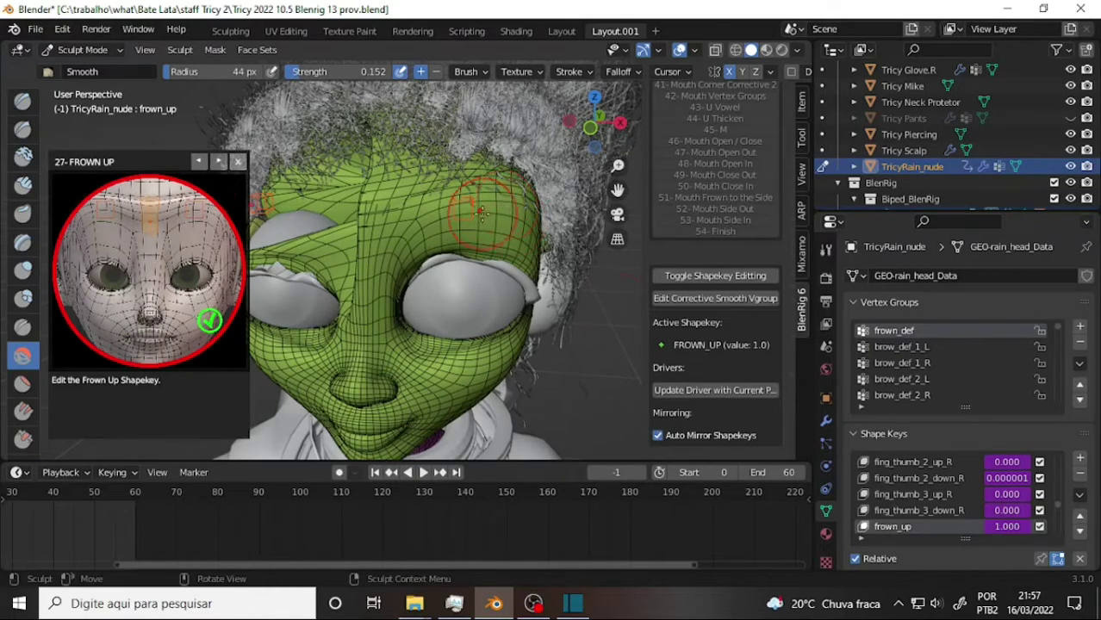
{"action": "middle_click_drag", "start_coordinate": [470, 200], "coordinate": [479, 214]}
{"action": "left_click_drag", "start_coordinate": [617, 166], "coordinate": [618, 185]}
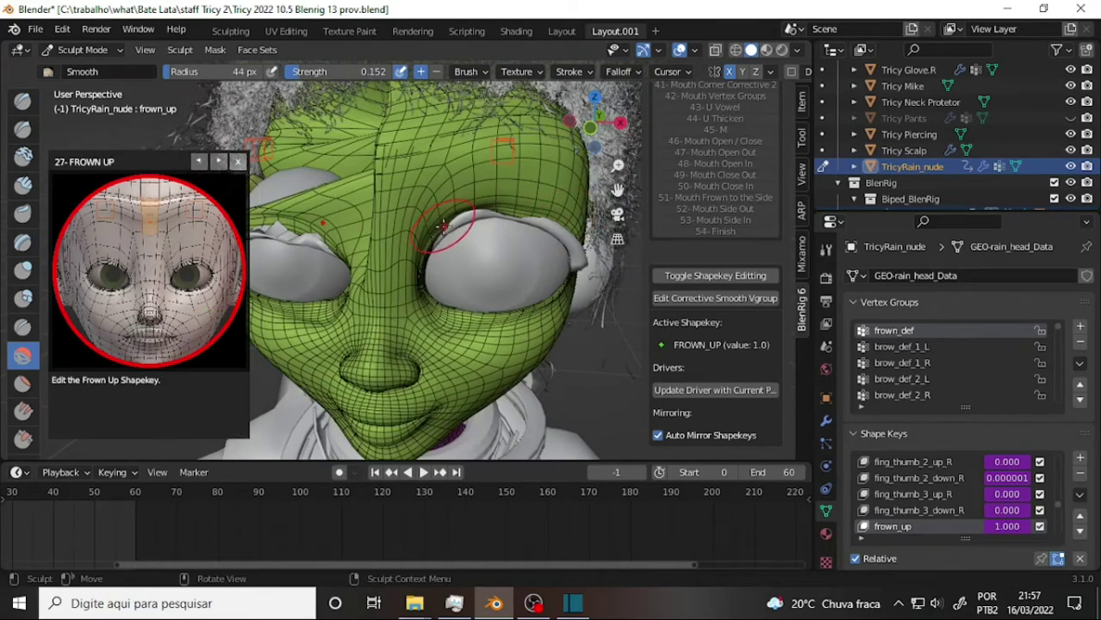
{"action": "mouse_move", "coordinate": [443, 225]}
{"action": "left_mouse_down"}
{"action": "mouse_move", "coordinate": [488, 211]}
{"action": "mouse_move", "coordinate": [467, 231]}
{"action": "mouse_move", "coordinate": [515, 205]}
{"action": "mouse_move", "coordinate": [422, 210]}
{"action": "mouse_move", "coordinate": [489, 210]}
{"action": "mouse_move", "coordinate": [509, 185]}
{"action": "left_mouse_up"}
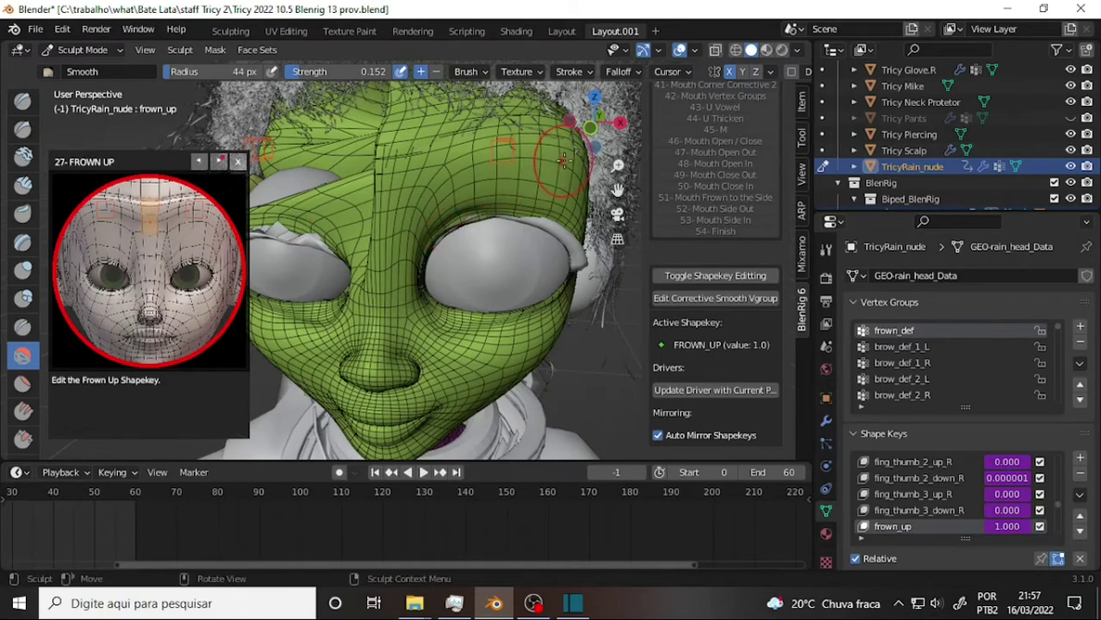
{"action": "mouse_move", "coordinate": [529, 131]}
{"action": "middle_mouse_down"}
{"action": "mouse_move", "coordinate": [554, 185]}
{"action": "mouse_move", "coordinate": [539, 160]}
{"action": "middle_mouse_up"}
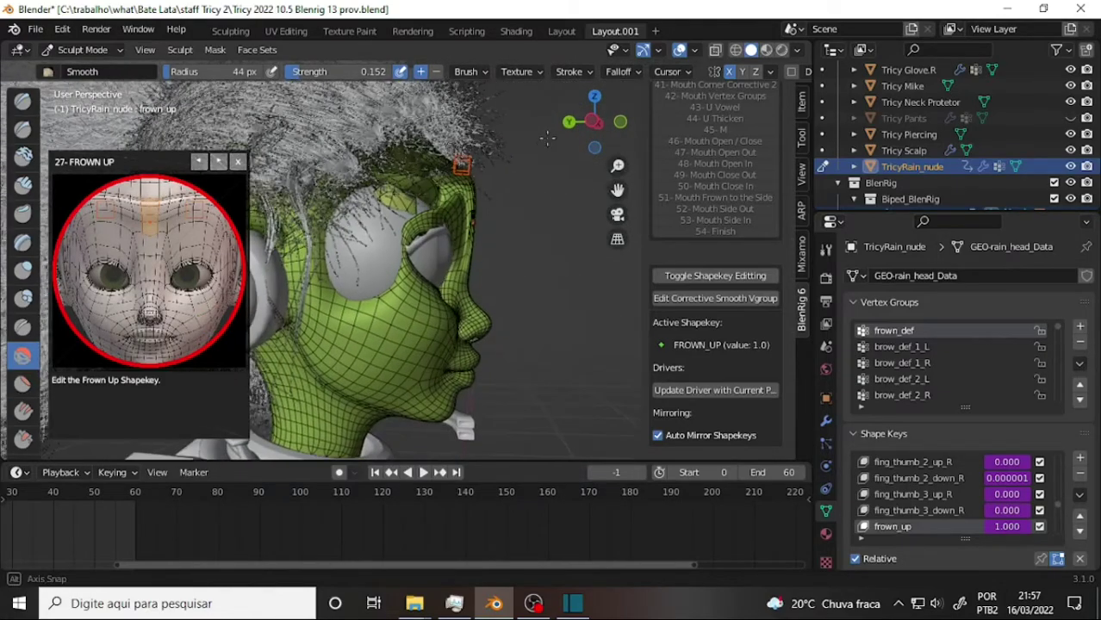
From the side view, smooth the upper eyelid and the pale patch above the eye.
{"action": "scroll", "coordinate": [539, 161], "scroll_direction": "up", "scroll_amount": 4}
{"action": "scroll", "coordinate": [539, 161], "scroll_direction": "down", "scroll_amount": 3}
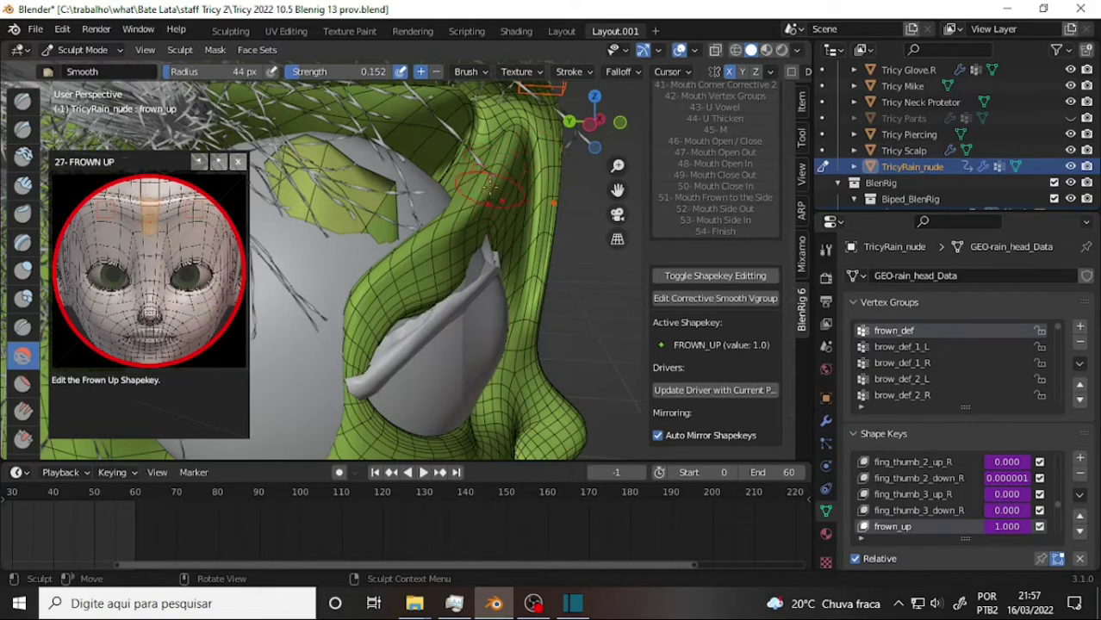
{"action": "left_click_drag", "start_coordinate": [485, 168], "coordinate": [492, 225]}
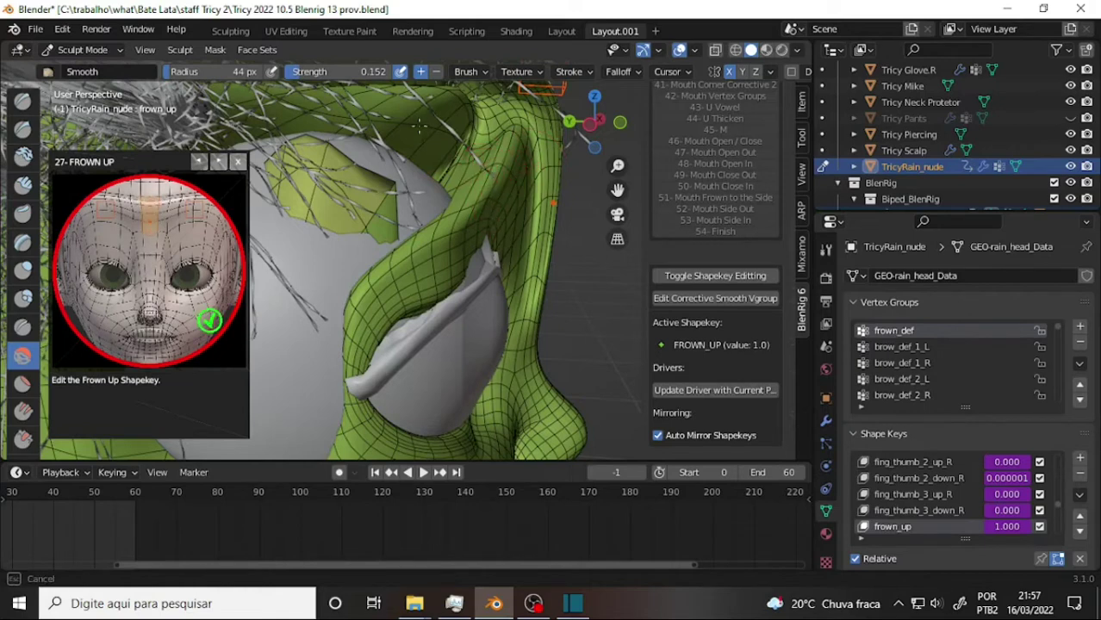
{"action": "mouse_move", "coordinate": [353, 169]}
{"action": "left_mouse_down"}
{"action": "mouse_move", "coordinate": [361, 195]}
{"action": "mouse_move", "coordinate": [315, 176]}
{"action": "mouse_move", "coordinate": [319, 155]}
{"action": "left_mouse_up"}
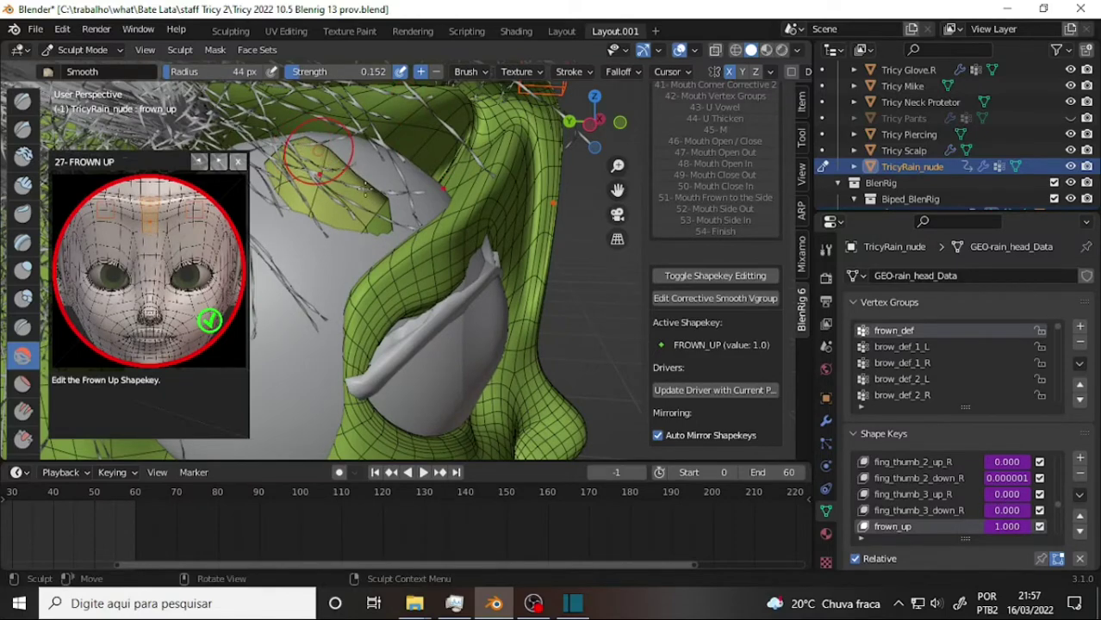
{"action": "mouse_move", "coordinate": [472, 155]}
{"action": "middle_mouse_down"}
{"action": "mouse_move", "coordinate": [495, 169]}
{"action": "mouse_move", "coordinate": [405, 183]}
{"action": "mouse_move", "coordinate": [651, 322]}
{"action": "middle_mouse_up"}
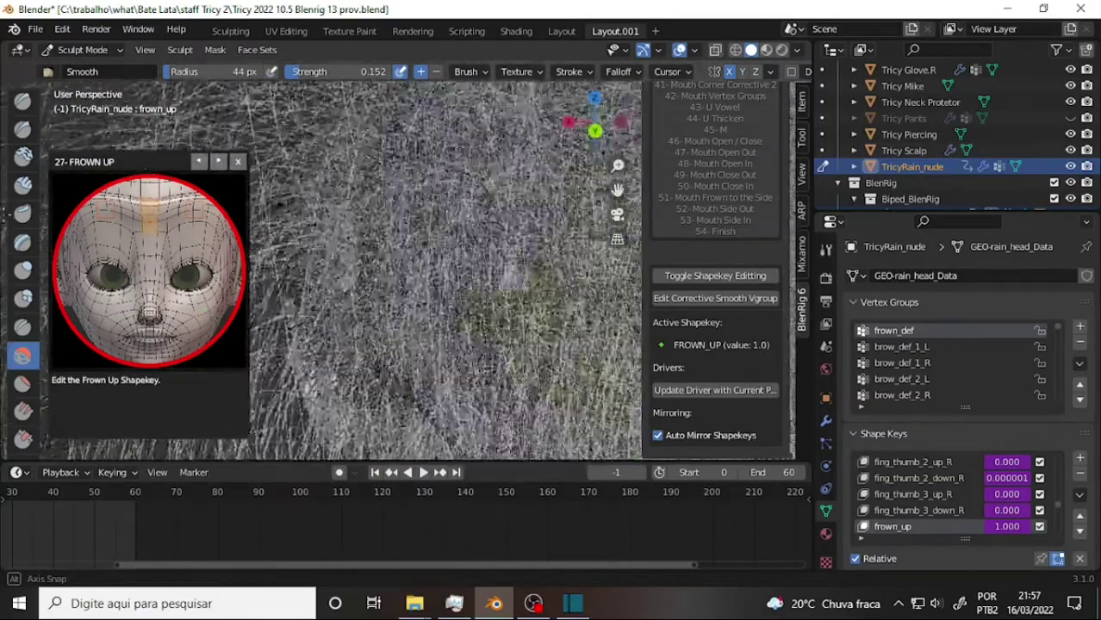
Frame the eyeball and smooth the forehead fold above it with several strokes.
{"action": "scroll", "coordinate": [528, 254], "scroll_direction": "up", "scroll_amount": 3}
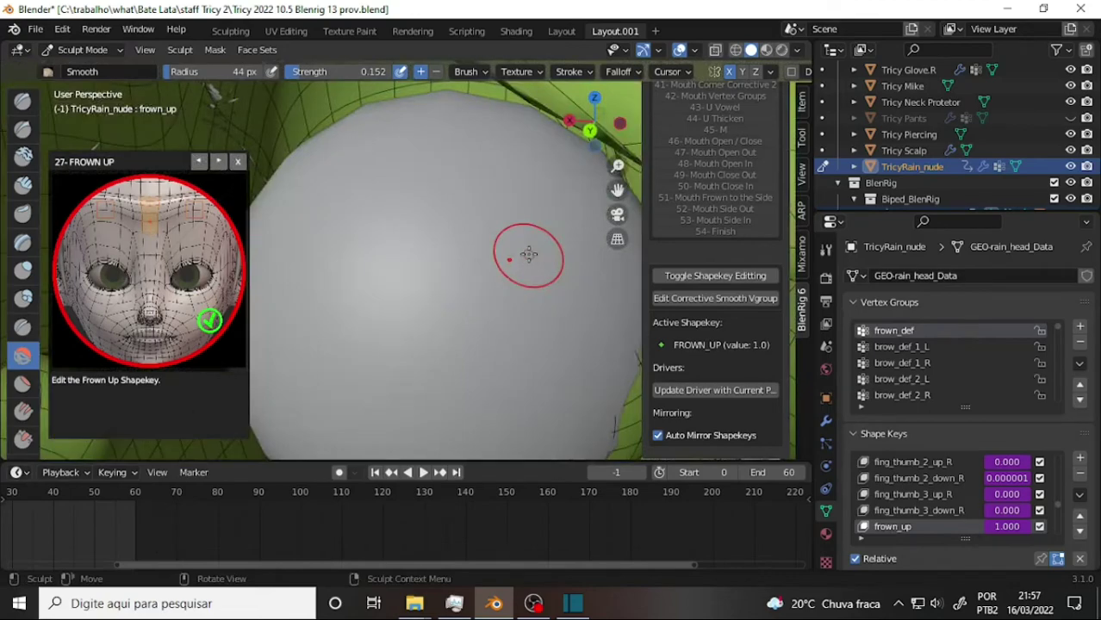
{"action": "scroll", "coordinate": [529, 254], "scroll_direction": "down", "scroll_amount": 2}
{"action": "scroll", "coordinate": [530, 253], "scroll_direction": "down", "scroll_amount": 2}
{"action": "scroll", "coordinate": [534, 251], "scroll_direction": "up", "scroll_amount": 2}
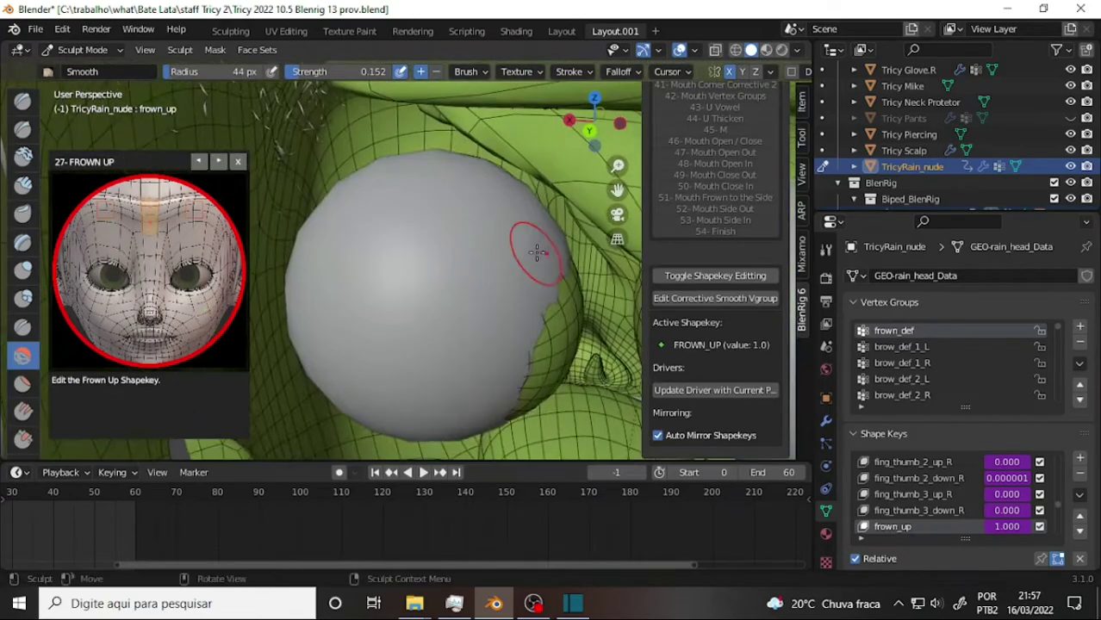
{"action": "scroll", "coordinate": [533, 245], "scroll_direction": "up", "scroll_amount": 2}
{"action": "scroll", "coordinate": [526, 241], "scroll_direction": "down", "scroll_amount": 2}
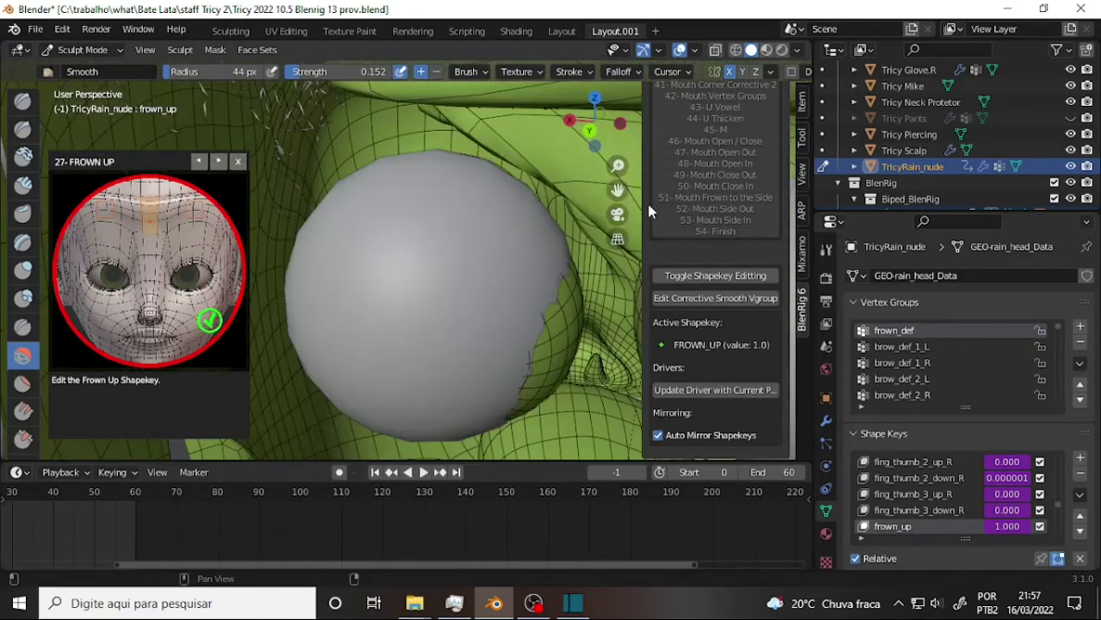
{"action": "left_click_drag", "start_coordinate": [617, 189], "coordinate": [634, 250]}
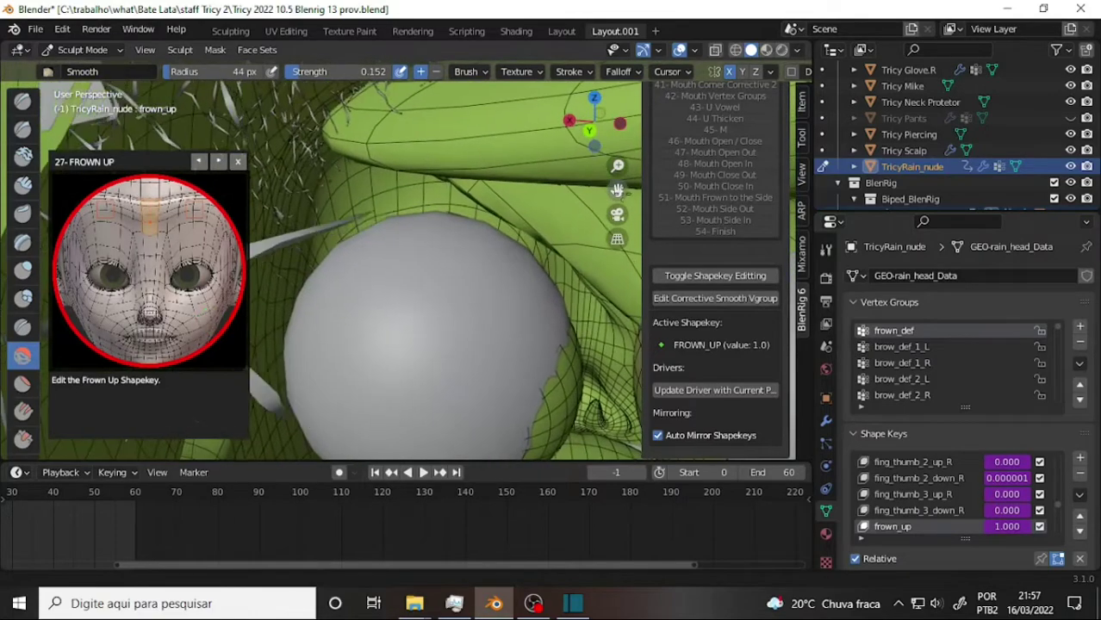
{"action": "left_click_drag", "start_coordinate": [333, 131], "coordinate": [417, 154]}
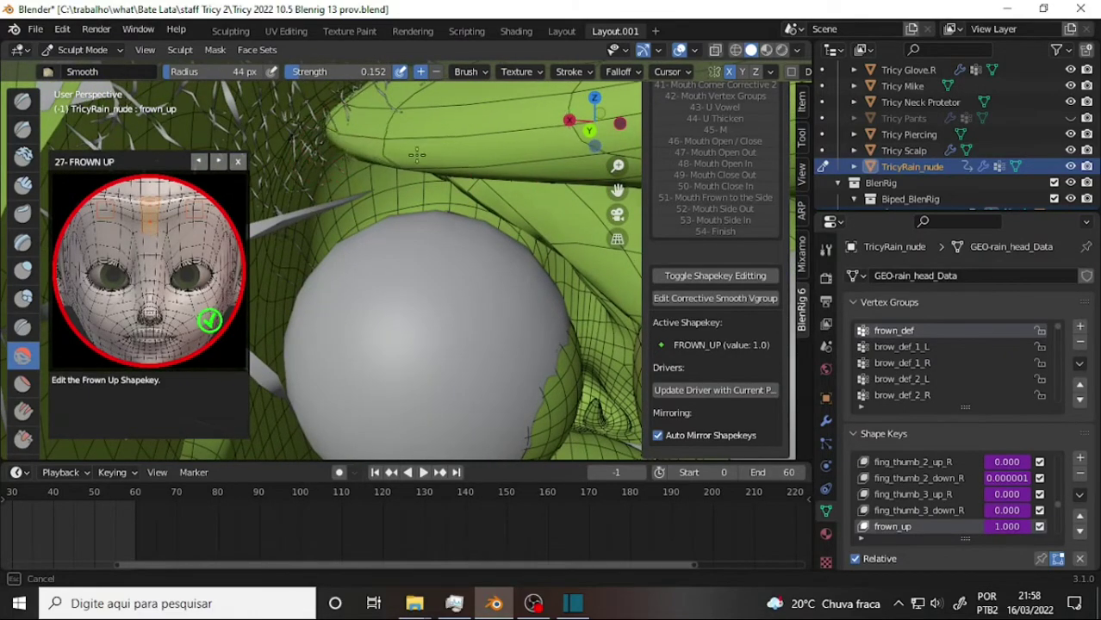
{"action": "left_click_drag", "start_coordinate": [358, 110], "coordinate": [428, 158]}
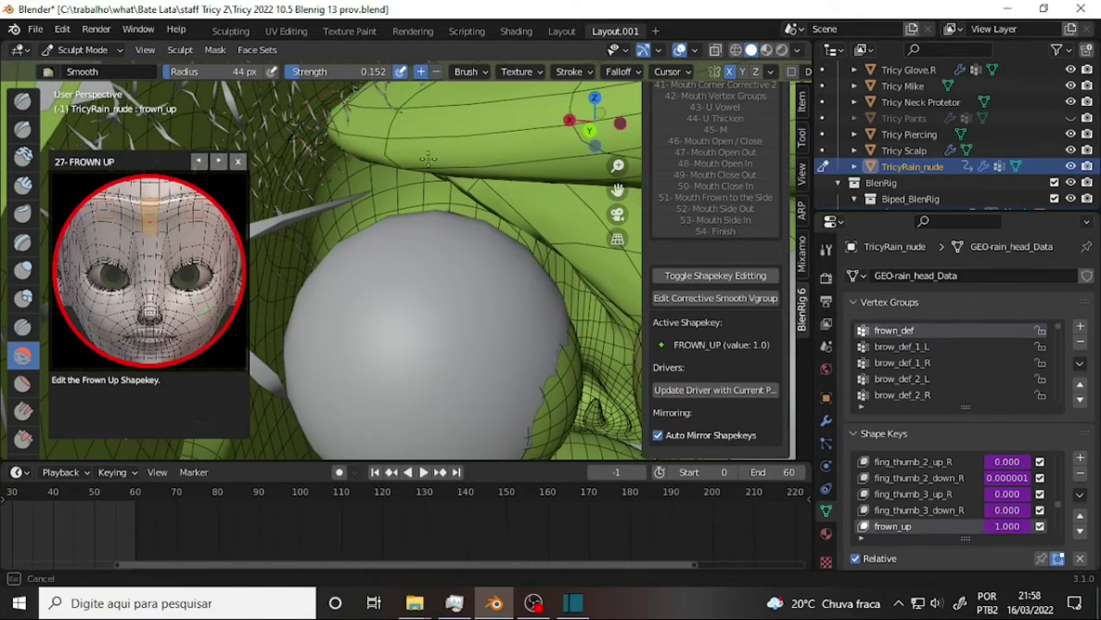
{"action": "mouse_move", "coordinate": [353, 112]}
{"action": "left_mouse_down"}
{"action": "mouse_move", "coordinate": [336, 128]}
{"action": "mouse_move", "coordinate": [444, 144]}
{"action": "left_mouse_up"}
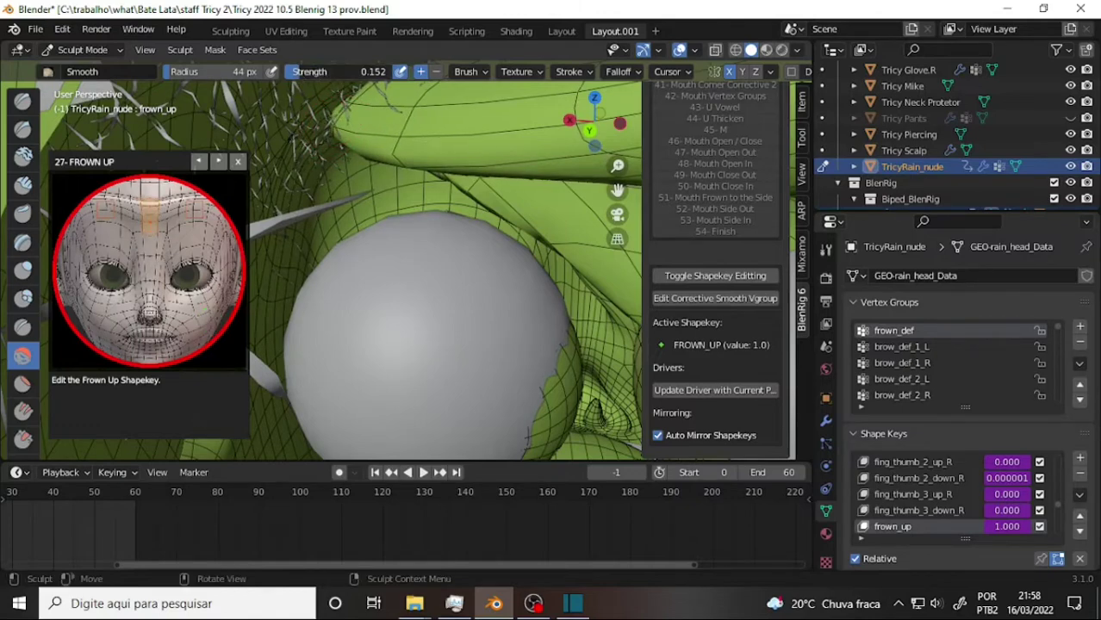
{"action": "left_click_drag", "start_coordinate": [343, 126], "coordinate": [362, 110]}
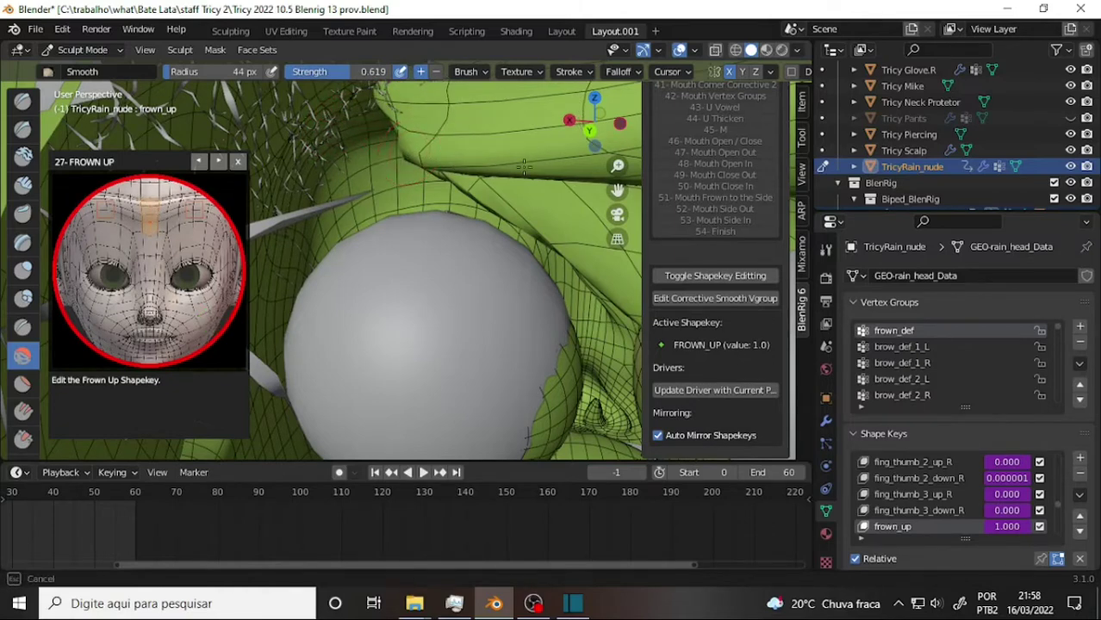
Reshape the brow folds above the eye and smooth the creases on and under the brow.
{"action": "mouse_move", "coordinate": [447, 158]}
{"action": "left_mouse_down"}
{"action": "mouse_move", "coordinate": [385, 90]}
{"action": "mouse_move", "coordinate": [412, 143]}
{"action": "mouse_move", "coordinate": [498, 161]}
{"action": "left_mouse_up"}
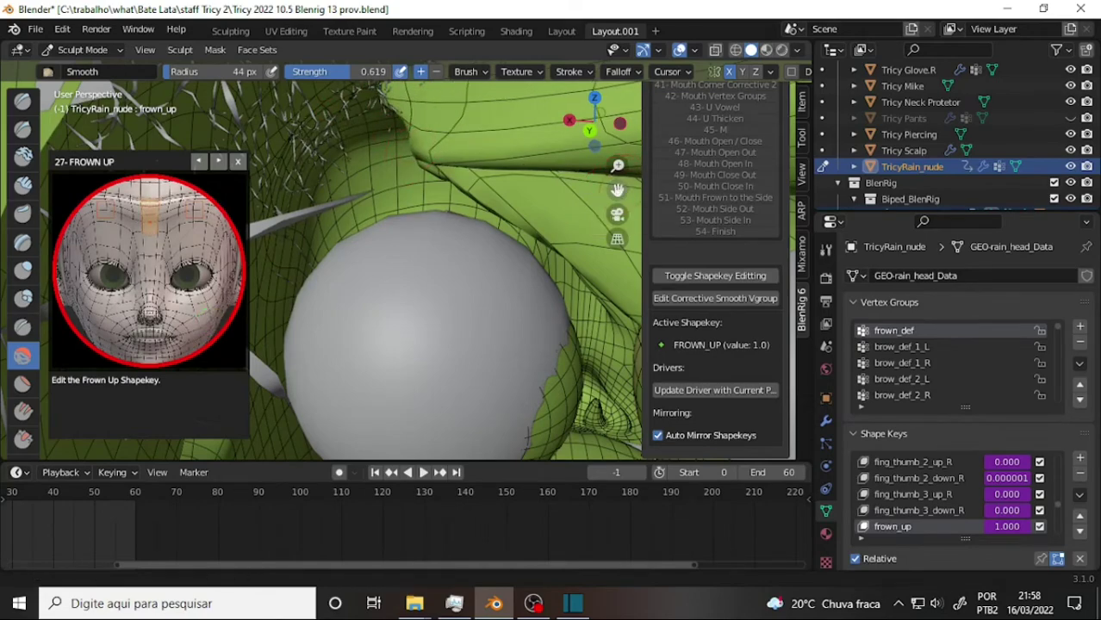
{"action": "mouse_move", "coordinate": [617, 189]}
{"action": "left_mouse_down"}
{"action": "mouse_move", "coordinate": [603, 222]}
{"action": "mouse_move", "coordinate": [617, 189]}
{"action": "left_mouse_up"}
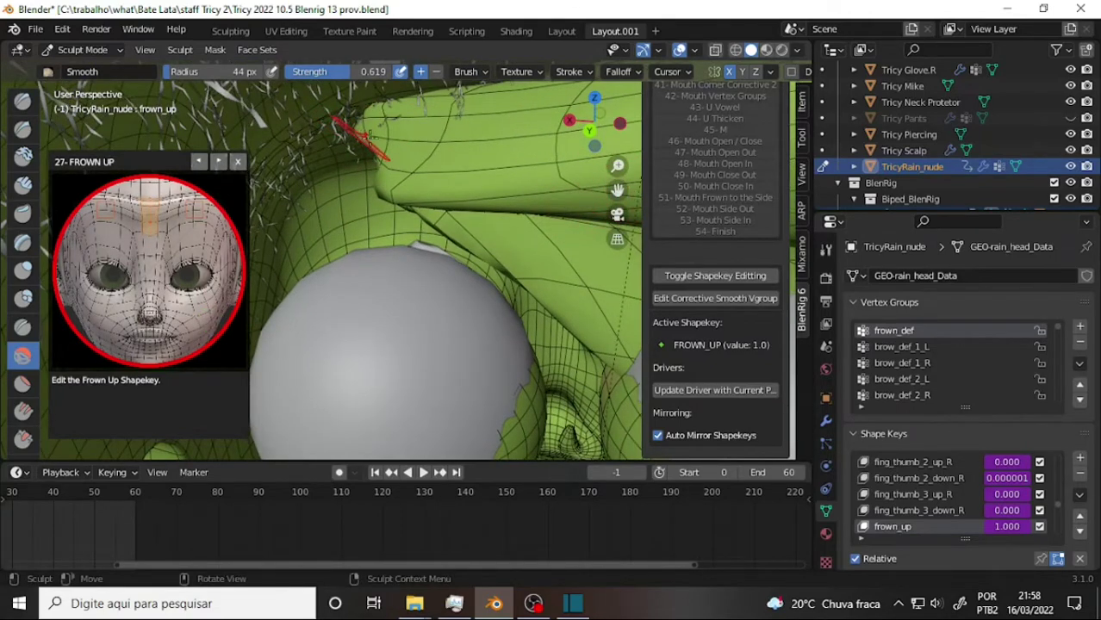
{"action": "left_click_drag", "start_coordinate": [368, 135], "coordinate": [409, 138]}
{"action": "mouse_move", "coordinate": [485, 139]}
{"action": "left_mouse_down"}
{"action": "mouse_move", "coordinate": [393, 196]}
{"action": "mouse_move", "coordinate": [587, 169]}
{"action": "mouse_move", "coordinate": [365, 129]}
{"action": "mouse_move", "coordinate": [495, 131]}
{"action": "left_mouse_up"}
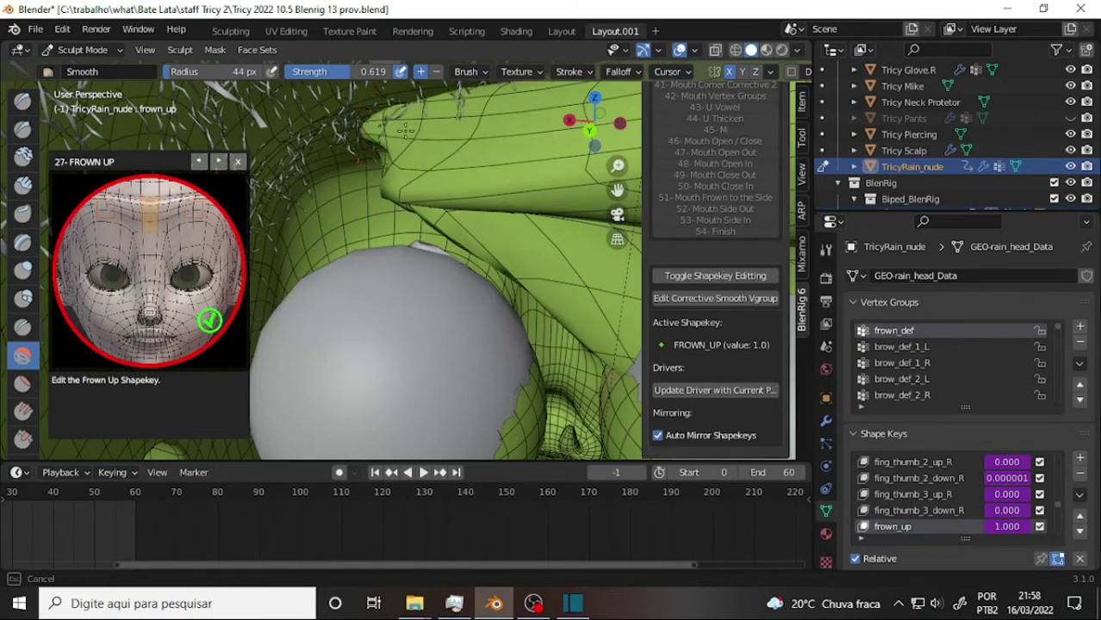
{"action": "mouse_move", "coordinate": [404, 129]}
{"action": "left_mouse_down"}
{"action": "mouse_move", "coordinate": [586, 178]}
{"action": "mouse_move", "coordinate": [629, 307]}
{"action": "mouse_move", "coordinate": [516, 225]}
{"action": "mouse_move", "coordinate": [429, 196]}
{"action": "mouse_move", "coordinate": [495, 204]}
{"action": "mouse_move", "coordinate": [396, 191]}
{"action": "mouse_move", "coordinate": [492, 188]}
{"action": "left_mouse_up"}
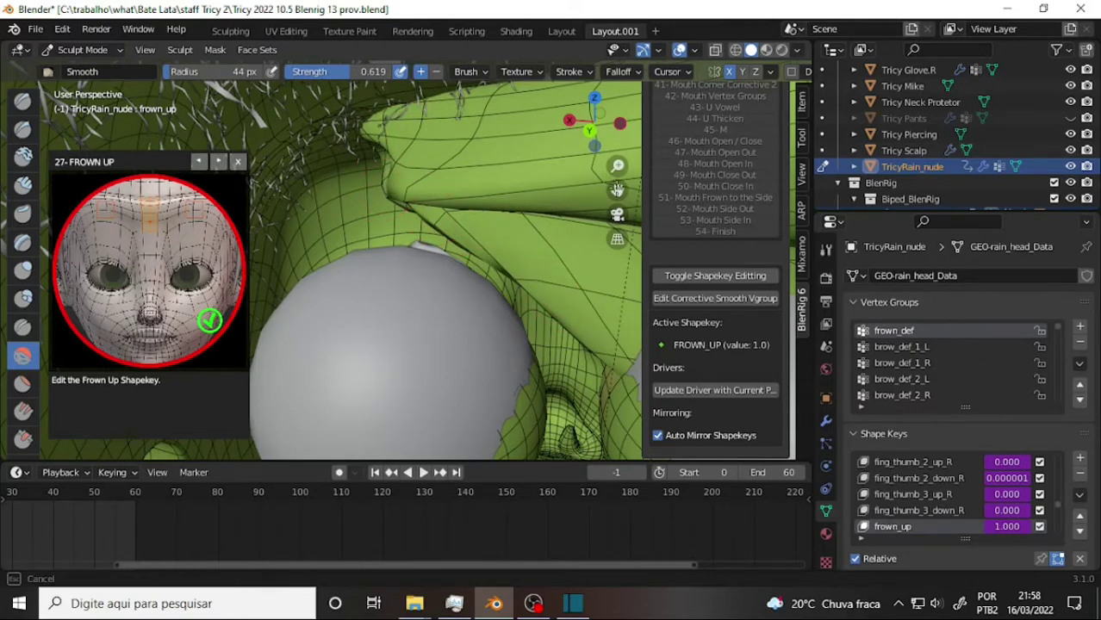
{"action": "mouse_move", "coordinate": [420, 204]}
{"action": "left_mouse_down"}
{"action": "mouse_move", "coordinate": [392, 184]}
{"action": "mouse_move", "coordinate": [459, 199]}
{"action": "mouse_move", "coordinate": [370, 130]}
{"action": "left_mouse_up"}
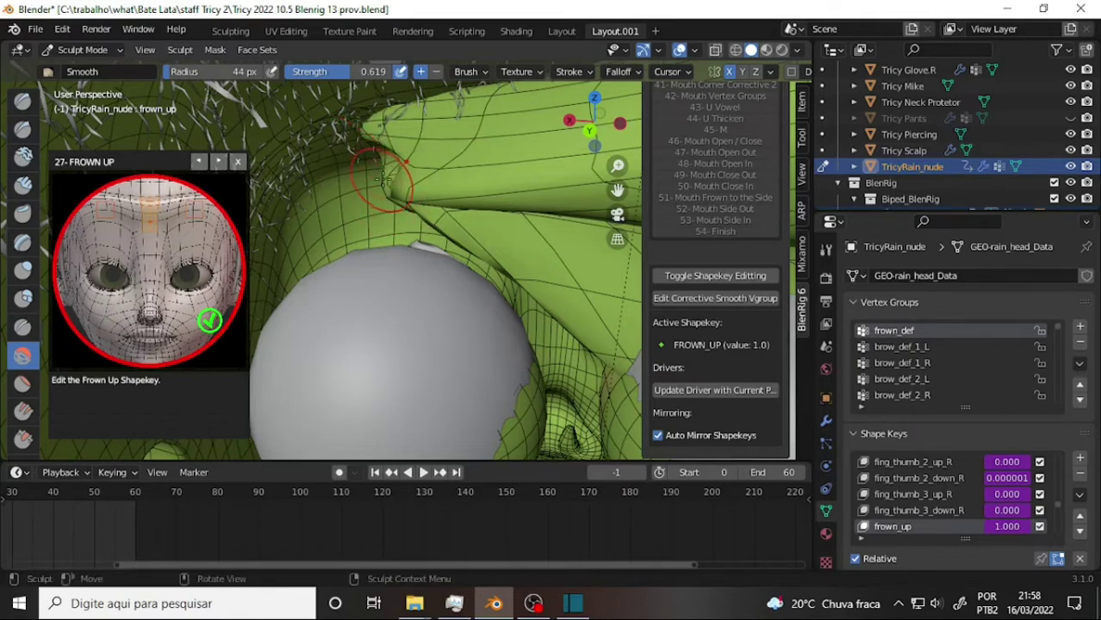
{"action": "mouse_move", "coordinate": [395, 183]}
{"action": "left_mouse_down"}
{"action": "mouse_move", "coordinate": [501, 178]}
{"action": "mouse_move", "coordinate": [393, 197]}
{"action": "mouse_move", "coordinate": [523, 197]}
{"action": "left_mouse_up"}
Keep smoothing and reshaping across the brow tip until the fold softens.
{"action": "mouse_move", "coordinate": [406, 148]}
{"action": "left_mouse_down"}
{"action": "mouse_move", "coordinate": [394, 153]}
{"action": "mouse_move", "coordinate": [367, 127]}
{"action": "mouse_move", "coordinate": [487, 129]}
{"action": "left_mouse_up"}
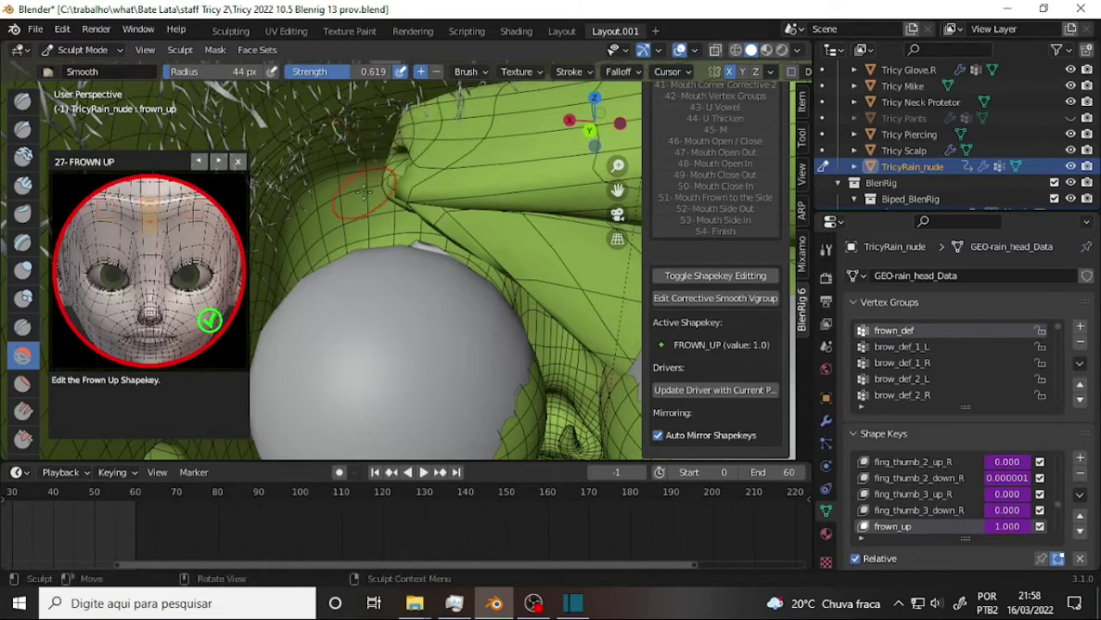
{"action": "left_click_drag", "start_coordinate": [428, 189], "coordinate": [538, 188]}
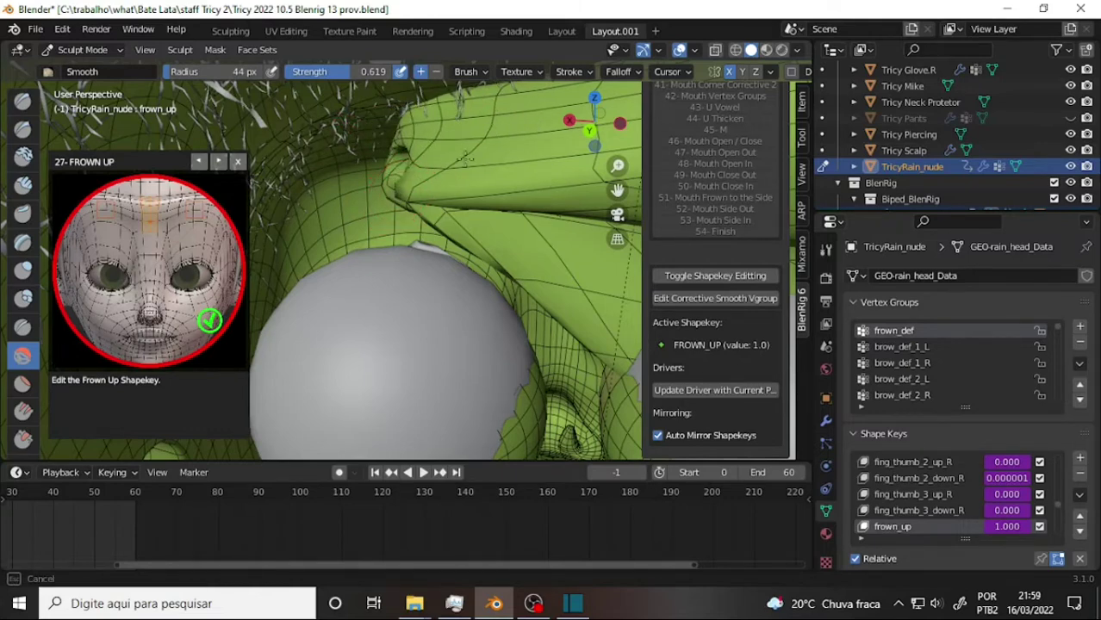
{"action": "mouse_move", "coordinate": [465, 160]}
{"action": "left_mouse_down"}
{"action": "mouse_move", "coordinate": [402, 125]}
{"action": "mouse_move", "coordinate": [504, 121]}
{"action": "left_mouse_up"}
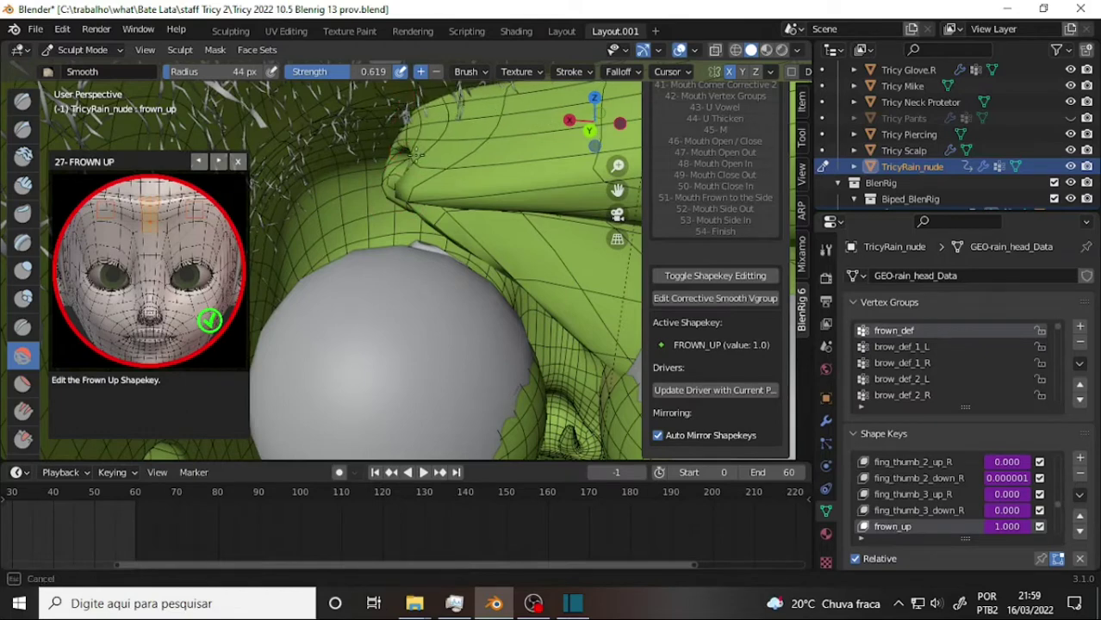
{"action": "mouse_move", "coordinate": [415, 148]}
{"action": "left_mouse_down"}
{"action": "mouse_move", "coordinate": [483, 153]}
{"action": "mouse_move", "coordinate": [410, 188]}
{"action": "mouse_move", "coordinate": [454, 194]}
{"action": "left_mouse_up"}
{"action": "mouse_move", "coordinate": [443, 158]}
{"action": "left_mouse_down"}
{"action": "mouse_move", "coordinate": [400, 141]}
{"action": "mouse_move", "coordinate": [521, 136]}
{"action": "left_mouse_up"}
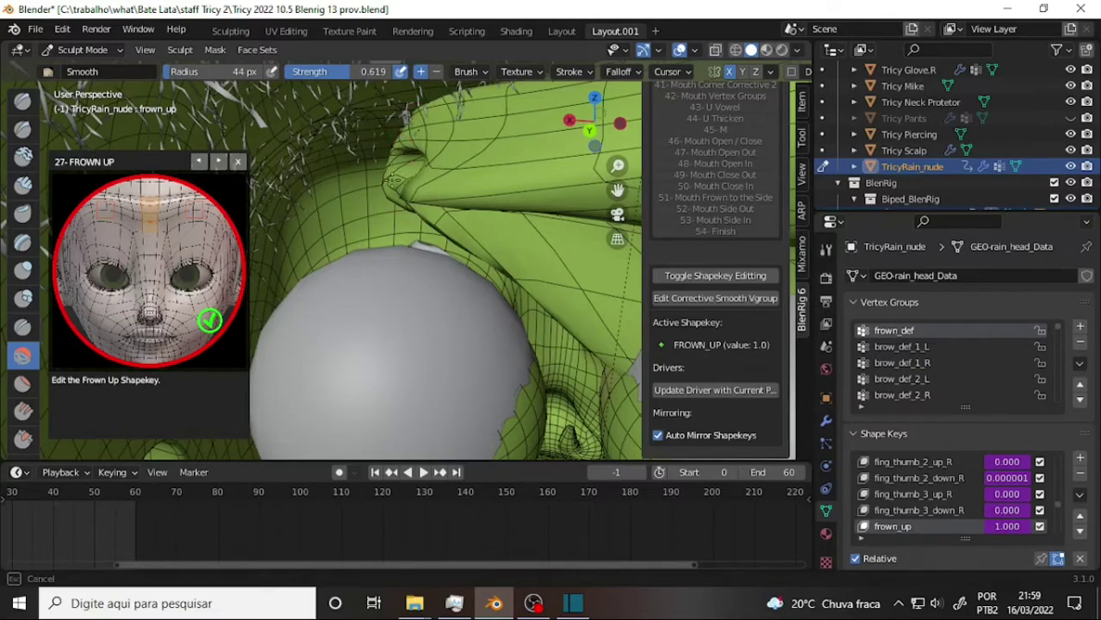
{"action": "left_click_drag", "start_coordinate": [393, 180], "coordinate": [507, 175]}
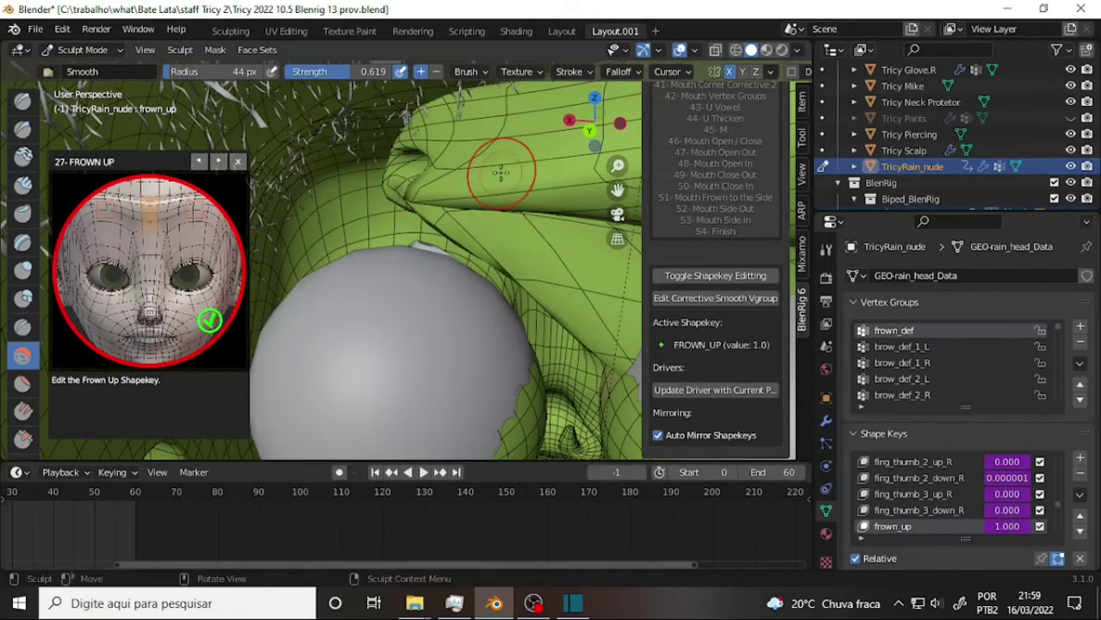
Orbit to side views of the head, smooth the brow area, and zoom in close.
{"action": "scroll", "coordinate": [316, 200], "scroll_direction": "down", "scroll_amount": 5}
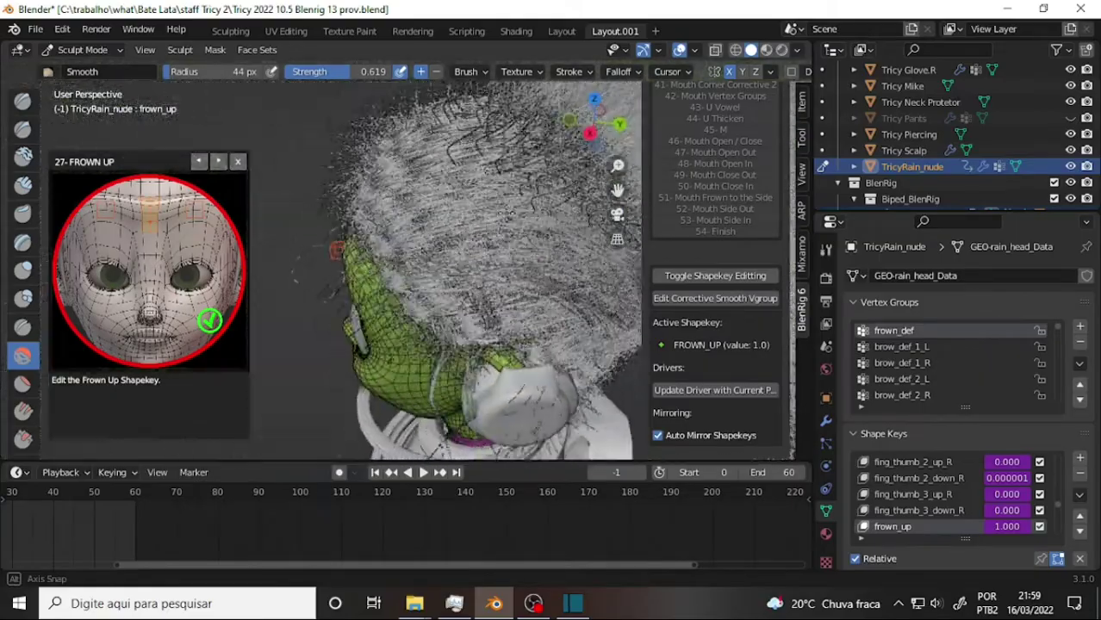
{"action": "mouse_move", "coordinate": [316, 200]}
{"action": "middle_mouse_down"}
{"action": "mouse_move", "coordinate": [23, 155]}
{"action": "mouse_move", "coordinate": [785, 129]}
{"action": "mouse_move", "coordinate": [472, 275]}
{"action": "middle_mouse_up"}
{"action": "mouse_move", "coordinate": [445, 267]}
{"action": "left_mouse_down"}
{"action": "mouse_move", "coordinate": [441, 284]}
{"action": "mouse_move", "coordinate": [447, 245]}
{"action": "mouse_move", "coordinate": [422, 280]}
{"action": "mouse_move", "coordinate": [426, 240]}
{"action": "mouse_move", "coordinate": [398, 261]}
{"action": "mouse_move", "coordinate": [397, 247]}
{"action": "left_mouse_up"}
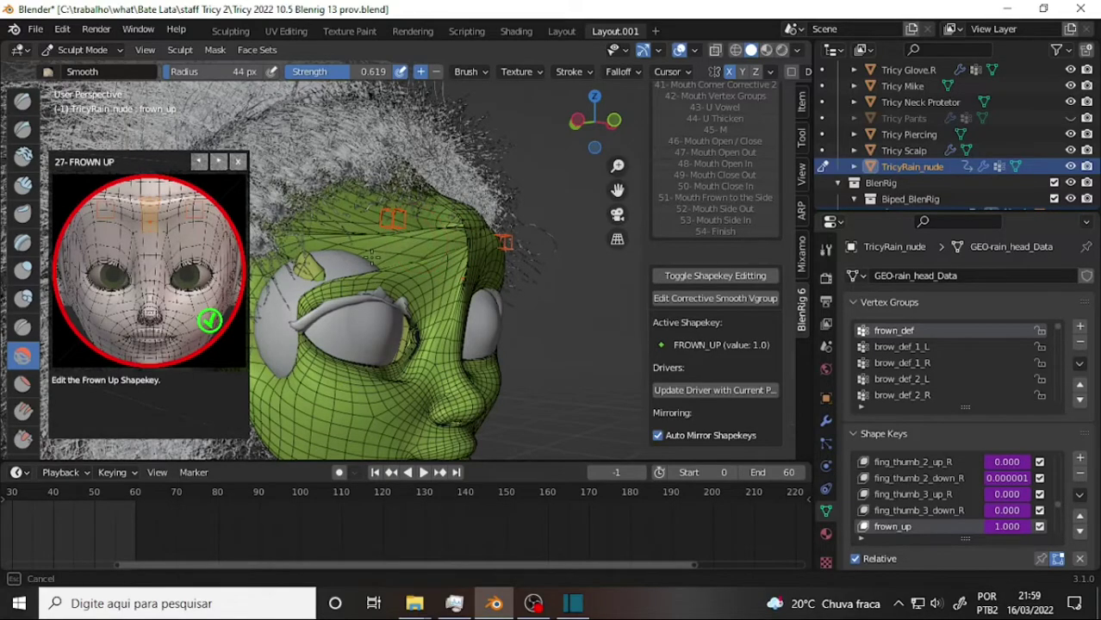
{"action": "mouse_move", "coordinate": [372, 256]}
{"action": "middle_mouse_down"}
{"action": "mouse_move", "coordinate": [498, 209]}
{"action": "mouse_move", "coordinate": [79, 170]}
{"action": "mouse_move", "coordinate": [534, 203]}
{"action": "middle_mouse_up"}
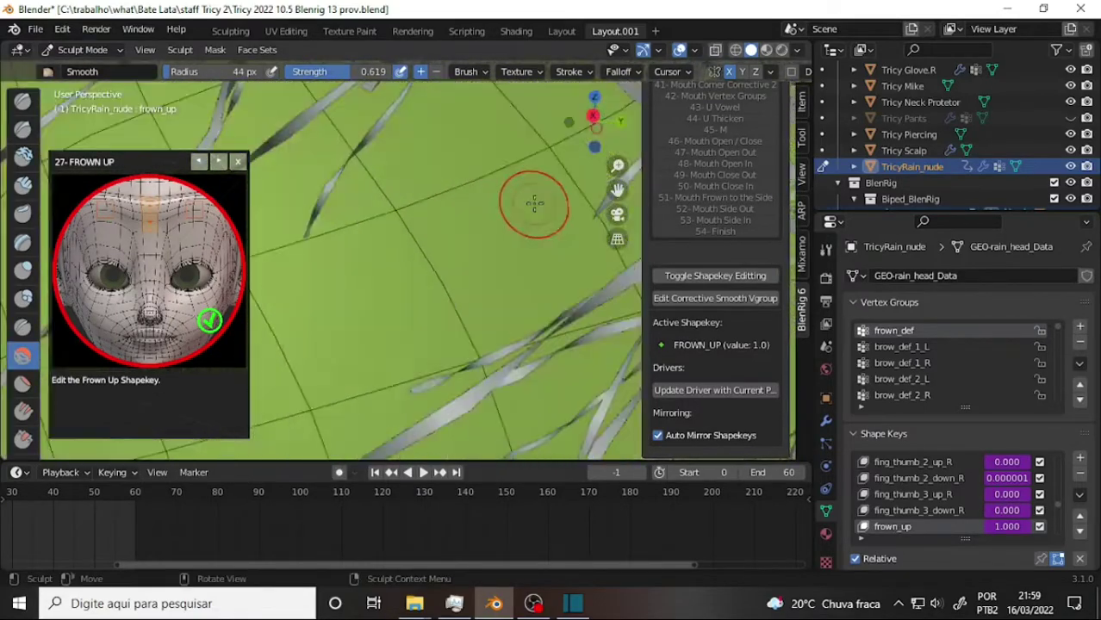
{"action": "scroll", "coordinate": [534, 203], "scroll_direction": "up", "scroll_amount": 3}
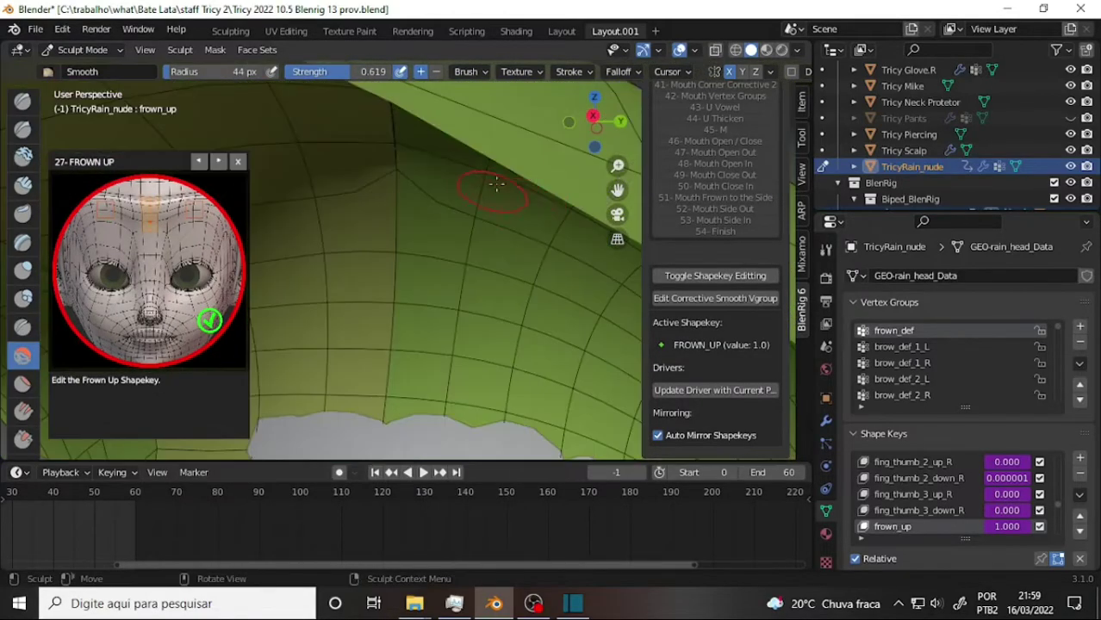
{"action": "mouse_move", "coordinate": [368, 164]}
{"action": "middle_mouse_down"}
{"action": "mouse_move", "coordinate": [396, 179]}
{"action": "mouse_move", "coordinate": [455, 176]}
{"action": "middle_mouse_up"}
{"action": "scroll", "coordinate": [455, 196], "scroll_direction": "down", "scroll_amount": 3}
{"action": "scroll", "coordinate": [460, 207], "scroll_direction": "down", "scroll_amount": 2}
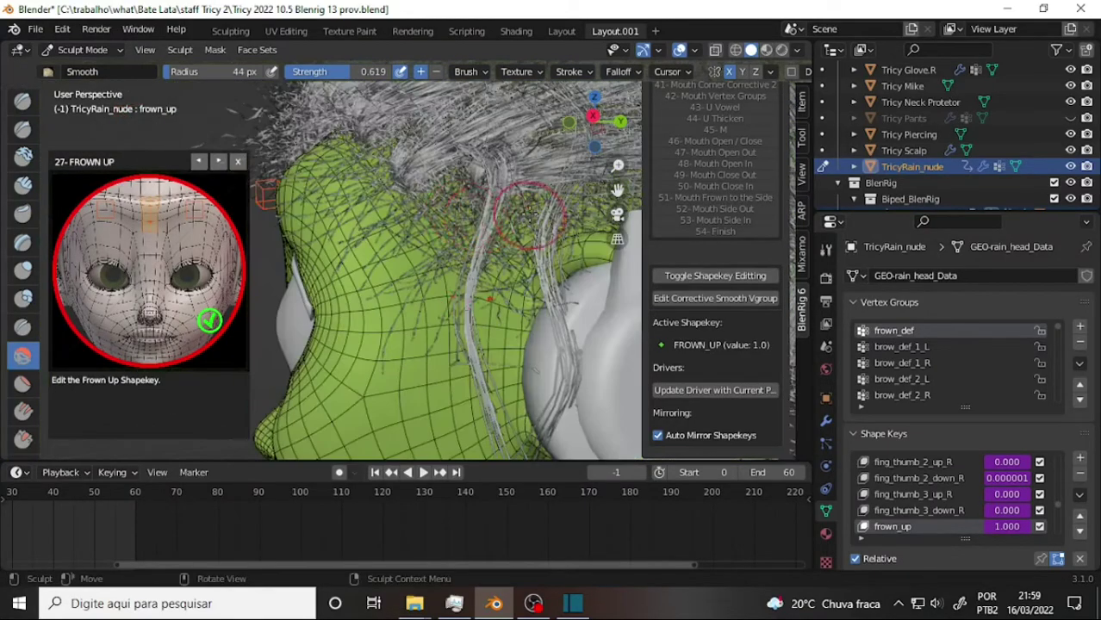
{"action": "middle_click_drag", "start_coordinate": [530, 216], "coordinate": [482, 228]}
{"action": "scroll", "coordinate": [417, 319], "scroll_direction": "down", "scroll_amount": 3}
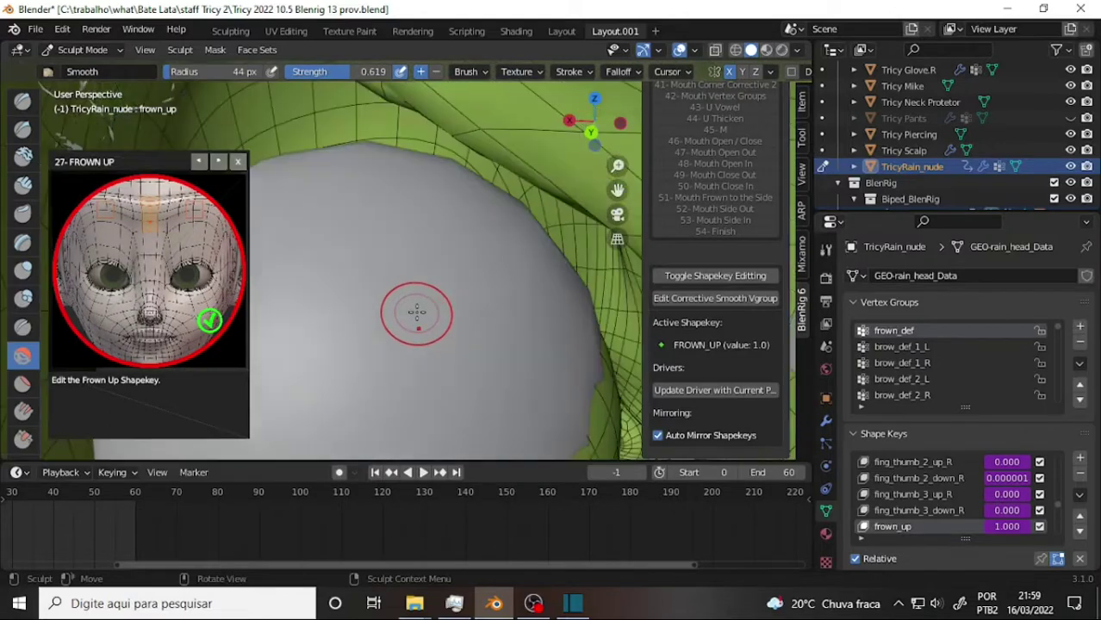
{"action": "scroll", "coordinate": [413, 312], "scroll_direction": "down", "scroll_amount": 2}
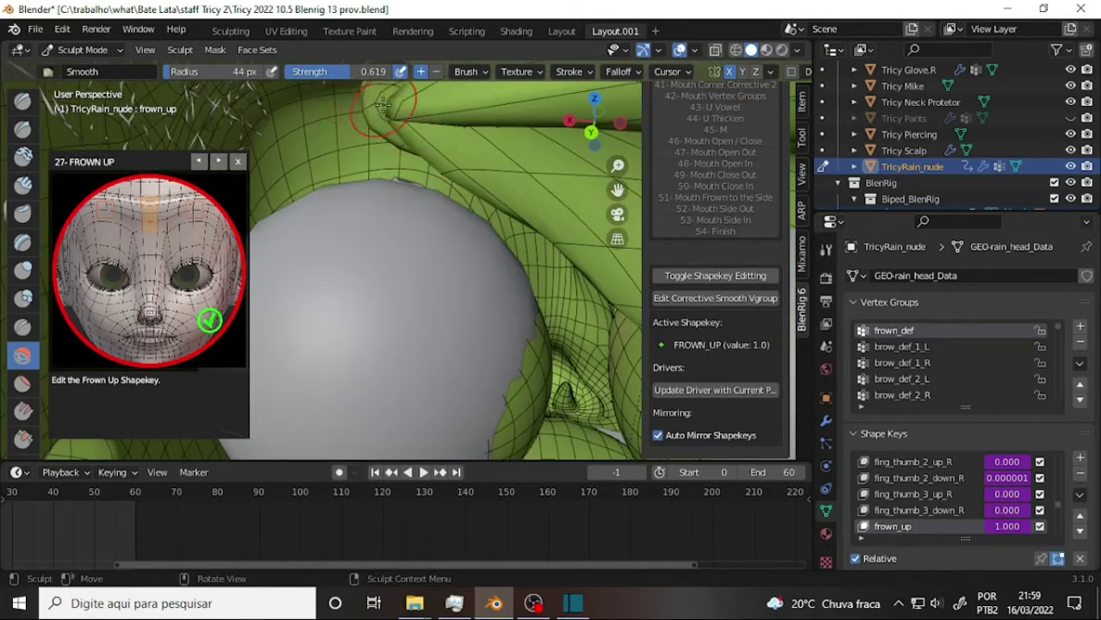
Smooth the eyelid fold above the eyeball and the crease along it.
{"action": "left_click_drag", "start_coordinate": [376, 105], "coordinate": [417, 113]}
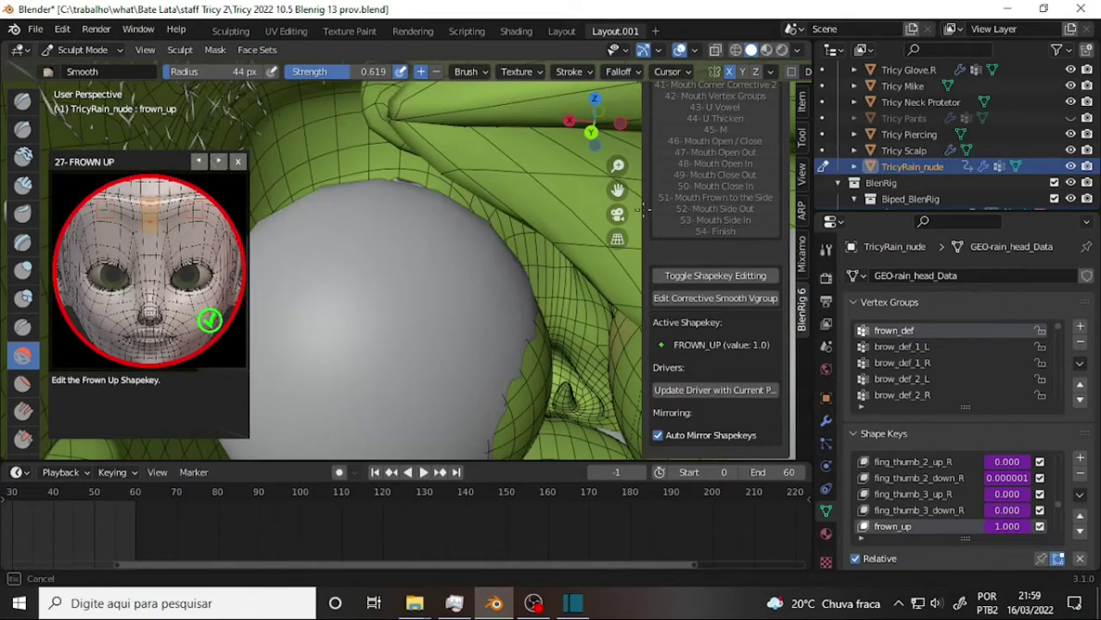
{"action": "left_click_drag", "start_coordinate": [617, 189], "coordinate": [617, 285]}
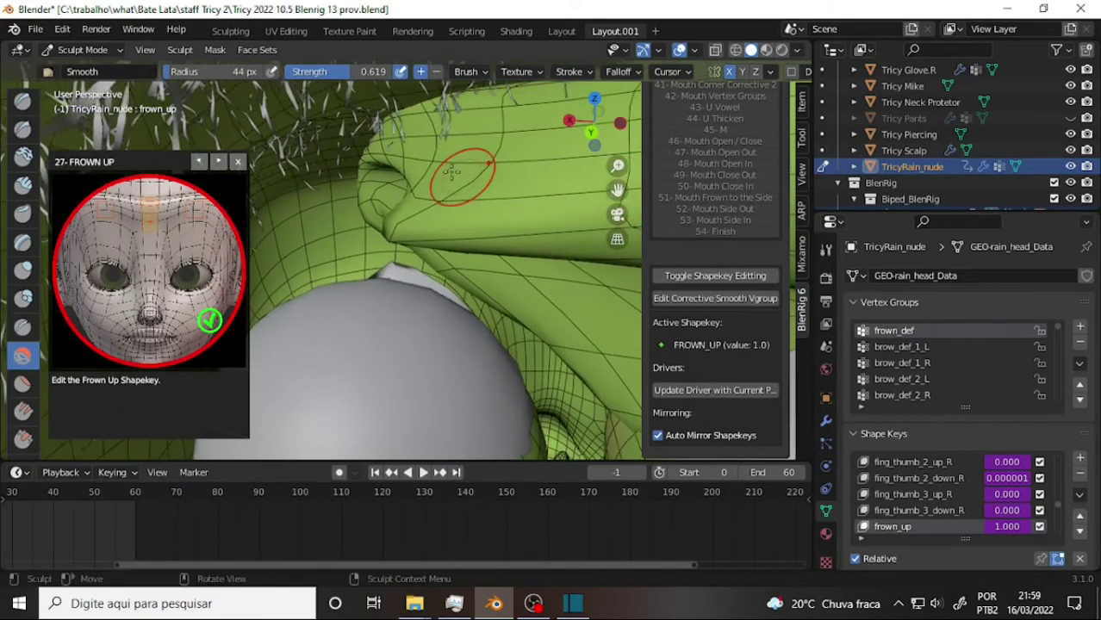
{"action": "mouse_move", "coordinate": [452, 173]}
{"action": "left_mouse_down"}
{"action": "mouse_move", "coordinate": [440, 148]}
{"action": "mouse_move", "coordinate": [377, 166]}
{"action": "mouse_move", "coordinate": [424, 165]}
{"action": "left_mouse_up"}
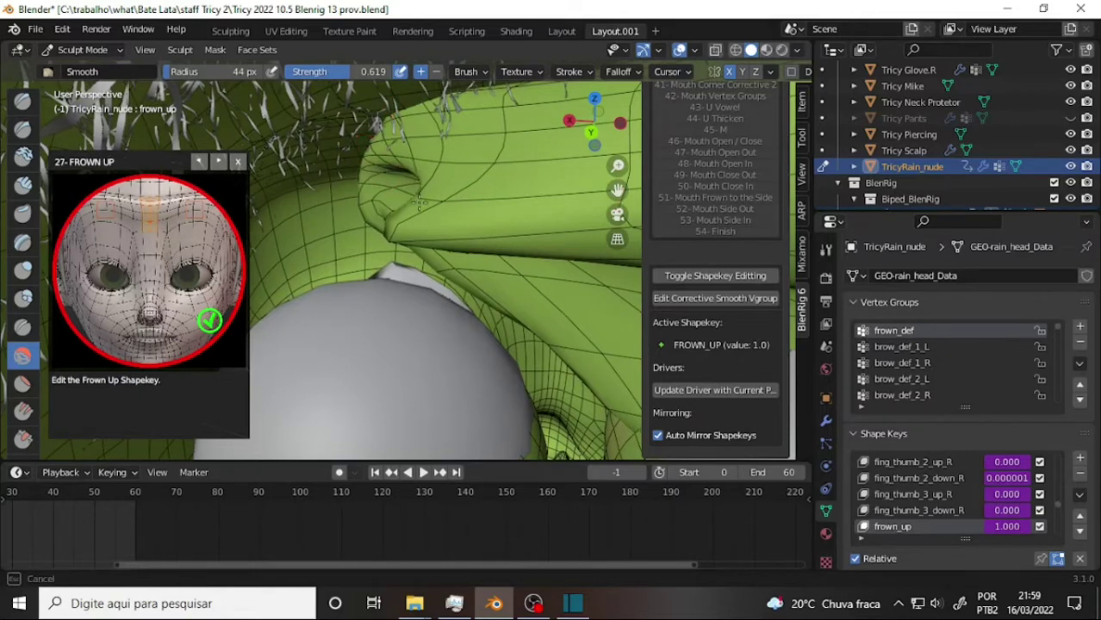
{"action": "mouse_move", "coordinate": [419, 203]}
{"action": "left_mouse_down"}
{"action": "mouse_move", "coordinate": [393, 218]}
{"action": "mouse_move", "coordinate": [423, 226]}
{"action": "left_mouse_up"}
{"action": "left_click_drag", "start_coordinate": [507, 209], "coordinate": [480, 254]}
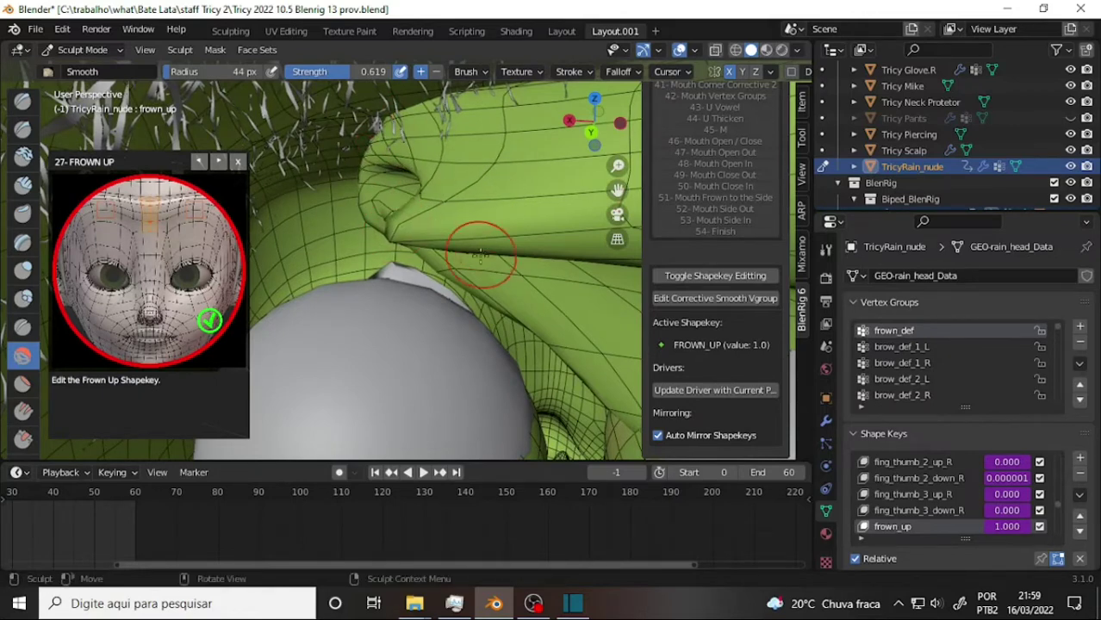
Smooth the eyelid crease further with several finishing strokes.
{"action": "mouse_move", "coordinate": [386, 237]}
{"action": "left_mouse_down"}
{"action": "mouse_move", "coordinate": [427, 236]}
{"action": "mouse_move", "coordinate": [390, 183]}
{"action": "mouse_move", "coordinate": [502, 177]}
{"action": "left_mouse_up"}
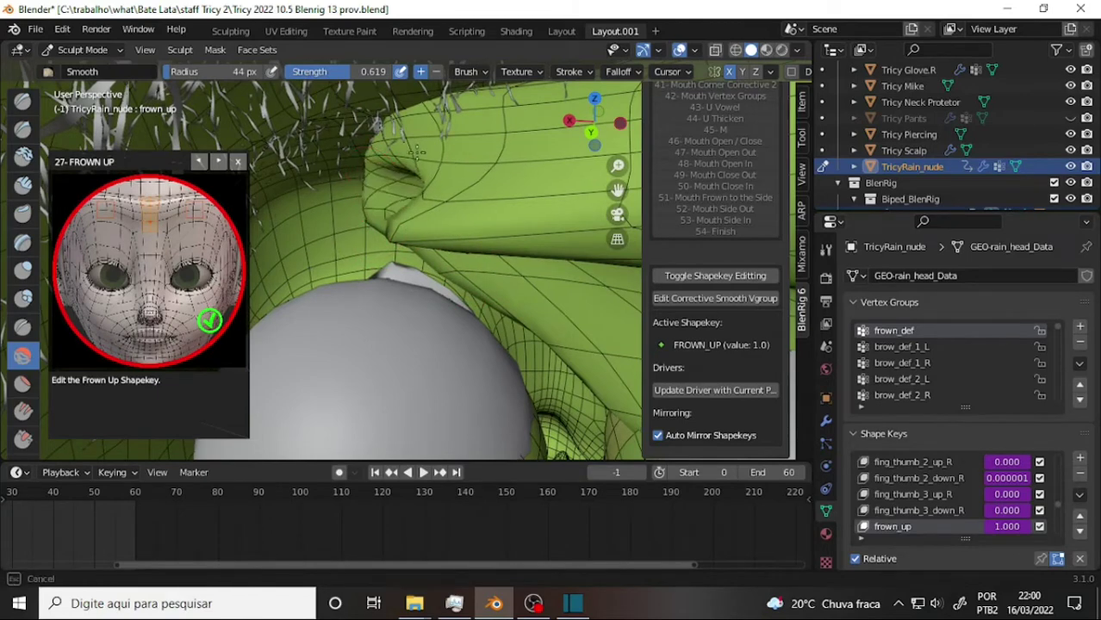
{"action": "mouse_move", "coordinate": [417, 151]}
{"action": "left_mouse_down"}
{"action": "mouse_move", "coordinate": [377, 138]}
{"action": "mouse_move", "coordinate": [498, 149]}
{"action": "left_mouse_up"}
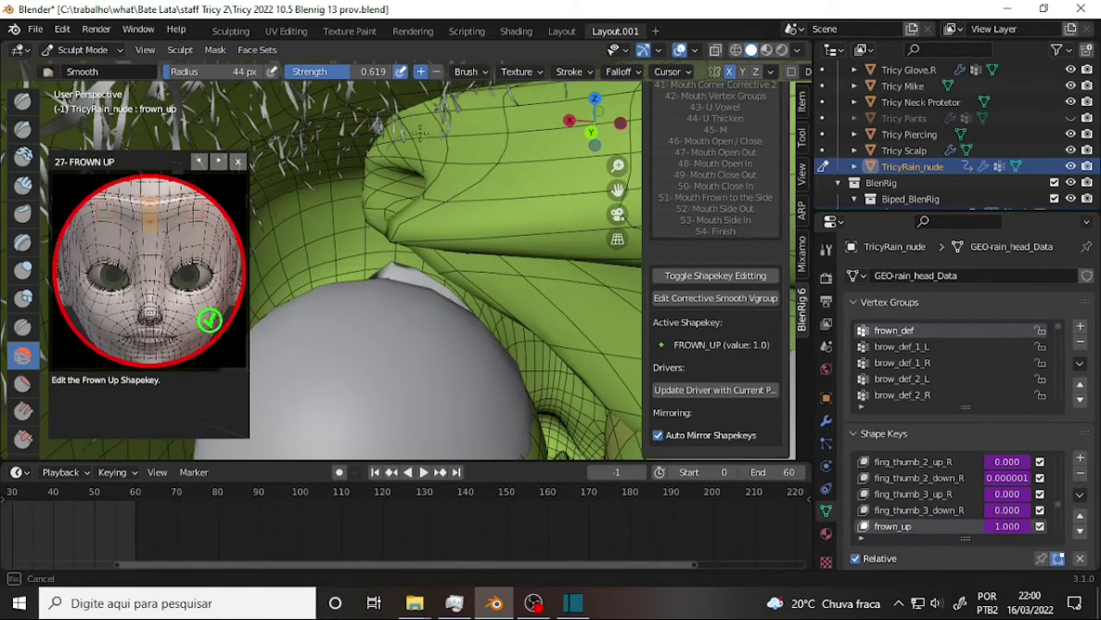
{"action": "mouse_move", "coordinate": [420, 130]}
{"action": "left_mouse_down"}
{"action": "mouse_move", "coordinate": [389, 125]}
{"action": "mouse_move", "coordinate": [519, 145]}
{"action": "left_mouse_up"}
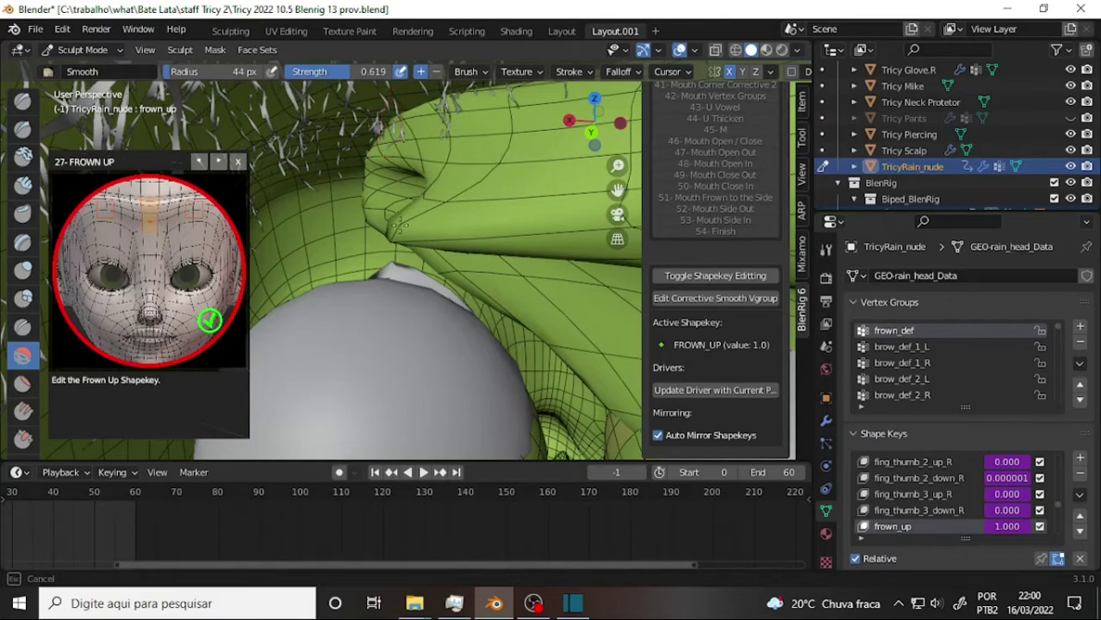
{"action": "mouse_move", "coordinate": [398, 226]}
{"action": "left_mouse_down"}
{"action": "mouse_move", "coordinate": [381, 234]}
{"action": "mouse_move", "coordinate": [421, 232]}
{"action": "mouse_move", "coordinate": [442, 173]}
{"action": "left_mouse_up"}
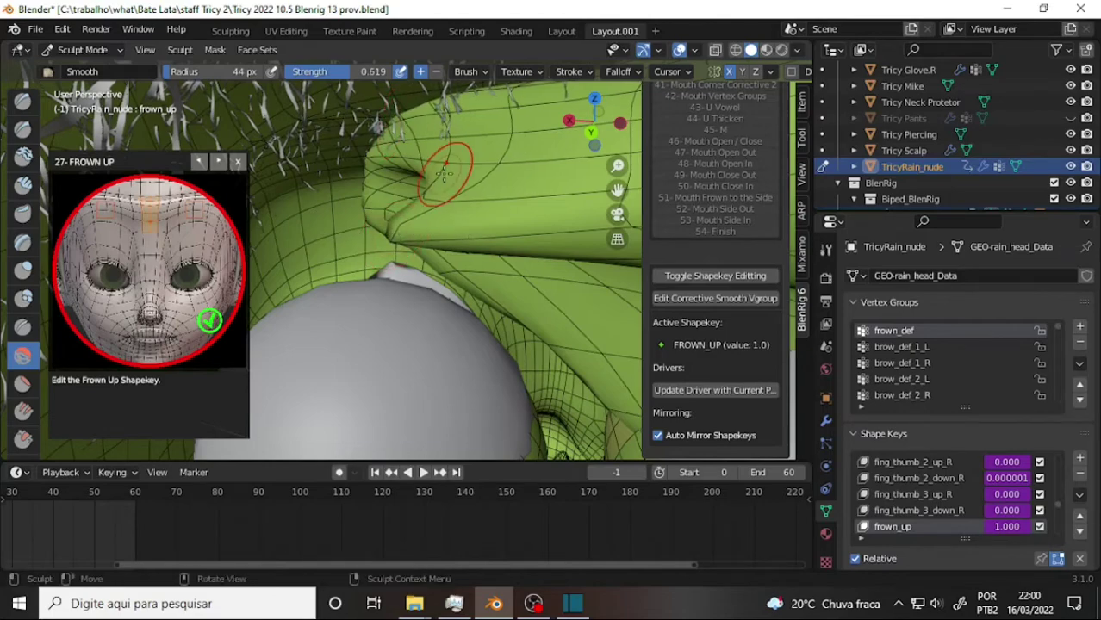
{"action": "mouse_move", "coordinate": [442, 173]}
{"action": "middle_mouse_down"}
{"action": "mouse_move", "coordinate": [522, 131]}
{"action": "mouse_move", "coordinate": [405, 177]}
{"action": "middle_mouse_up"}
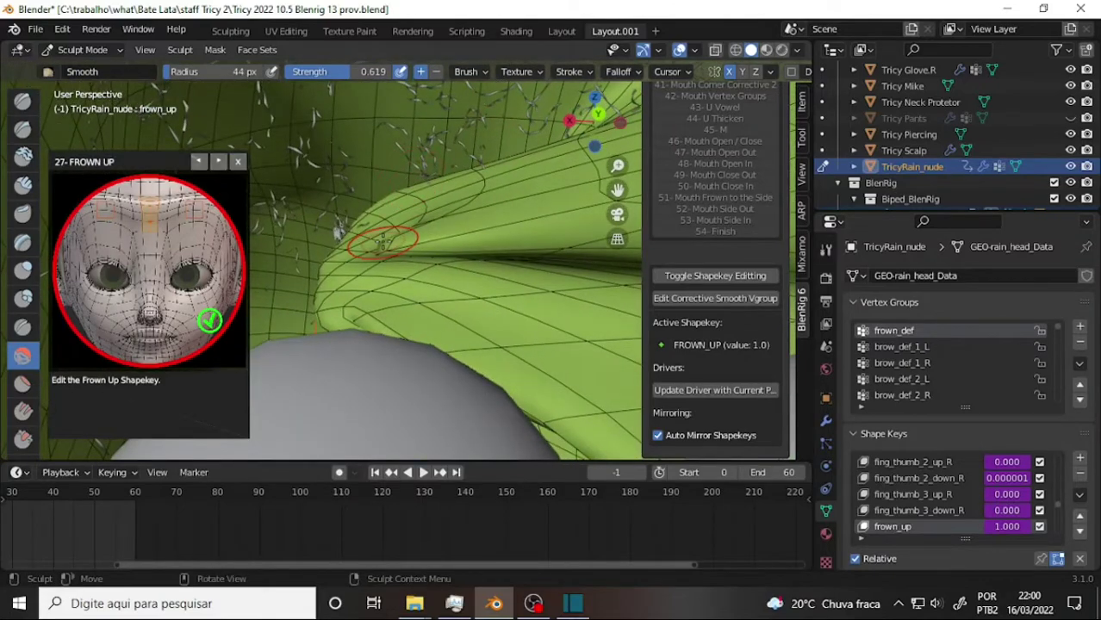
Smooth along the eyelid crease, raising the Smooth strength to 1.000 partway through.
{"action": "left_click_drag", "start_coordinate": [382, 246], "coordinate": [448, 245]}
{"action": "mouse_move", "coordinate": [395, 279]}
{"action": "left_mouse_down"}
{"action": "mouse_move", "coordinate": [332, 284]}
{"action": "mouse_move", "coordinate": [436, 244]}
{"action": "left_mouse_up"}
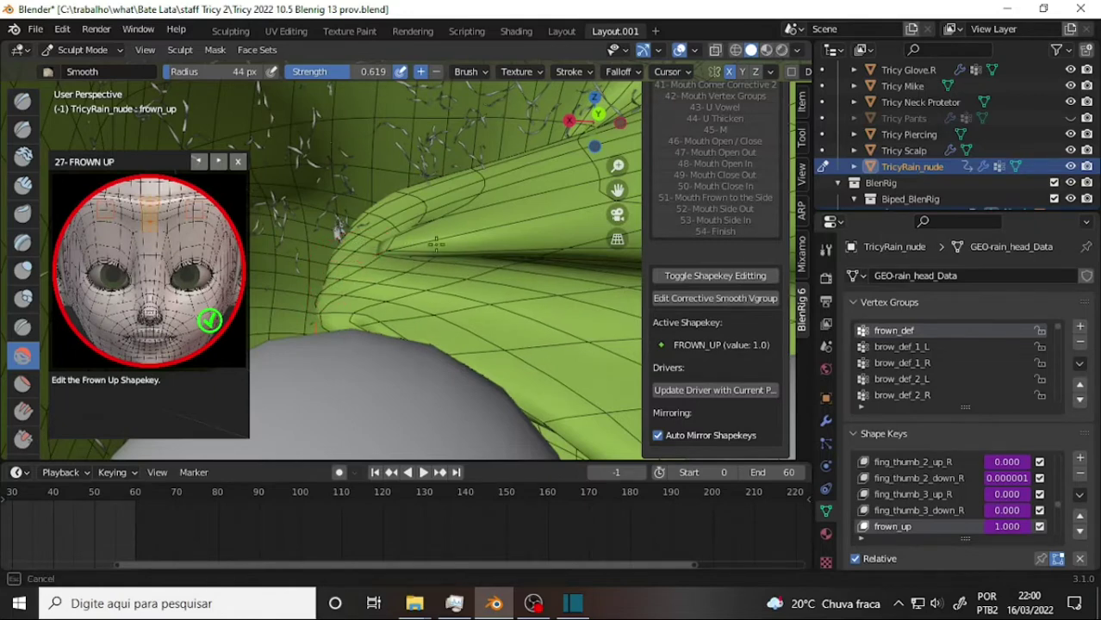
{"action": "left_click_drag", "start_coordinate": [462, 184], "coordinate": [356, 72]}
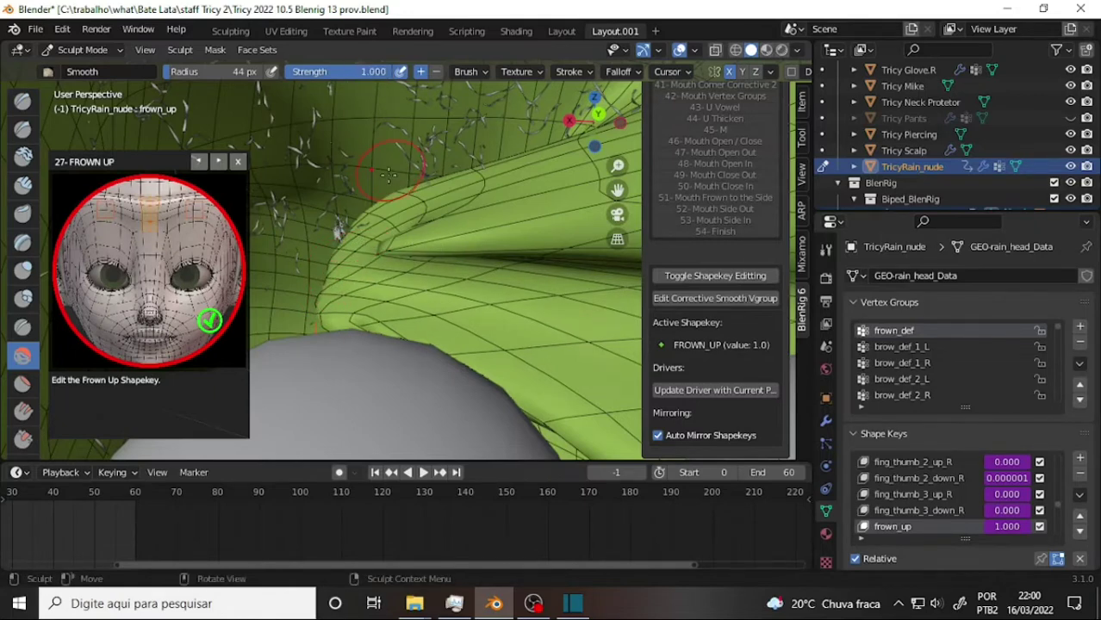
{"action": "left_click_drag", "start_coordinate": [387, 218], "coordinate": [451, 218]}
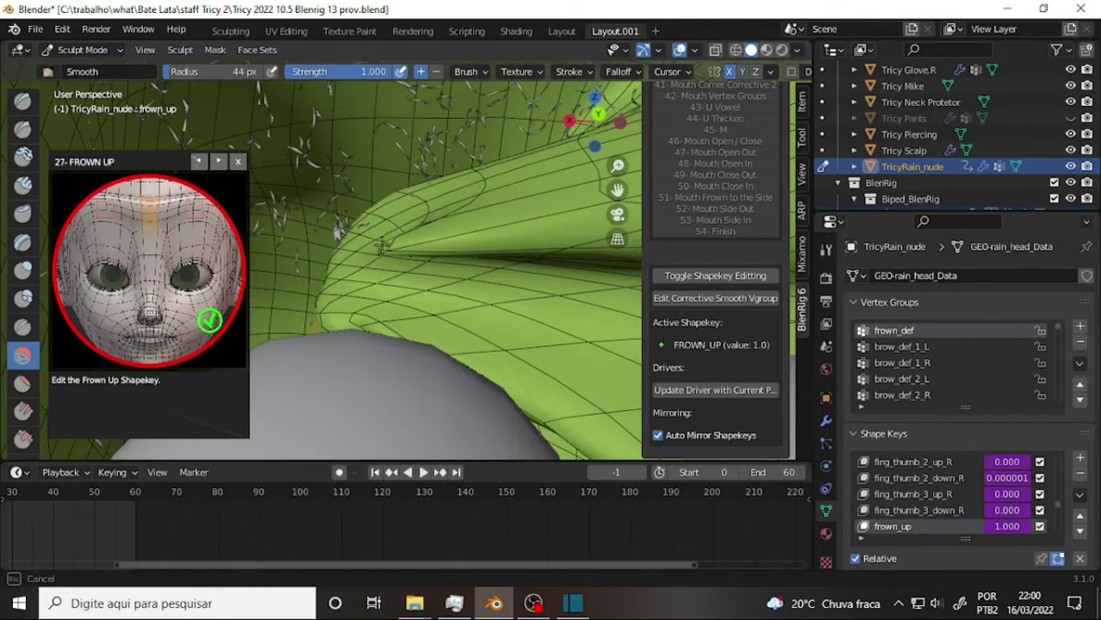
{"action": "left_click_drag", "start_coordinate": [382, 247], "coordinate": [459, 243]}
Widen the brush radius to 95 px and keep smoothing the eyelid fold.
{"action": "left_click_drag", "start_coordinate": [558, 242], "coordinate": [558, 243]}
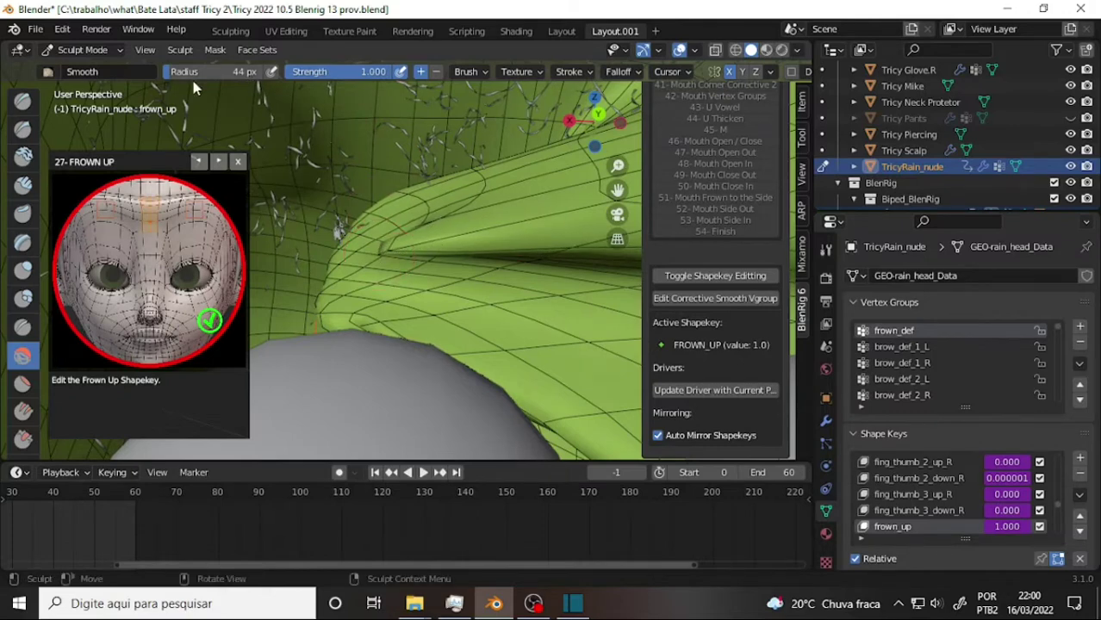
{"action": "left_click_drag", "start_coordinate": [181, 71], "coordinate": [256, 72]}
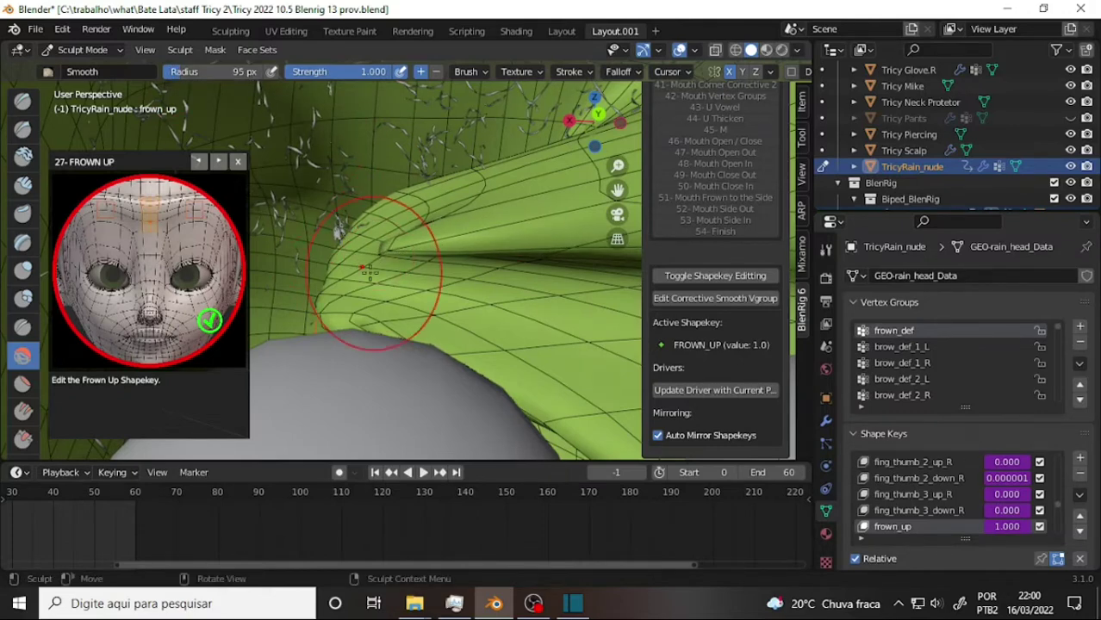
{"action": "left_click_drag", "start_coordinate": [398, 272], "coordinate": [469, 243]}
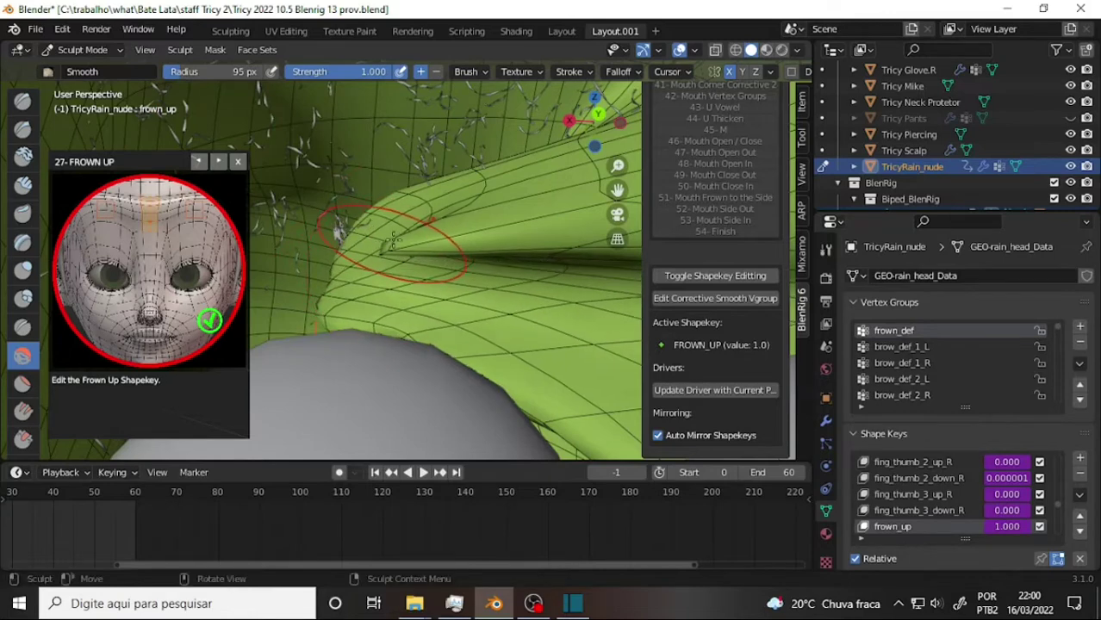
{"action": "left_click_drag", "start_coordinate": [464, 212], "coordinate": [462, 210]}
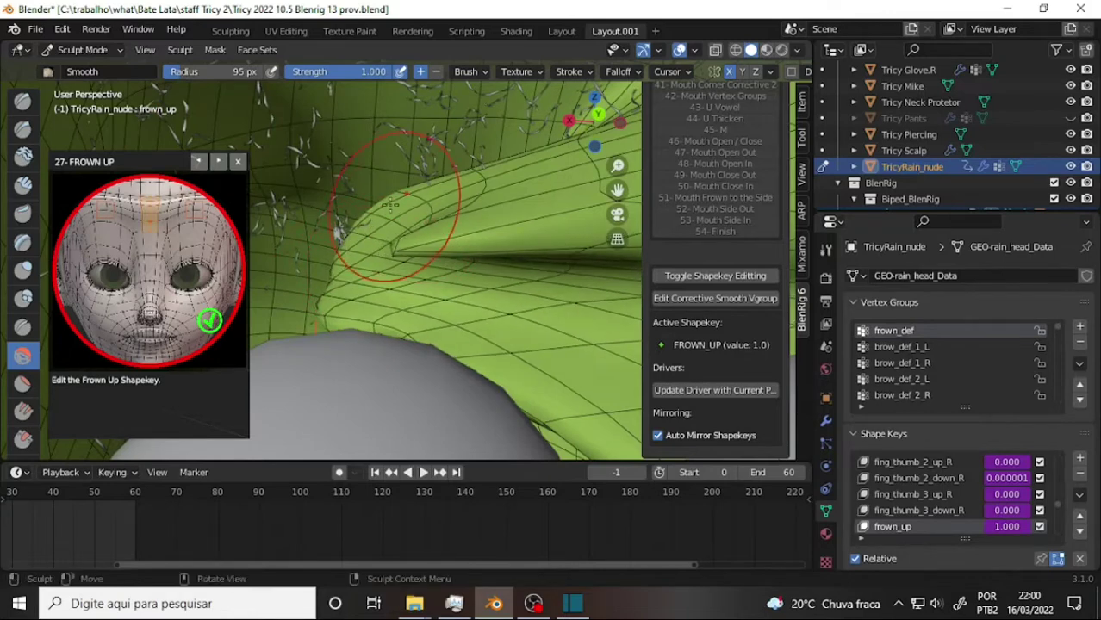
{"action": "mouse_move", "coordinate": [393, 215]}
{"action": "left_mouse_down"}
{"action": "mouse_move", "coordinate": [385, 300]}
{"action": "mouse_move", "coordinate": [383, 245]}
{"action": "mouse_move", "coordinate": [431, 253]}
{"action": "left_mouse_up"}
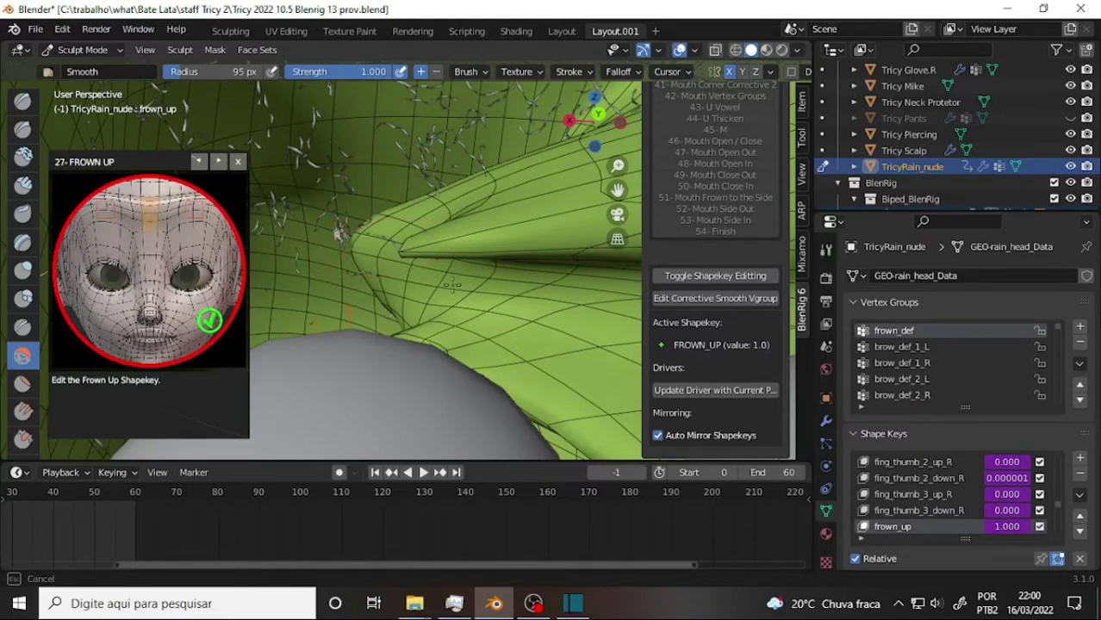
{"action": "mouse_move", "coordinate": [472, 217]}
{"action": "middle_mouse_down"}
{"action": "mouse_move", "coordinate": [455, 259]}
{"action": "mouse_move", "coordinate": [455, 216]}
{"action": "mouse_move", "coordinate": [579, 270]}
{"action": "mouse_move", "coordinate": [401, 237]}
{"action": "middle_mouse_up"}
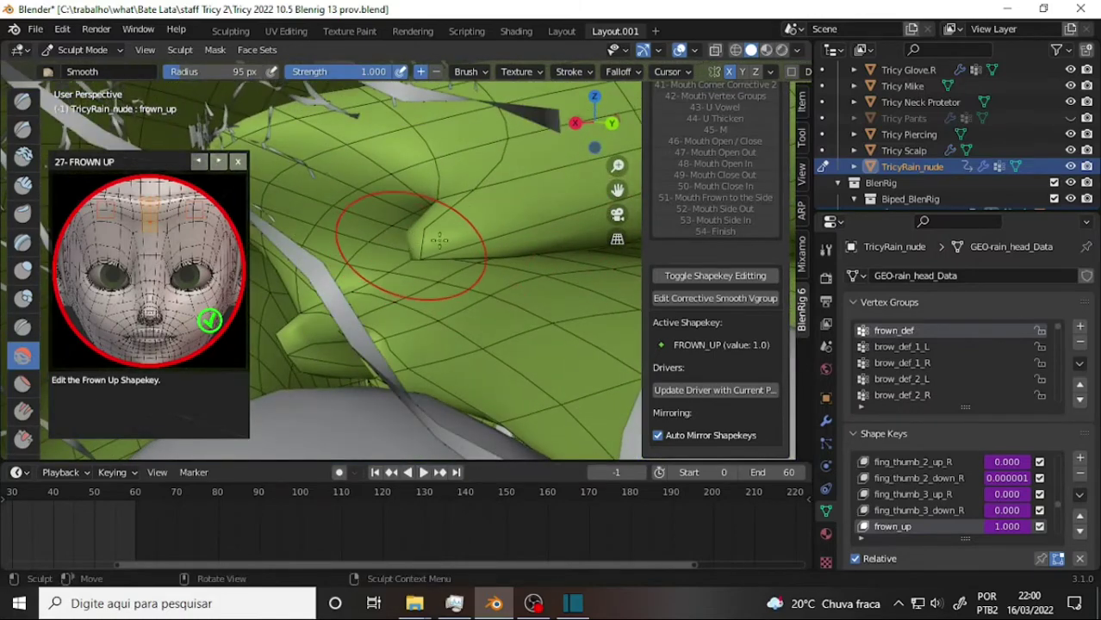
Smooth the fold's upper edge from a new angle, undoing the unwanted lip stroke.
{"action": "mouse_move", "coordinate": [308, 393]}
{"action": "middle_mouse_down"}
{"action": "mouse_move", "coordinate": [386, 342]}
{"action": "mouse_move", "coordinate": [359, 313]}
{"action": "mouse_move", "coordinate": [417, 300]}
{"action": "middle_mouse_up"}
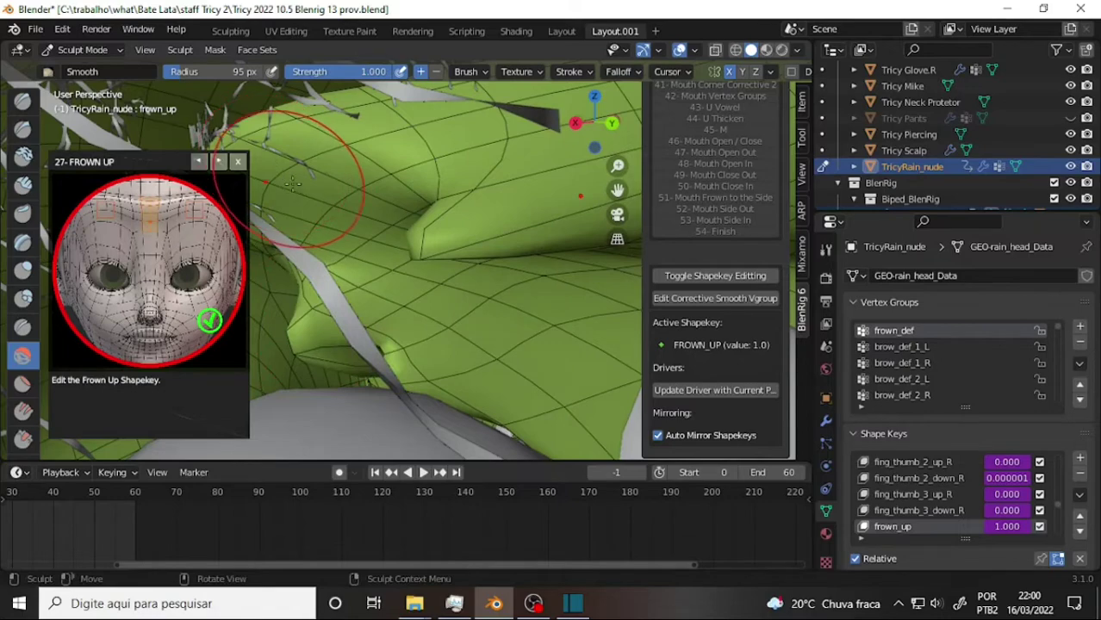
{"action": "mouse_move", "coordinate": [390, 252]}
{"action": "middle_mouse_down"}
{"action": "mouse_move", "coordinate": [432, 181]}
{"action": "mouse_move", "coordinate": [424, 148]}
{"action": "mouse_move", "coordinate": [355, 205]}
{"action": "mouse_move", "coordinate": [374, 186]}
{"action": "mouse_move", "coordinate": [357, 169]}
{"action": "middle_mouse_up"}
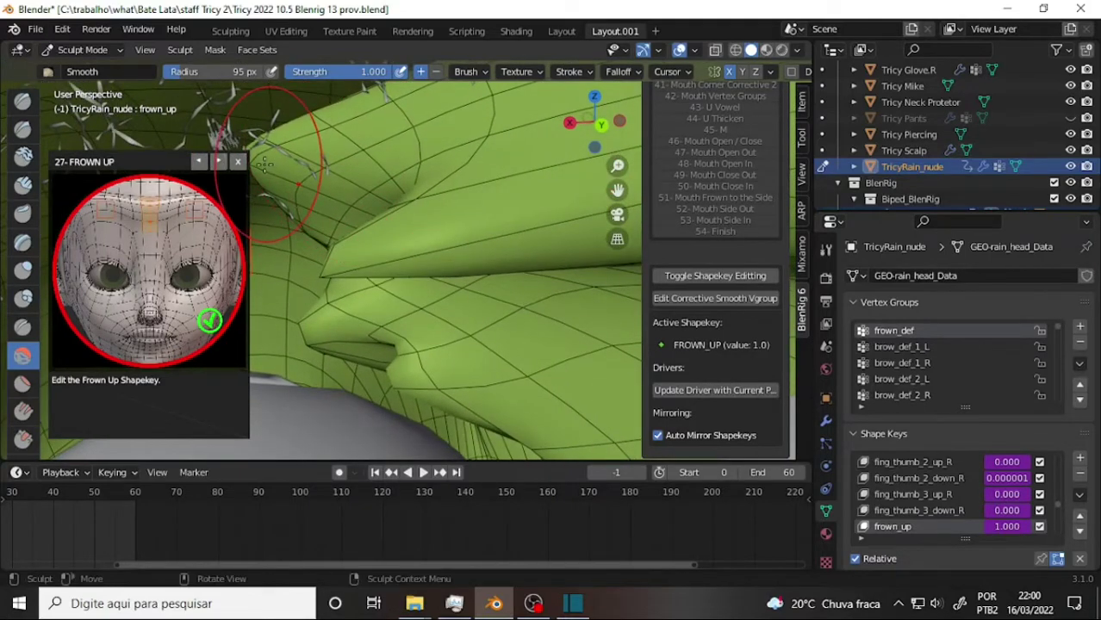
{"action": "middle_click_drag", "start_coordinate": [281, 169], "coordinate": [372, 161]}
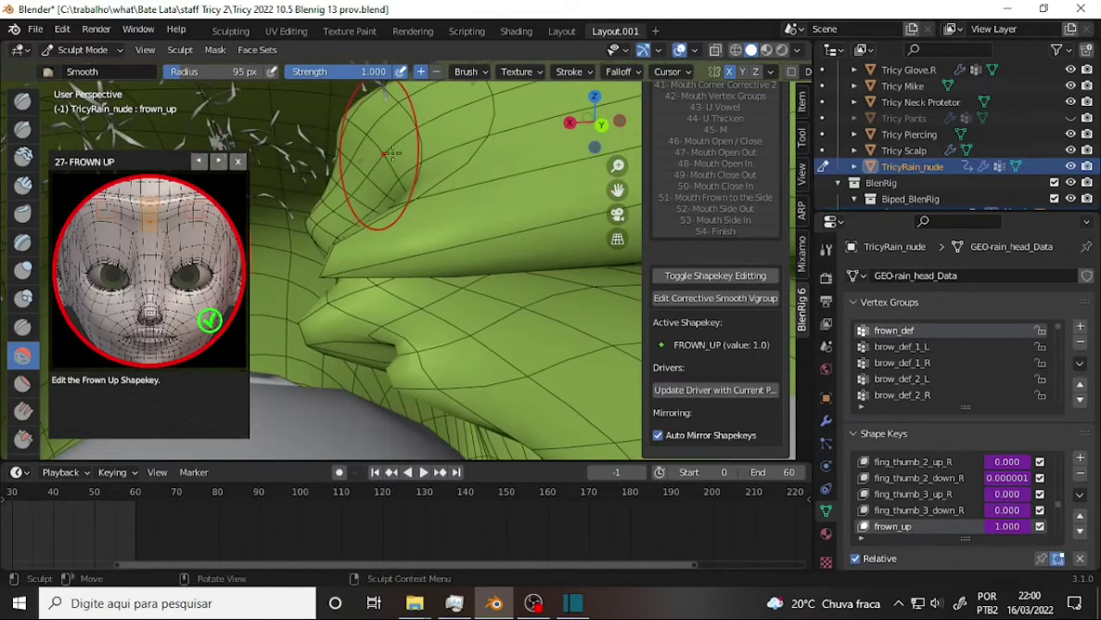
{"action": "mouse_move", "coordinate": [372, 160]}
{"action": "left_mouse_down"}
{"action": "mouse_move", "coordinate": [343, 243]}
{"action": "mouse_move", "coordinate": [406, 253]}
{"action": "left_mouse_up"}
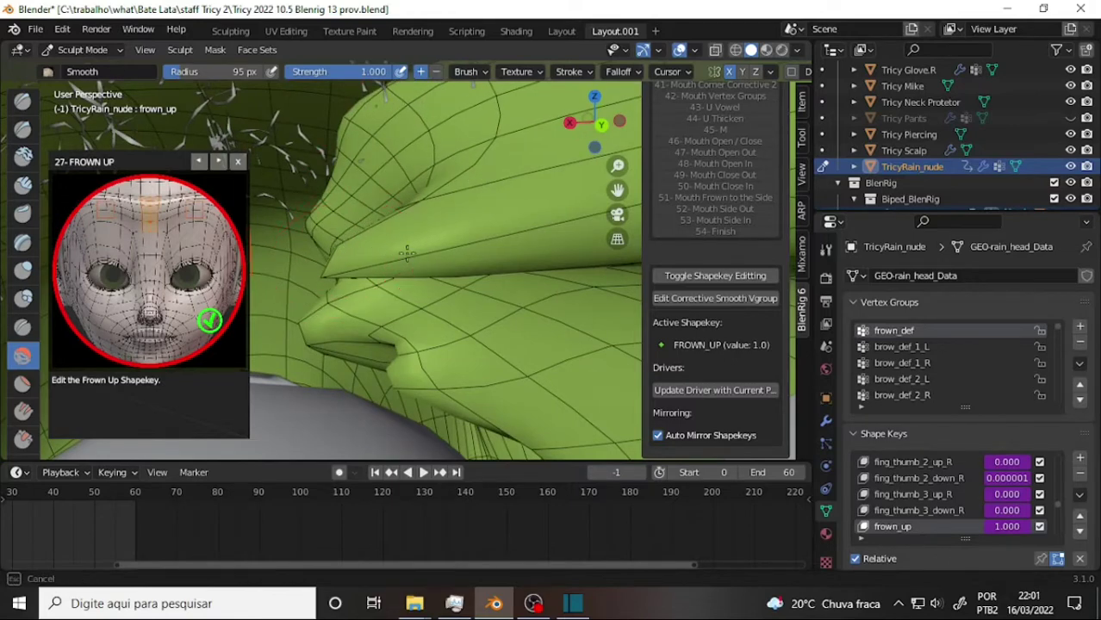
{"action": "left_click_drag", "start_coordinate": [372, 215], "coordinate": [345, 216]}
{"action": "key", "text": "ctrl+z"}
{"action": "key", "text": "ctrl+z"}
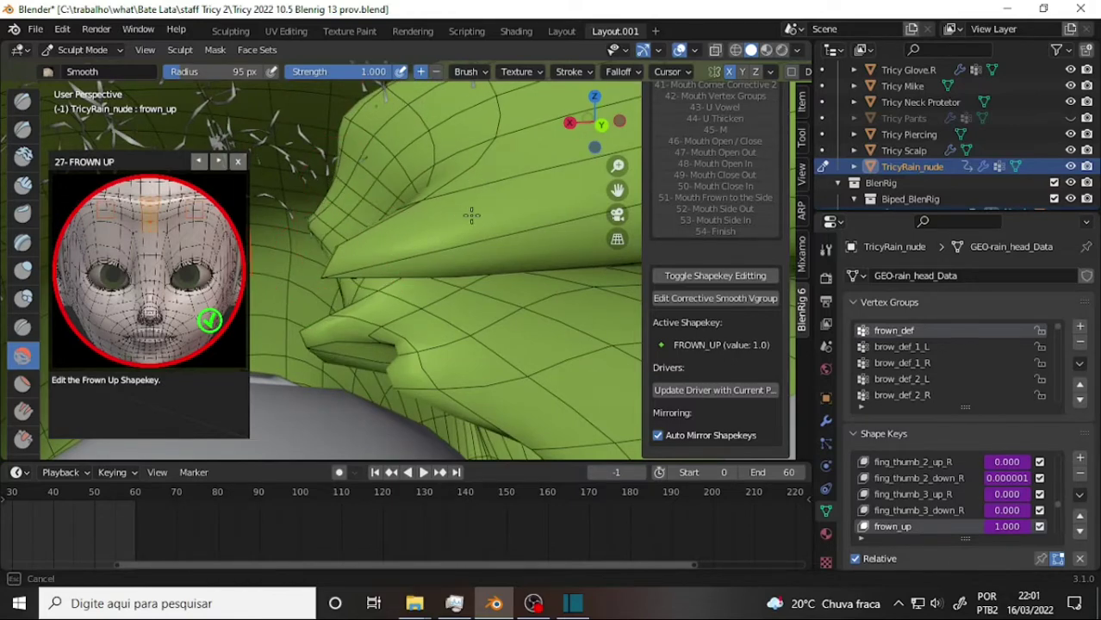
Smooth the brow surface and lower lip edge, ending on a front view.
{"action": "mouse_move", "coordinate": [421, 141]}
{"action": "left_mouse_down"}
{"action": "mouse_move", "coordinate": [388, 108]}
{"action": "mouse_move", "coordinate": [414, 153]}
{"action": "mouse_move", "coordinate": [448, 162]}
{"action": "left_mouse_up"}
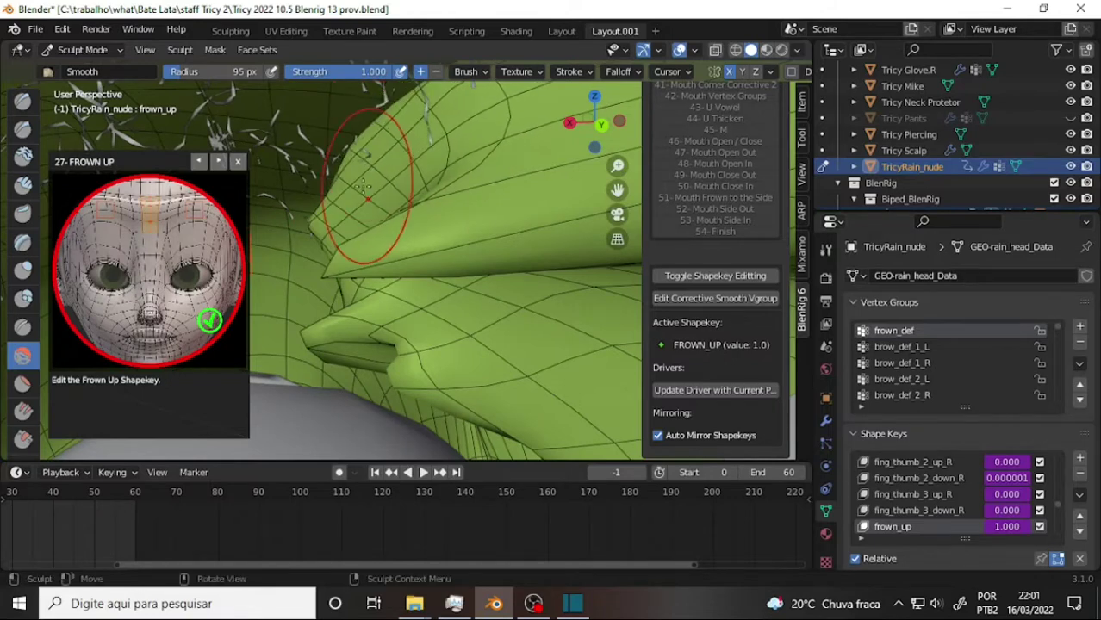
{"action": "left_click_drag", "start_coordinate": [391, 189], "coordinate": [483, 185]}
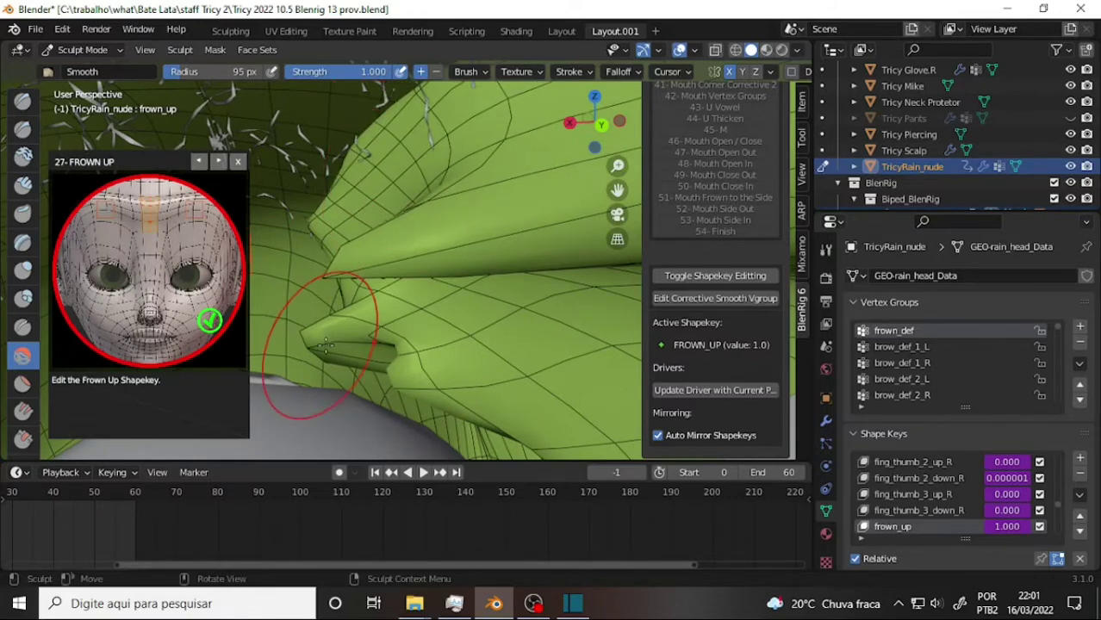
{"action": "mouse_move", "coordinate": [332, 339]}
{"action": "left_mouse_down"}
{"action": "mouse_move", "coordinate": [469, 335]}
{"action": "mouse_move", "coordinate": [442, 353]}
{"action": "left_mouse_up"}
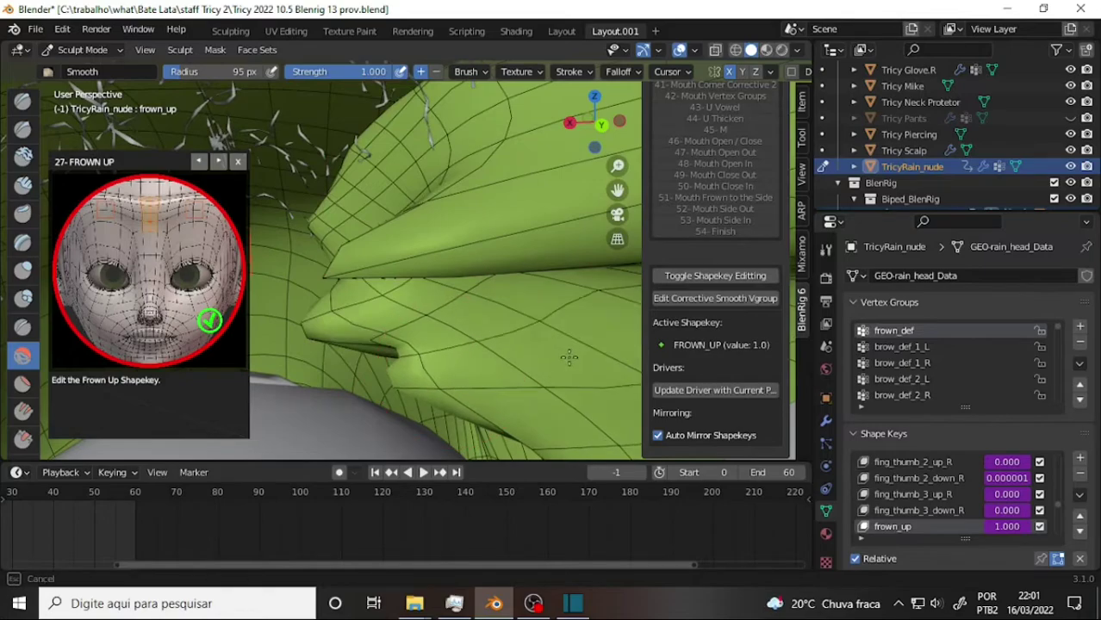
{"action": "mouse_move", "coordinate": [437, 233]}
{"action": "middle_mouse_down"}
{"action": "mouse_move", "coordinate": [652, 232]}
{"action": "mouse_move", "coordinate": [534, 211]}
{"action": "middle_mouse_up"}
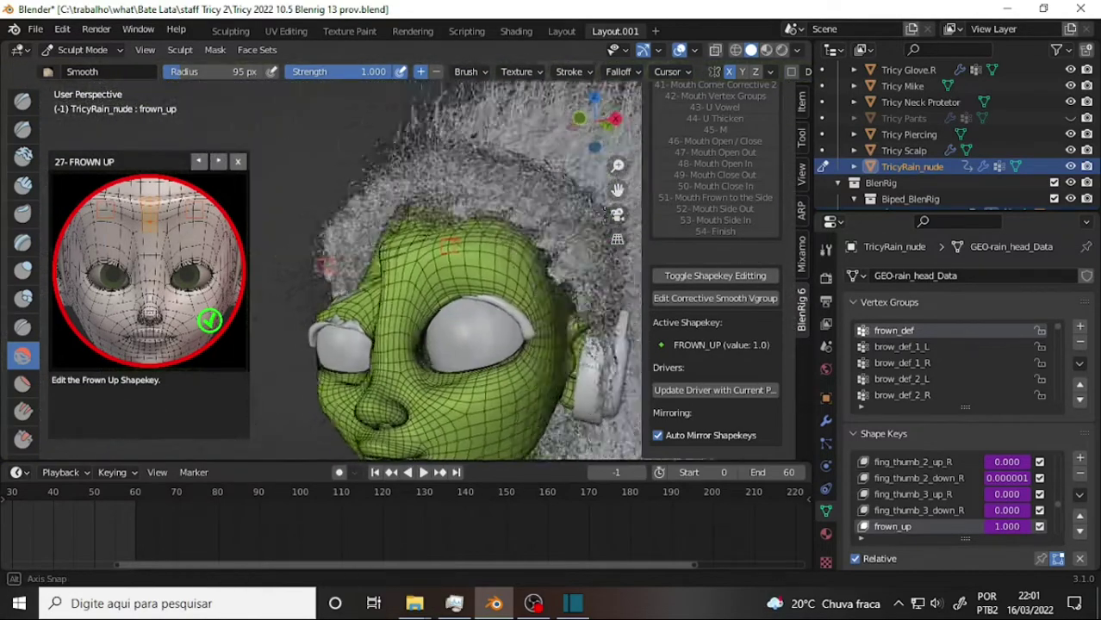
Zoom in and smooth out the crease on the forehead.
{"action": "mouse_move", "coordinate": [534, 210]}
{"action": "middle_mouse_down"}
{"action": "mouse_move", "coordinate": [495, 212]}
{"action": "mouse_move", "coordinate": [538, 234]}
{"action": "mouse_move", "coordinate": [527, 246]}
{"action": "middle_mouse_up"}
{"action": "scroll", "coordinate": [485, 231], "scroll_direction": "up", "scroll_amount": 4}
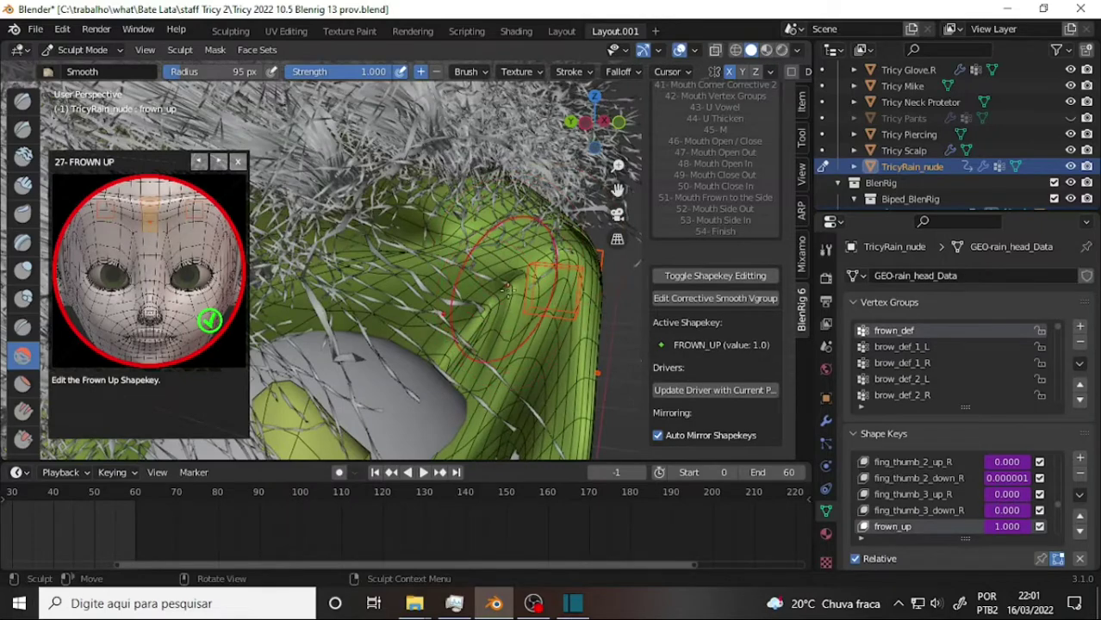
{"action": "left_click_drag", "start_coordinate": [508, 290], "coordinate": [437, 260]}
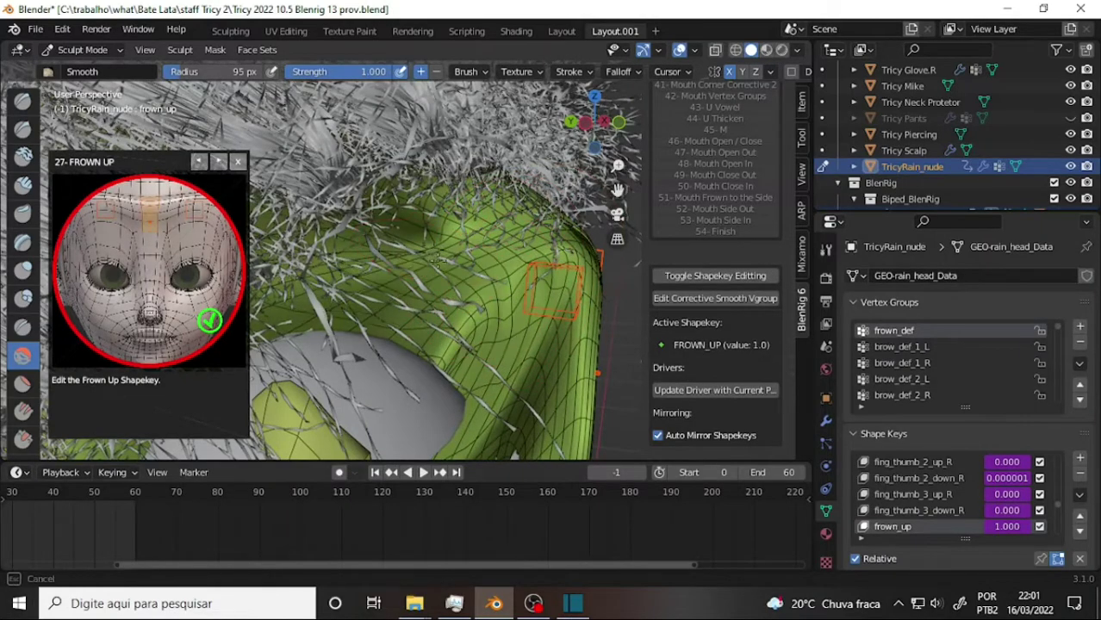
{"action": "left_click_drag", "start_coordinate": [441, 295], "coordinate": [424, 276]}
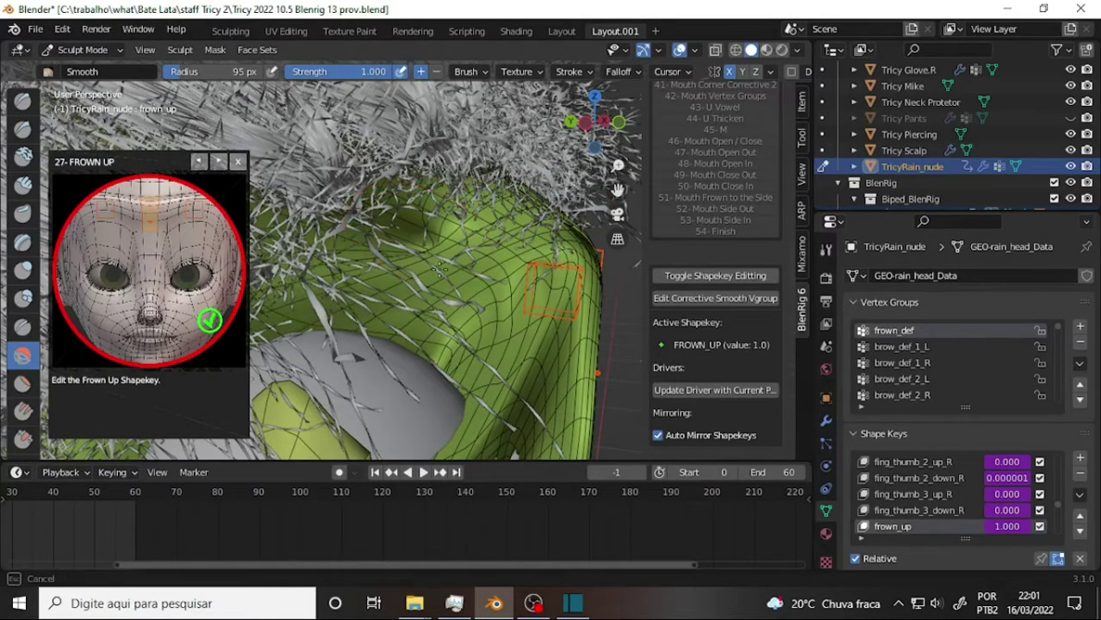
Smooth the cheek crease and the remaining crease along the brow fold.
{"action": "middle_click_drag", "start_coordinate": [424, 276], "coordinate": [435, 265]}
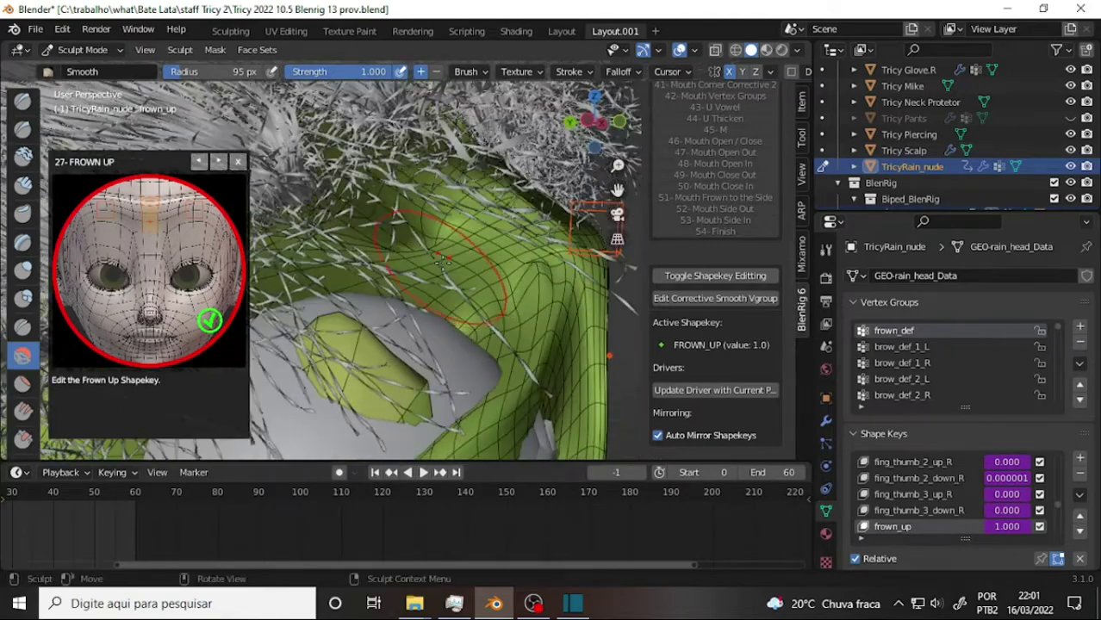
{"action": "scroll", "coordinate": [440, 259], "scroll_direction": "up", "scroll_amount": 3}
{"action": "left_click_drag", "start_coordinate": [407, 209], "coordinate": [430, 249]}
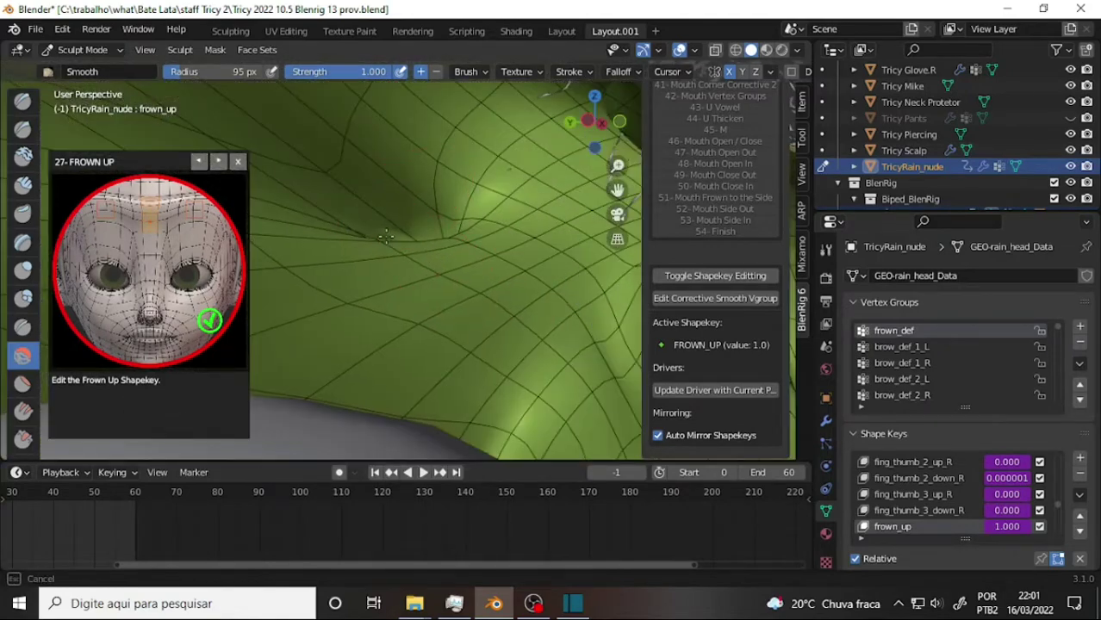
{"action": "middle_click_drag", "start_coordinate": [385, 236], "coordinate": [401, 243]}
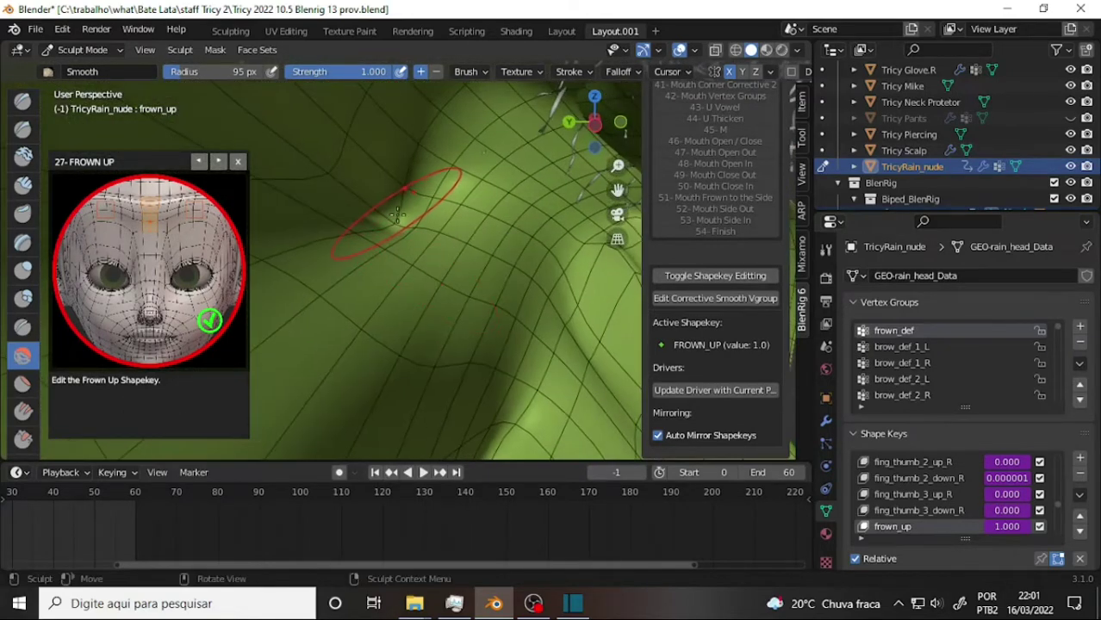
{"action": "mouse_move", "coordinate": [398, 215]}
{"action": "left_mouse_down"}
{"action": "mouse_move", "coordinate": [400, 251]}
{"action": "mouse_move", "coordinate": [409, 246]}
{"action": "left_mouse_up"}
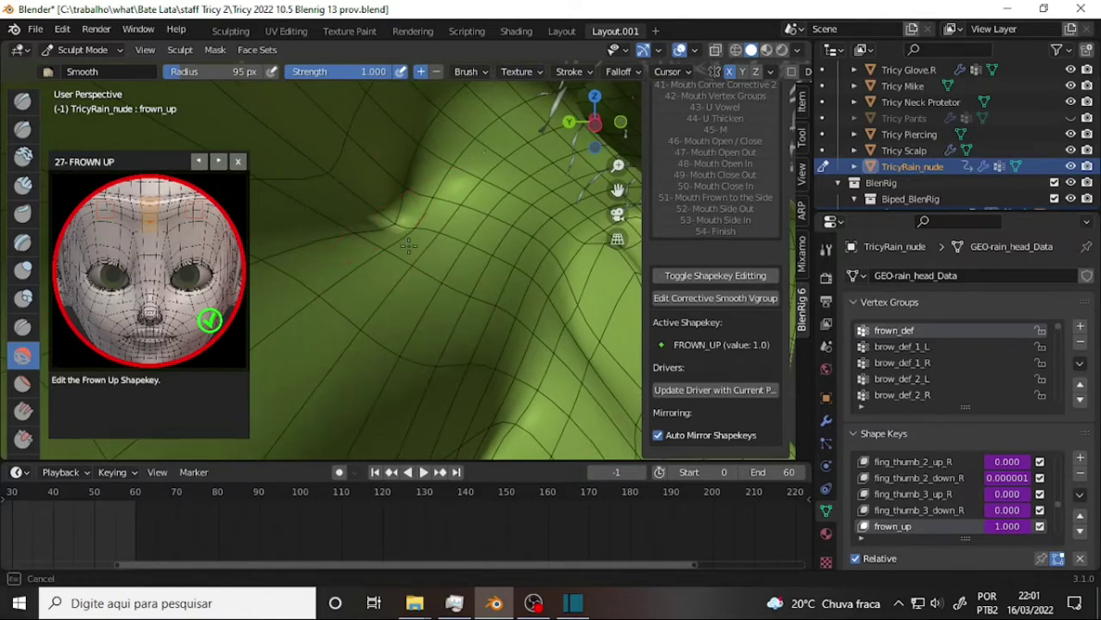
{"action": "mouse_move", "coordinate": [459, 334]}
{"action": "left_mouse_down"}
{"action": "mouse_move", "coordinate": [426, 218]}
{"action": "mouse_move", "coordinate": [393, 186]}
{"action": "mouse_move", "coordinate": [383, 211]}
{"action": "mouse_move", "coordinate": [405, 194]}
{"action": "left_mouse_up"}
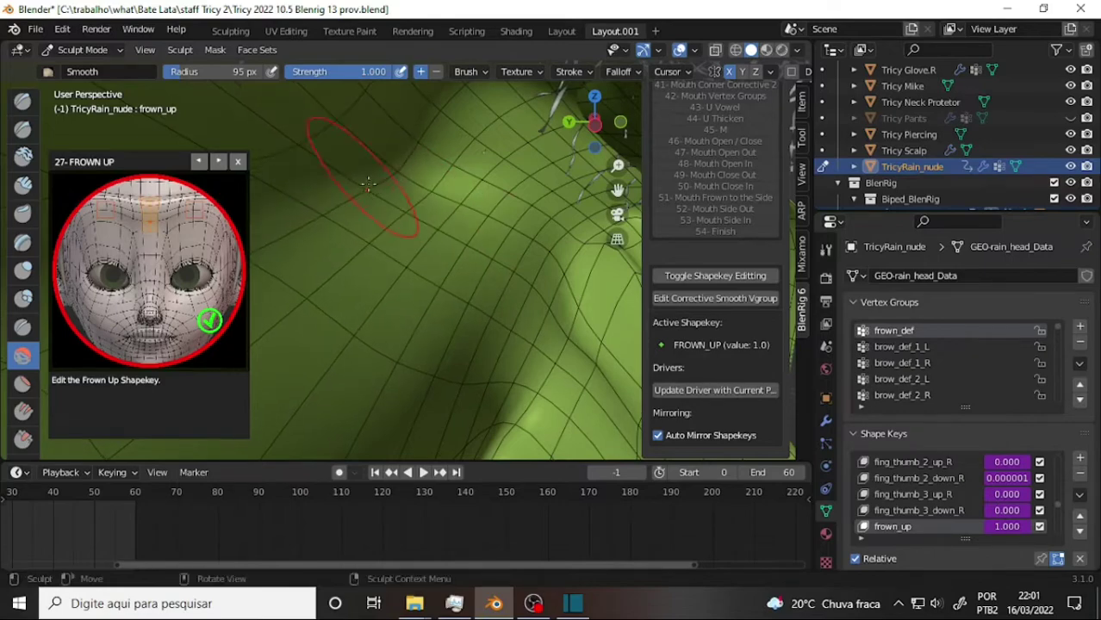
{"action": "mouse_move", "coordinate": [332, 147]}
{"action": "left_mouse_down"}
{"action": "mouse_move", "coordinate": [413, 261]}
{"action": "mouse_move", "coordinate": [443, 234]}
{"action": "left_mouse_up"}
Zoom out and smooth the brow and forehead with a 71 px brush.
{"action": "scroll", "coordinate": [444, 228], "scroll_direction": "down", "scroll_amount": 2}
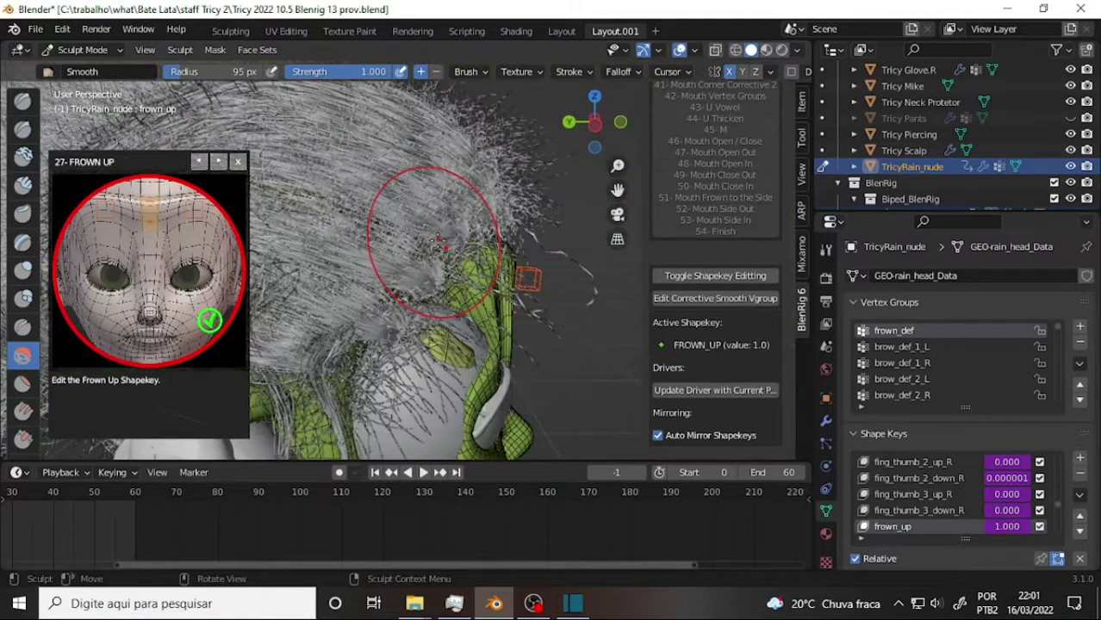
{"action": "scroll", "coordinate": [457, 226], "scroll_direction": "down", "scroll_amount": 2}
{"action": "scroll", "coordinate": [474, 222], "scroll_direction": "down", "scroll_amount": 1}
{"action": "mouse_move", "coordinate": [476, 221]}
{"action": "middle_mouse_down"}
{"action": "mouse_move", "coordinate": [397, 195]}
{"action": "mouse_move", "coordinate": [422, 188]}
{"action": "middle_mouse_up"}
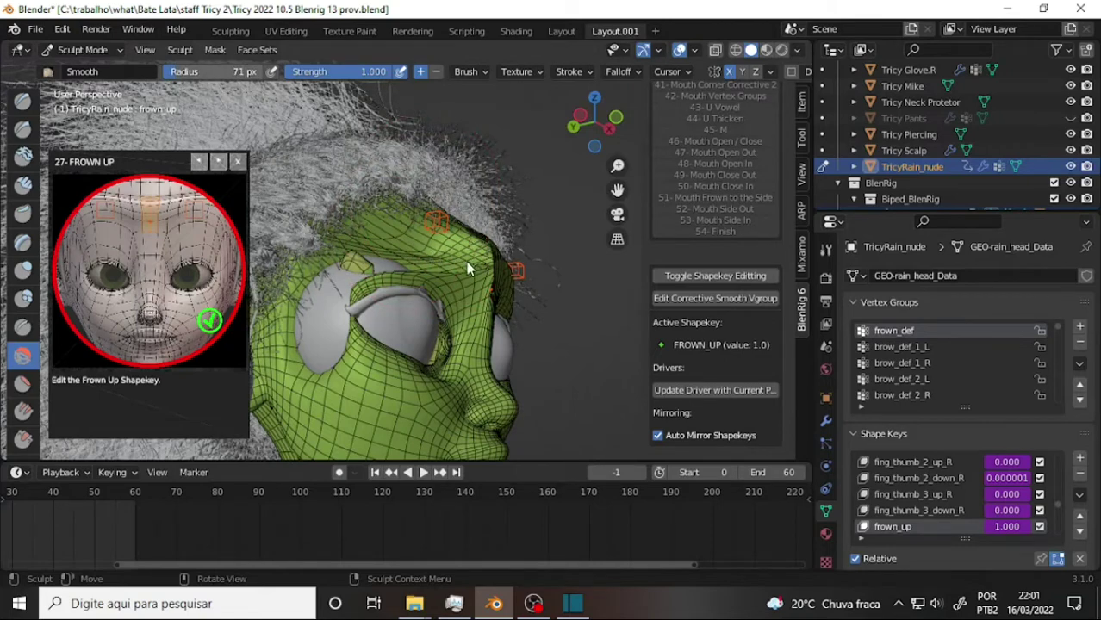
{"action": "mouse_move", "coordinate": [405, 241]}
{"action": "left_mouse_down"}
{"action": "mouse_move", "coordinate": [450, 287]}
{"action": "mouse_move", "coordinate": [377, 260]}
{"action": "mouse_move", "coordinate": [393, 283]}
{"action": "left_mouse_up"}
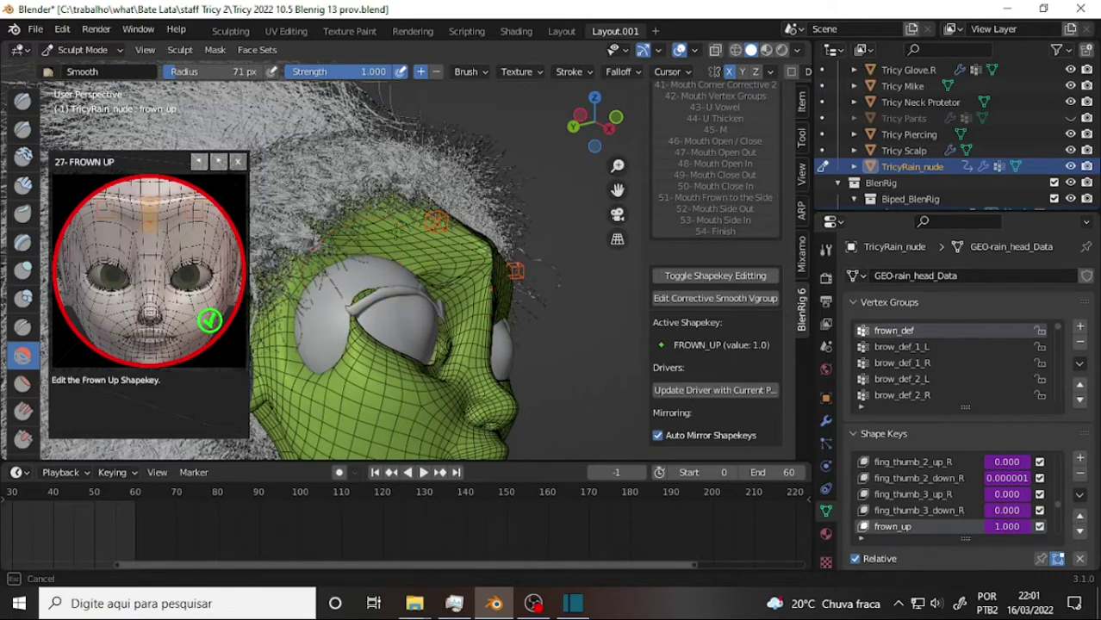
{"action": "mouse_move", "coordinate": [396, 230]}
{"action": "left_mouse_down"}
{"action": "mouse_move", "coordinate": [380, 236]}
{"action": "mouse_move", "coordinate": [441, 249]}
{"action": "mouse_move", "coordinate": [338, 243]}
{"action": "mouse_move", "coordinate": [311, 283]}
{"action": "mouse_move", "coordinate": [351, 311]}
{"action": "left_mouse_up"}
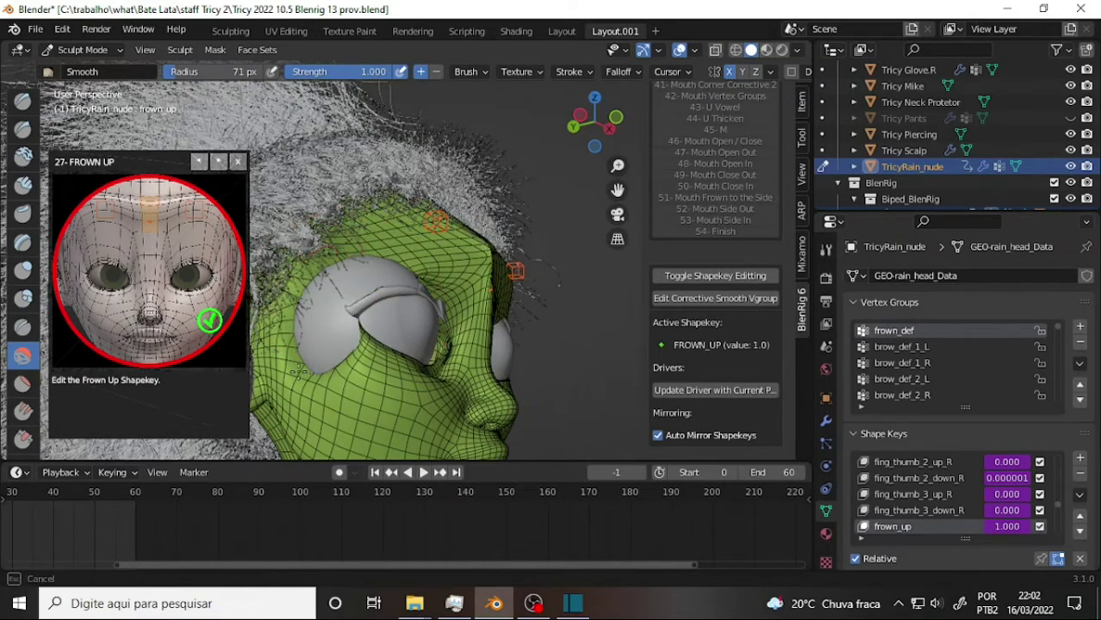
{"action": "left_click_drag", "start_coordinate": [297, 370], "coordinate": [344, 345]}
Smooth the brow toward the left side and the upper head under the hair.
{"action": "mouse_move", "coordinate": [285, 293]}
{"action": "middle_mouse_down"}
{"action": "mouse_move", "coordinate": [255, 330]}
{"action": "mouse_move", "coordinate": [274, 334]}
{"action": "middle_mouse_up"}
{"action": "mouse_move", "coordinate": [431, 222]}
{"action": "left_mouse_down"}
{"action": "mouse_move", "coordinate": [421, 260]}
{"action": "mouse_move", "coordinate": [465, 211]}
{"action": "mouse_move", "coordinate": [404, 245]}
{"action": "mouse_move", "coordinate": [455, 221]}
{"action": "mouse_move", "coordinate": [447, 253]}
{"action": "left_mouse_up"}
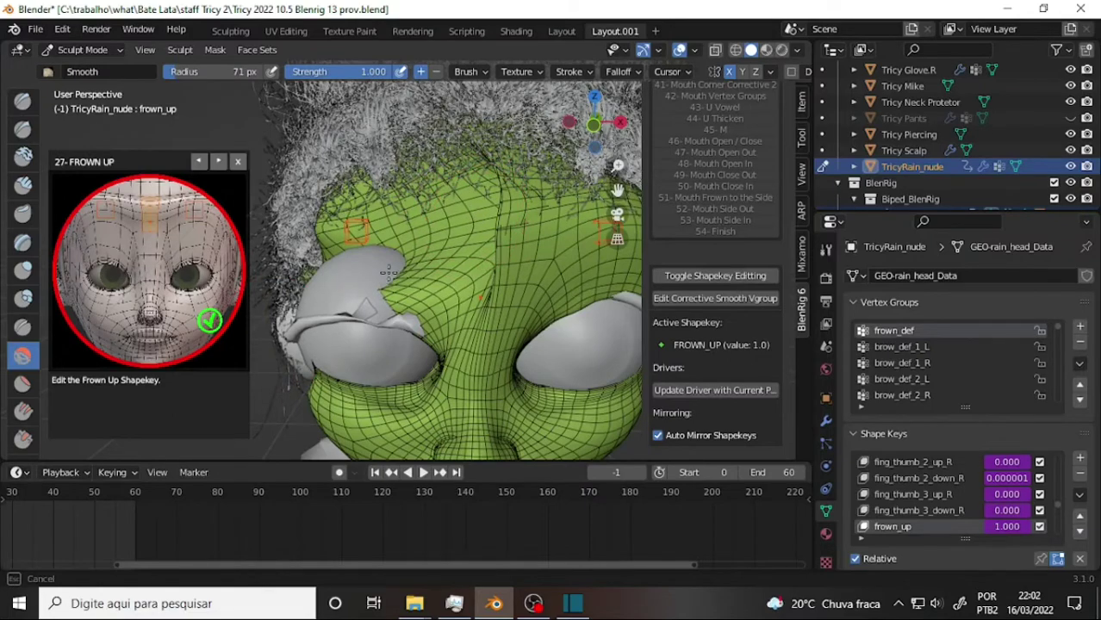
{"action": "mouse_move", "coordinate": [389, 272]}
{"action": "left_mouse_down"}
{"action": "mouse_move", "coordinate": [472, 206]}
{"action": "mouse_move", "coordinate": [389, 257]}
{"action": "left_mouse_up"}
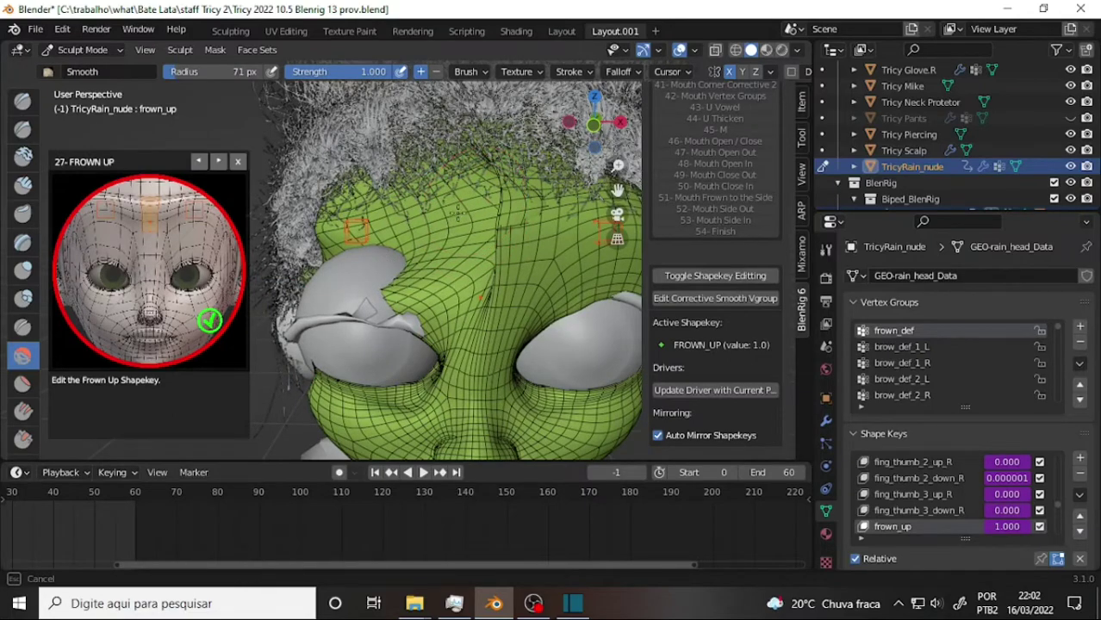
{"action": "mouse_move", "coordinate": [458, 212]}
{"action": "left_mouse_down"}
{"action": "mouse_move", "coordinate": [457, 191]}
{"action": "mouse_move", "coordinate": [381, 262]}
{"action": "left_mouse_up"}
{"action": "mouse_move", "coordinate": [420, 245]}
{"action": "middle_mouse_down"}
{"action": "mouse_move", "coordinate": [584, 200]}
{"action": "mouse_move", "coordinate": [564, 168]}
{"action": "middle_mouse_up"}
{"action": "left_click_drag", "start_coordinate": [491, 185], "coordinate": [529, 235]}
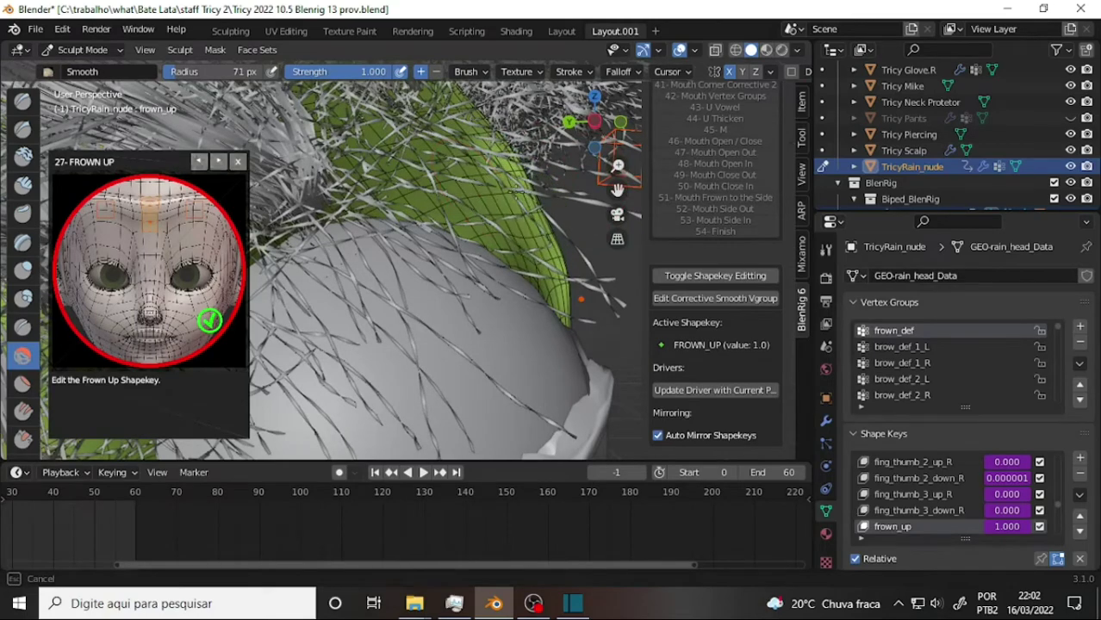
{"action": "middle_click_drag", "start_coordinate": [529, 235], "coordinate": [320, 217]}
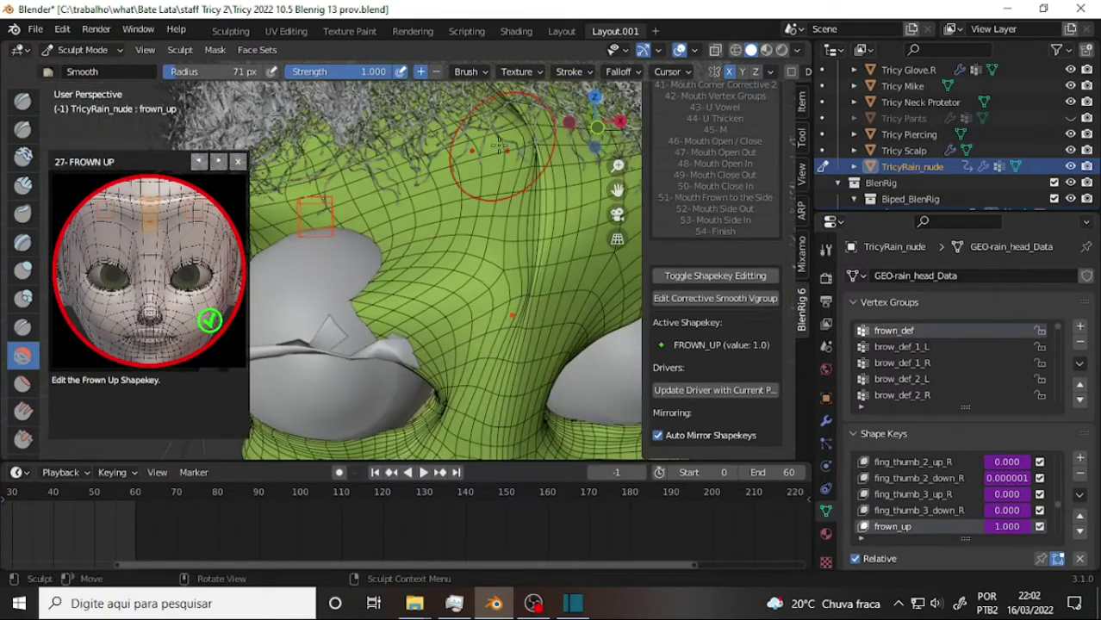
Smooth above the eye, the eyelid edge, forehead centre, temple, eye socket and cheek.
{"action": "mouse_move", "coordinate": [495, 134]}
{"action": "left_mouse_down"}
{"action": "mouse_move", "coordinate": [497, 297]}
{"action": "mouse_move", "coordinate": [463, 257]}
{"action": "mouse_move", "coordinate": [375, 274]}
{"action": "left_mouse_up"}
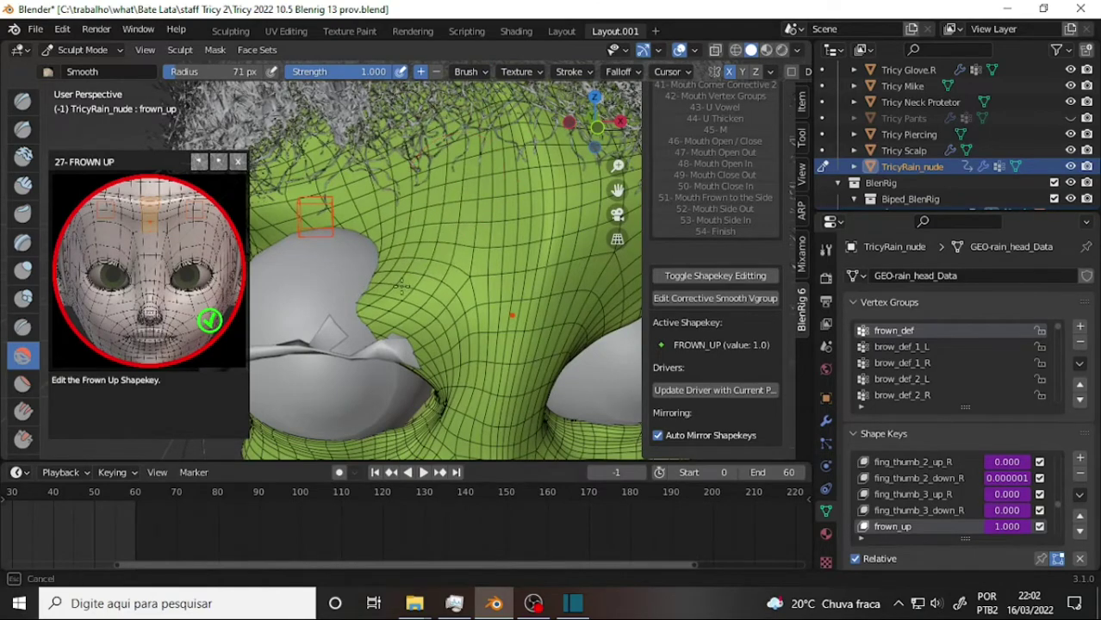
{"action": "left_click_drag", "start_coordinate": [373, 274], "coordinate": [400, 291]}
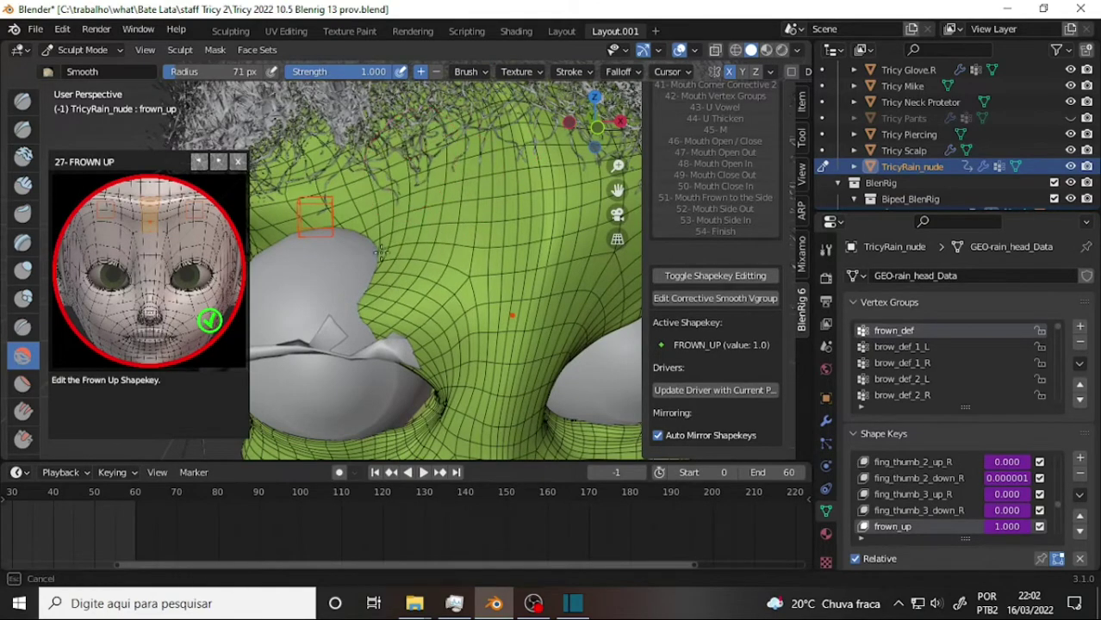
{"action": "scroll", "coordinate": [405, 242], "scroll_direction": "down", "scroll_amount": 5}
{"action": "mouse_move", "coordinate": [411, 170]}
{"action": "left_mouse_down"}
{"action": "mouse_move", "coordinate": [384, 224]}
{"action": "mouse_move", "coordinate": [322, 266]}
{"action": "left_mouse_up"}
{"action": "scroll", "coordinate": [401, 241], "scroll_direction": "up", "scroll_amount": 2}
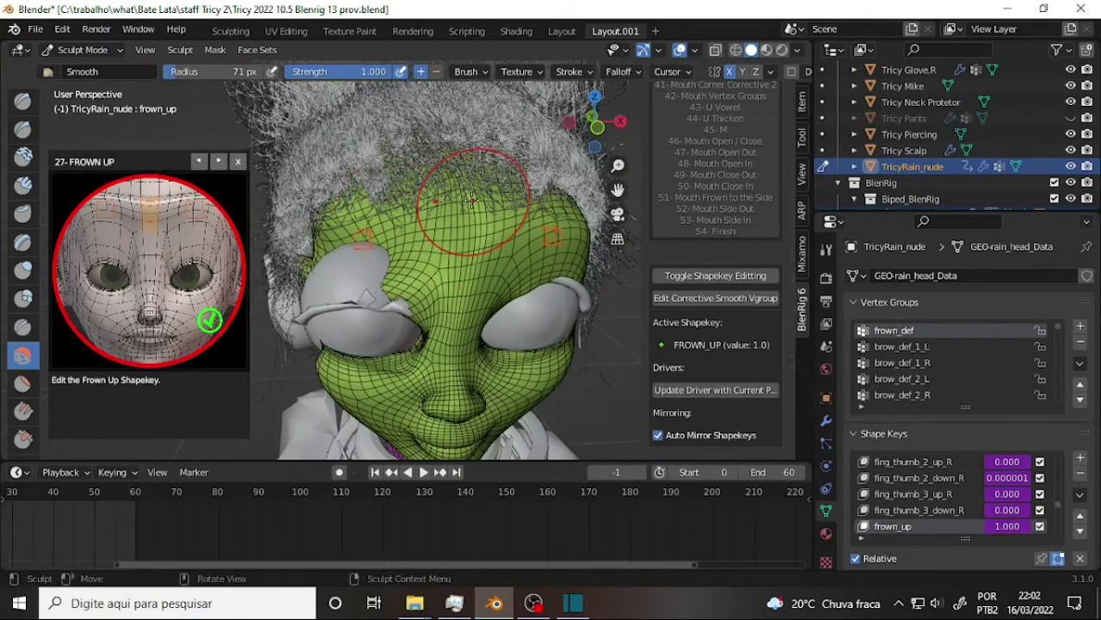
{"action": "left_click_drag", "start_coordinate": [459, 286], "coordinate": [405, 274]}
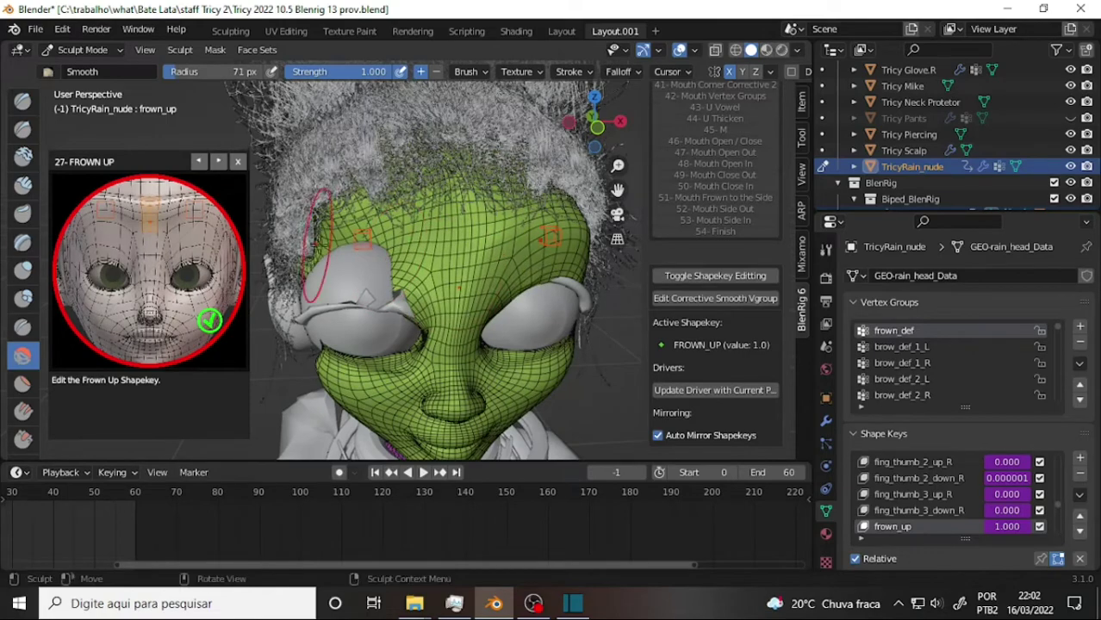
{"action": "mouse_move", "coordinate": [319, 241]}
{"action": "left_mouse_down"}
{"action": "mouse_move", "coordinate": [321, 215]}
{"action": "mouse_move", "coordinate": [372, 250]}
{"action": "mouse_move", "coordinate": [345, 293]}
{"action": "left_mouse_up"}
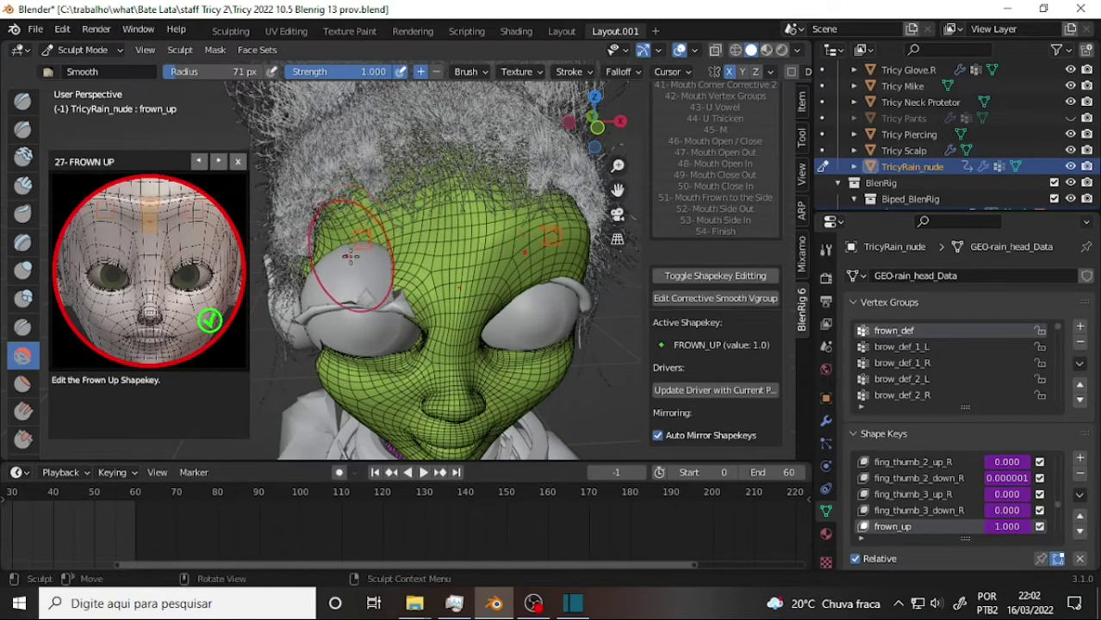
{"action": "middle_click_drag", "start_coordinate": [344, 293], "coordinate": [459, 274]}
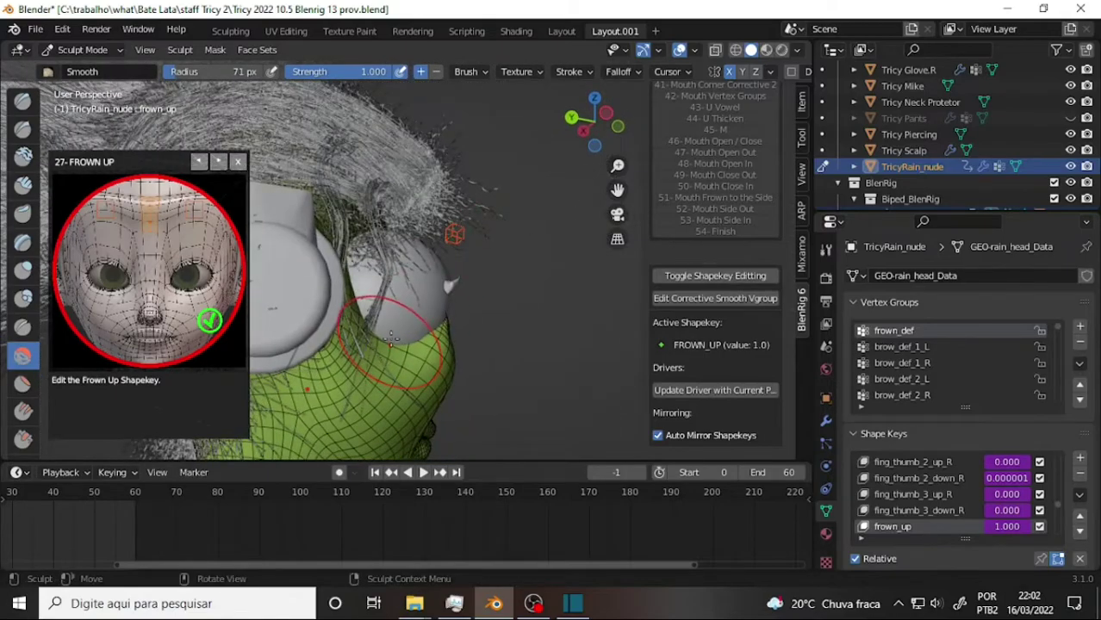
{"action": "left_click_drag", "start_coordinate": [391, 337], "coordinate": [420, 319]}
Turn off X-axis symmetry and smooth the brow around the left-hand eye from a three-quarter view.
{"action": "mouse_move", "coordinate": [446, 297]}
{"action": "middle_mouse_down"}
{"action": "mouse_move", "coordinate": [279, 271]}
{"action": "mouse_move", "coordinate": [269, 284]}
{"action": "middle_mouse_up"}
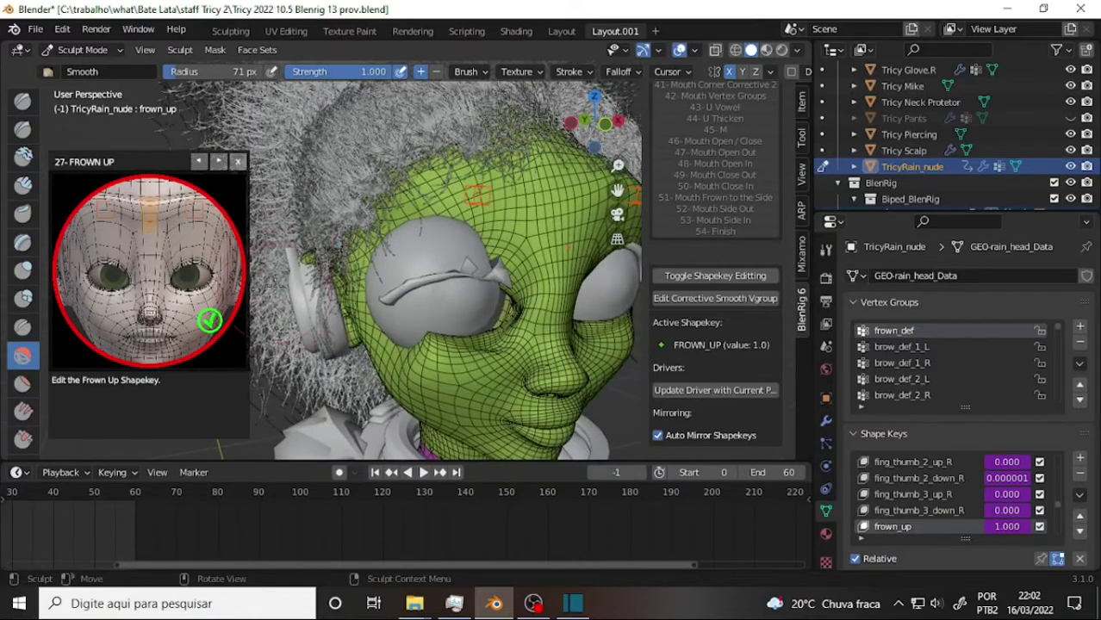
{"action": "left_click", "coordinate": [728, 72]}
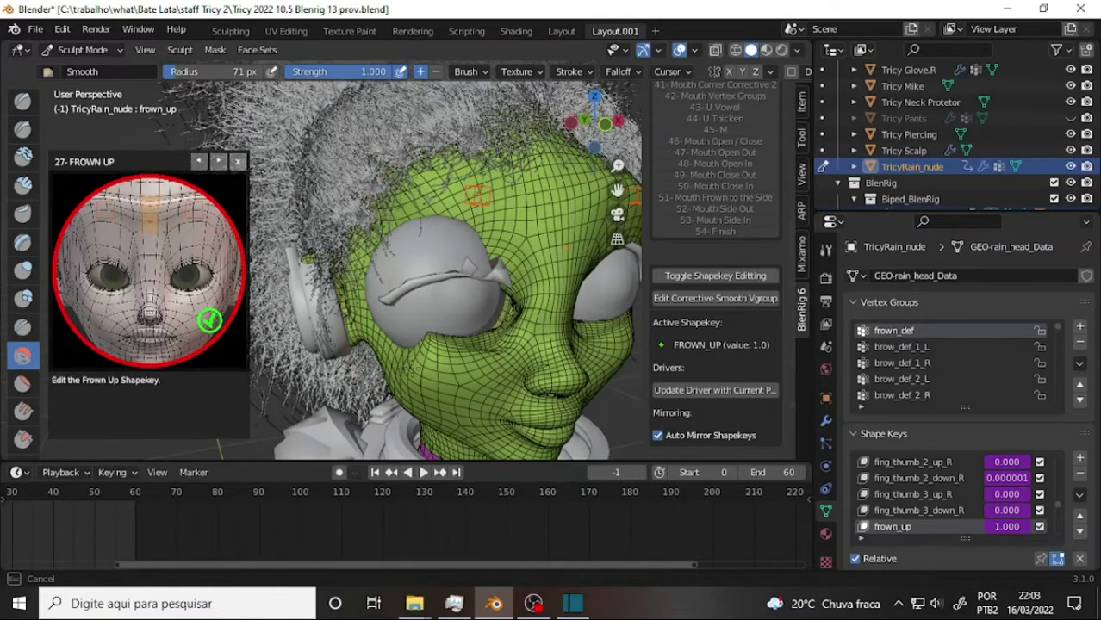
{"action": "mouse_move", "coordinate": [452, 200]}
{"action": "middle_mouse_down"}
{"action": "mouse_move", "coordinate": [328, 212]}
{"action": "mouse_move", "coordinate": [472, 230]}
{"action": "mouse_move", "coordinate": [422, 251]}
{"action": "middle_mouse_up"}
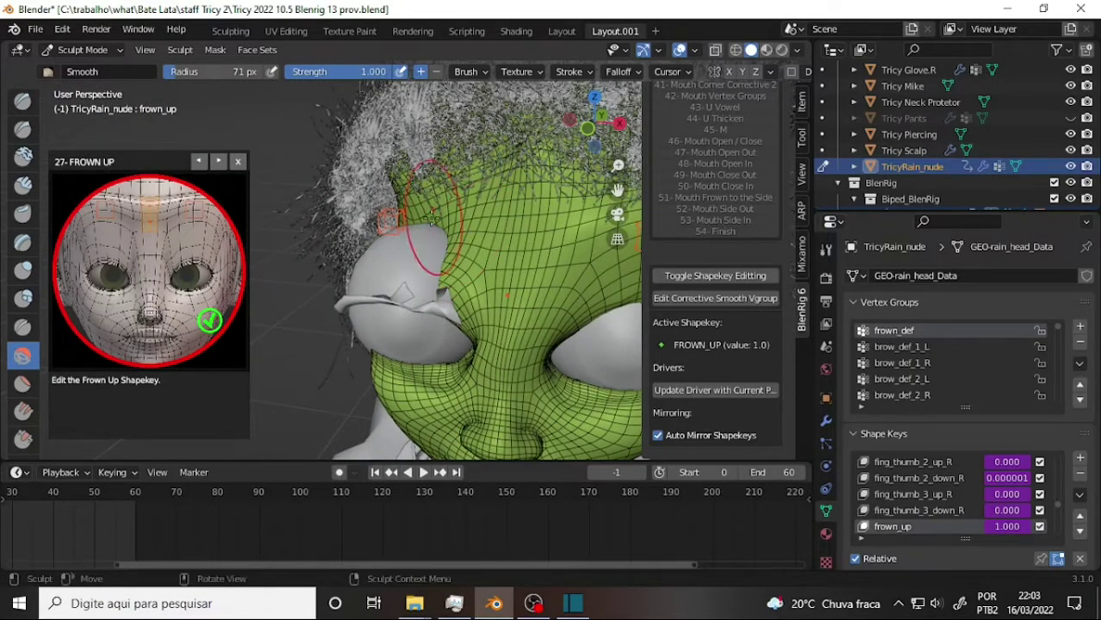
{"action": "mouse_move", "coordinate": [391, 223]}
{"action": "middle_mouse_down"}
{"action": "mouse_move", "coordinate": [462, 201]}
{"action": "mouse_move", "coordinate": [481, 222]}
{"action": "middle_mouse_up"}
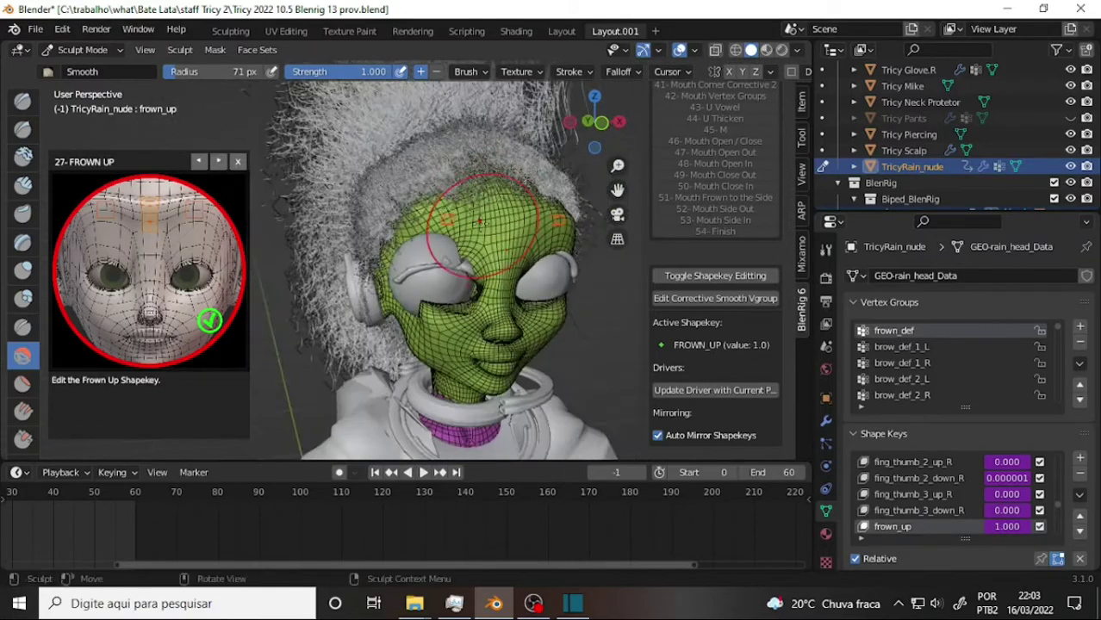
{"action": "left_click_drag", "start_coordinate": [434, 249], "coordinate": [401, 255]}
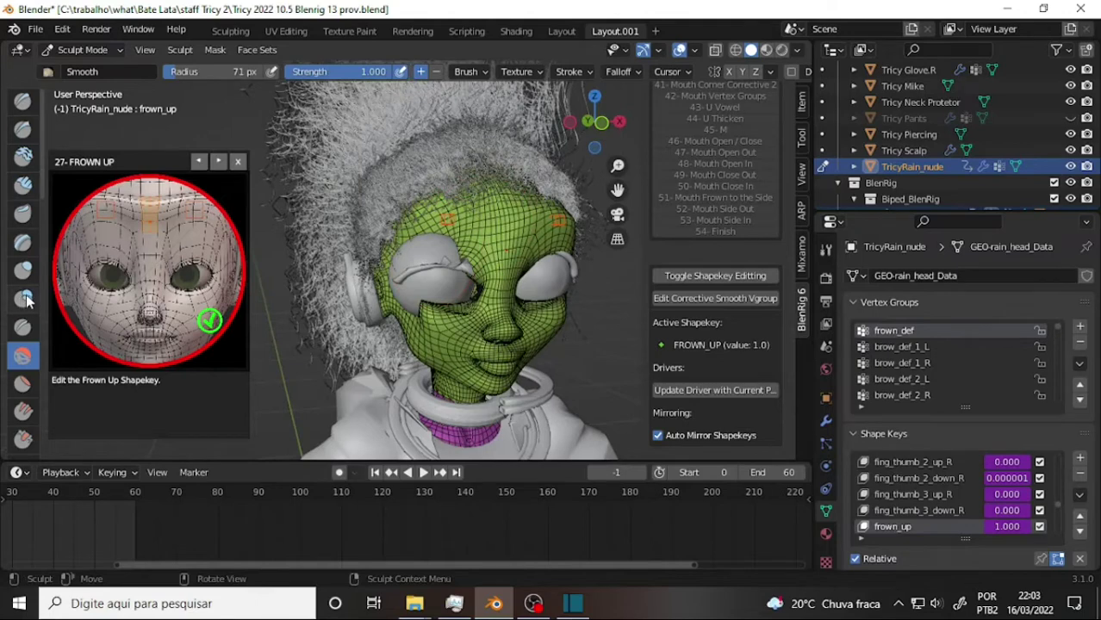
Reshape the left eye area with the Elastic Deform brush at 31 px, undoing one overstrong pull.
{"action": "scroll", "coordinate": [23, 330], "scroll_direction": "down", "scroll_amount": 3}
{"action": "scroll", "coordinate": [23, 329], "scroll_direction": "down", "scroll_amount": 3}
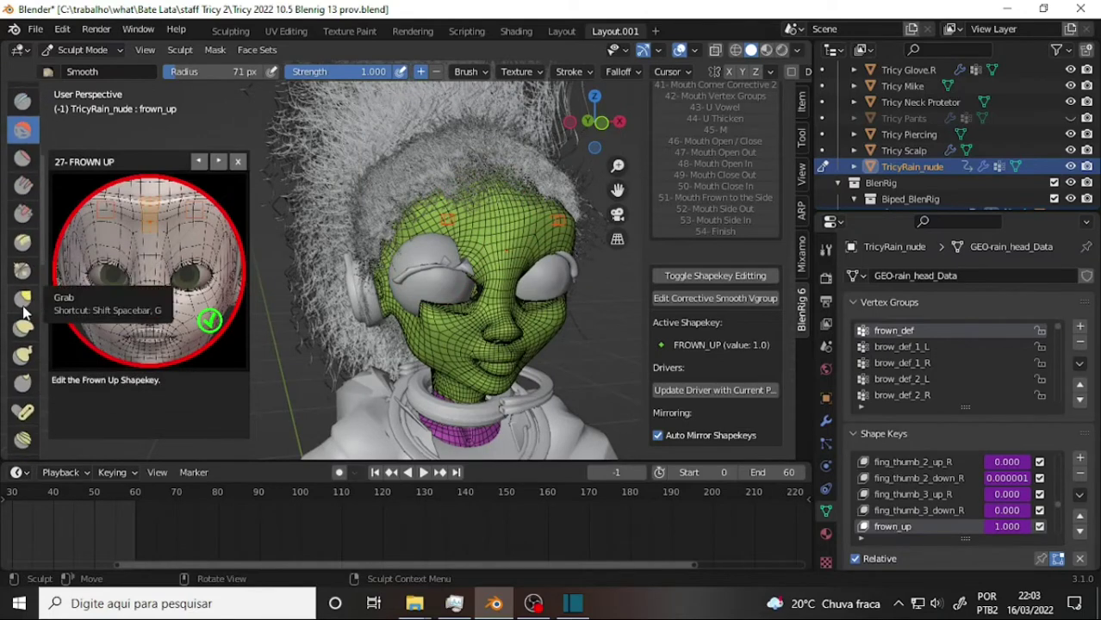
{"action": "left_click", "coordinate": [24, 330]}
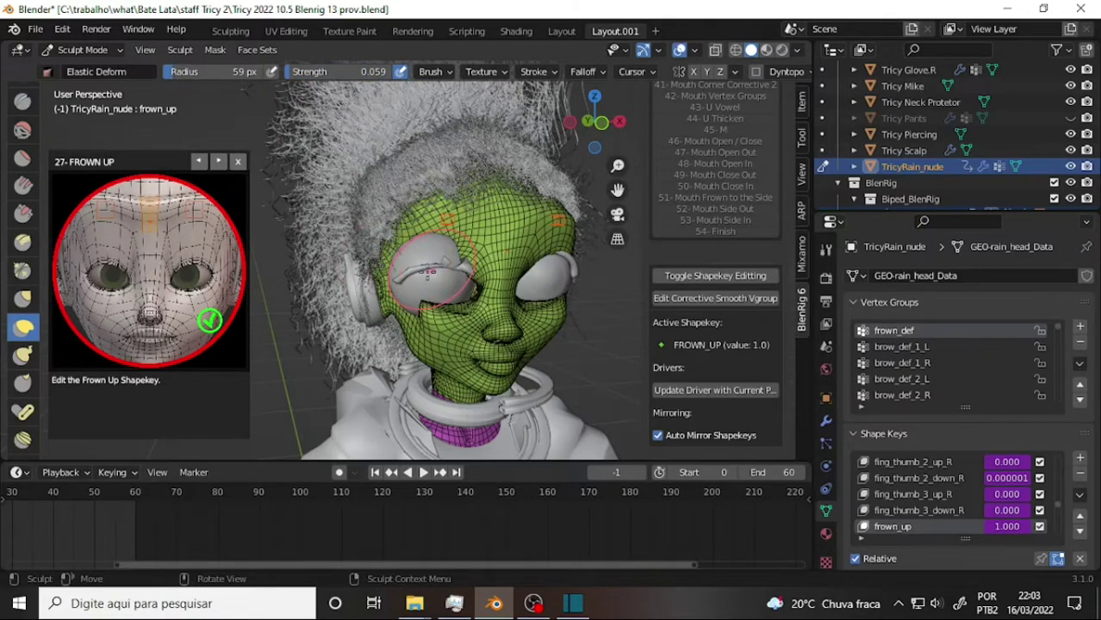
{"action": "mouse_move", "coordinate": [427, 273]}
{"action": "left_mouse_down"}
{"action": "mouse_move", "coordinate": [395, 273]}
{"action": "mouse_move", "coordinate": [414, 257]}
{"action": "left_mouse_up"}
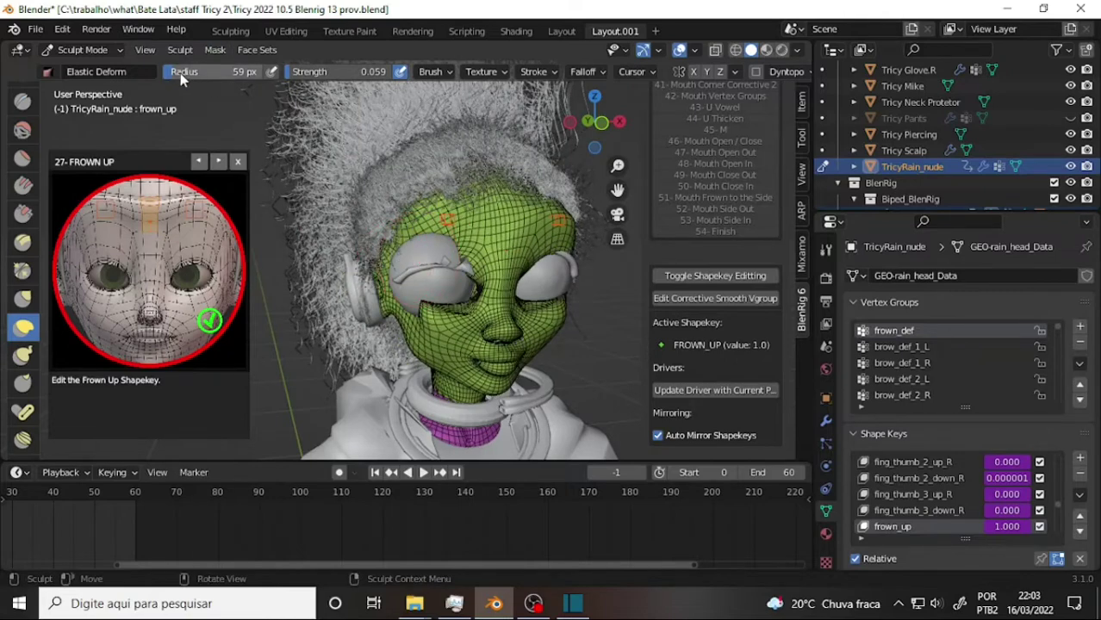
{"action": "left_click_drag", "start_coordinate": [182, 77], "coordinate": [172, 78]}
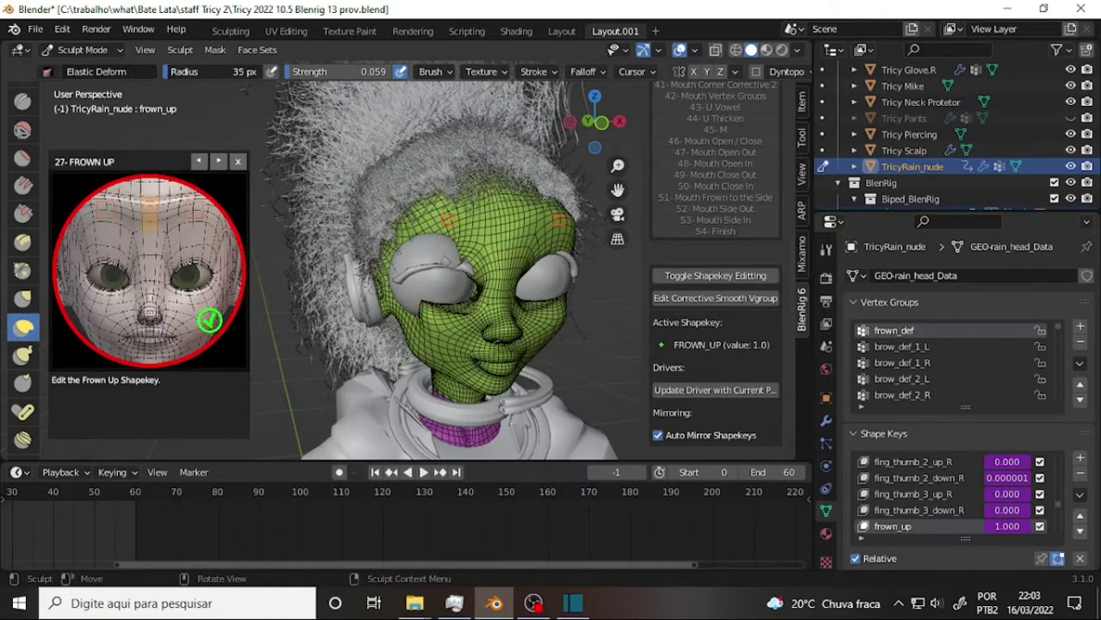
{"action": "left_click_drag", "start_coordinate": [427, 224], "coordinate": [448, 229]}
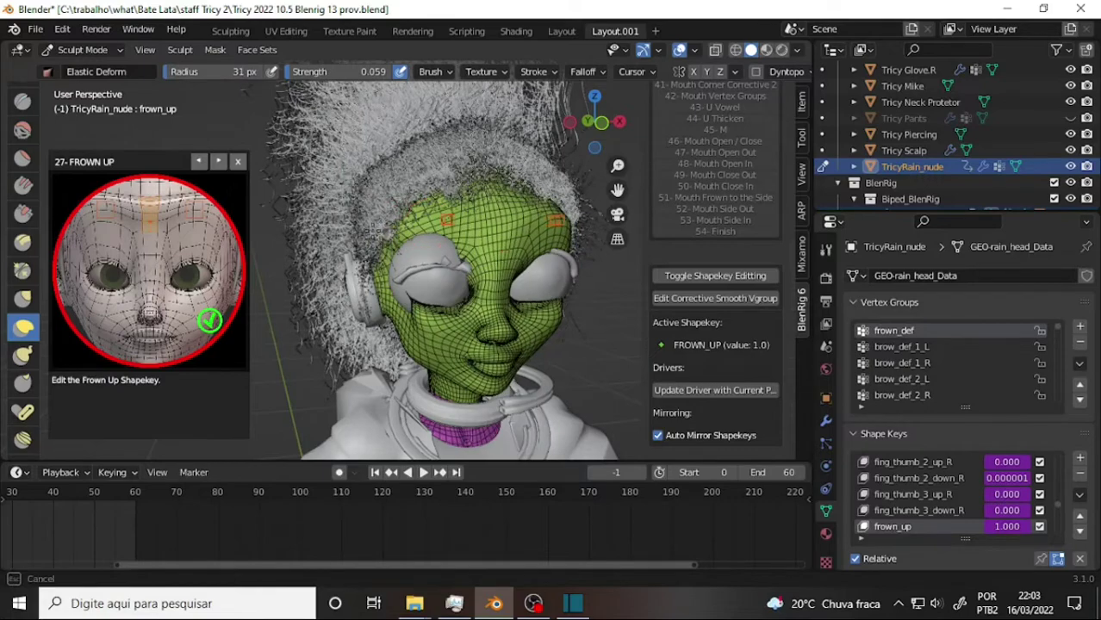
{"action": "key", "text": "ctrl+z"}
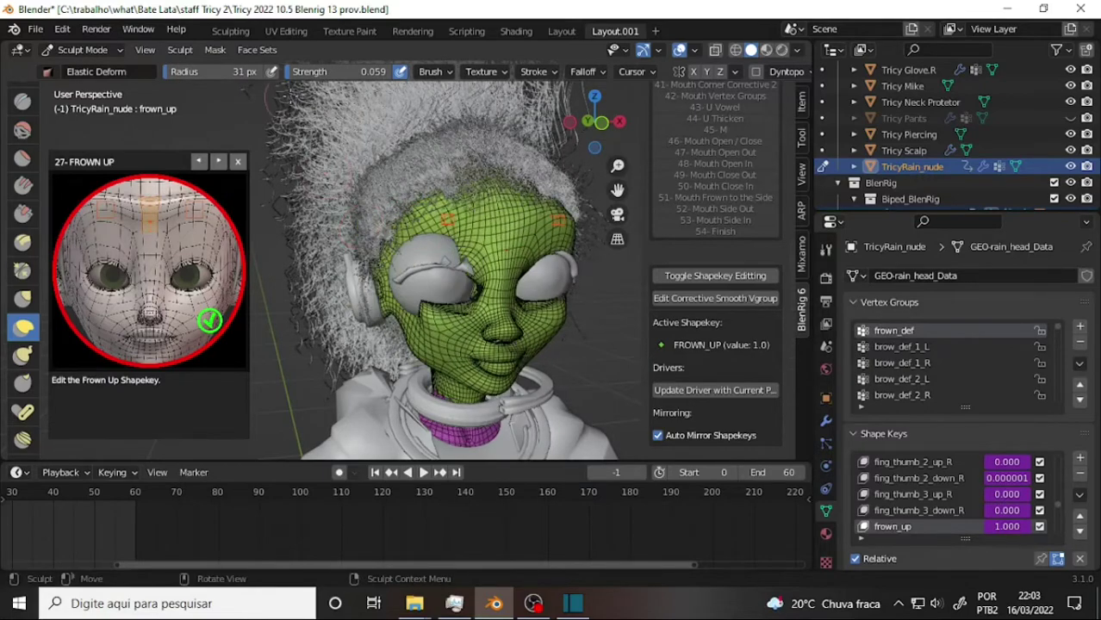
{"action": "left_click_drag", "start_coordinate": [484, 256], "coordinate": [472, 249]}
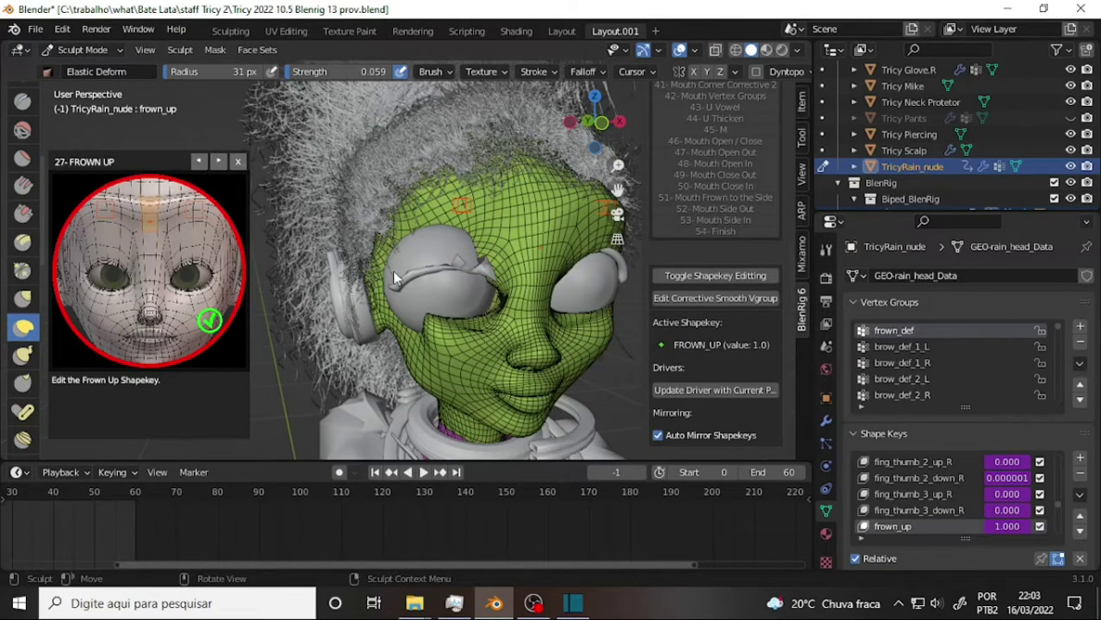
With the Grab brush at 146 px radius, pull the forehead and brow down over the eyes.
{"action": "left_click", "coordinate": [23, 299]}
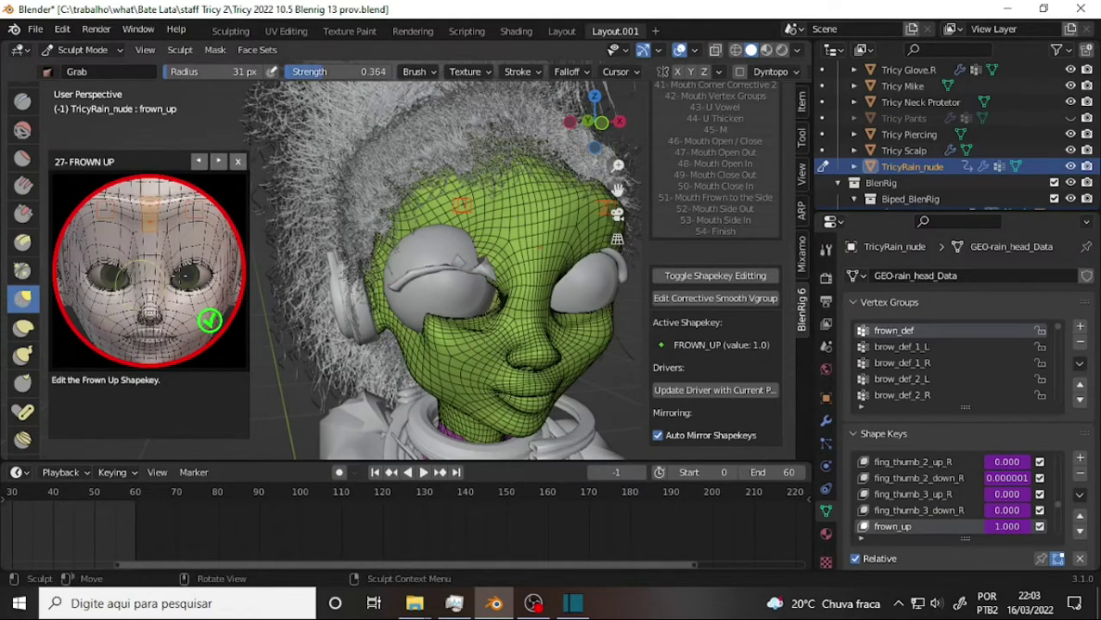
{"action": "mouse_move", "coordinate": [410, 229]}
{"action": "left_mouse_down"}
{"action": "mouse_move", "coordinate": [398, 243]}
{"action": "mouse_move", "coordinate": [360, 232]}
{"action": "left_mouse_up"}
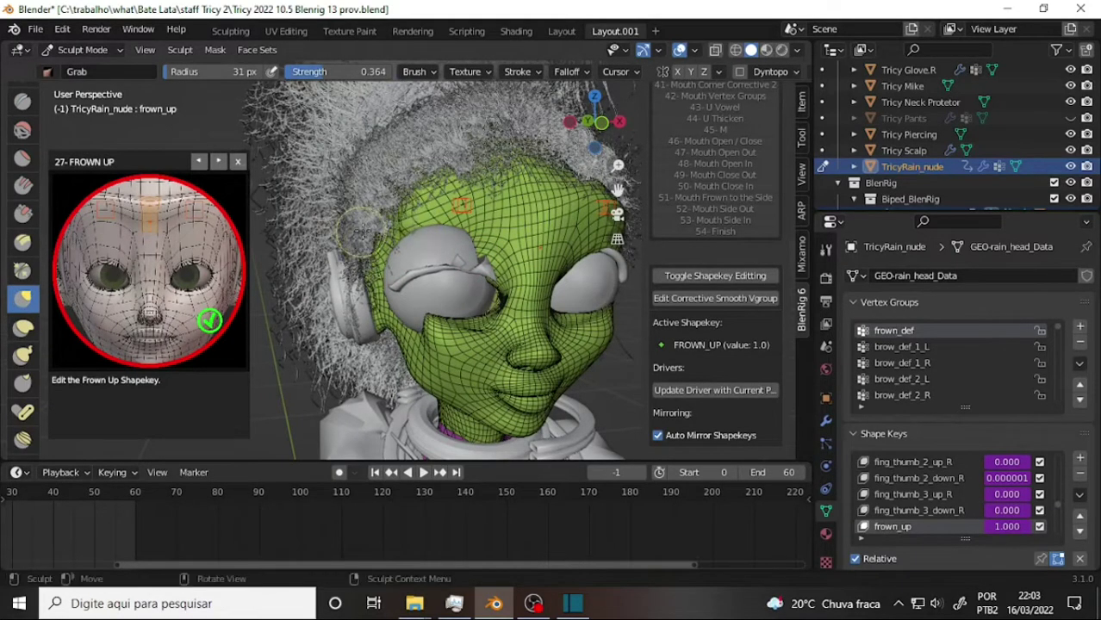
{"action": "left_click_drag", "start_coordinate": [237, 71], "coordinate": [293, 71]}
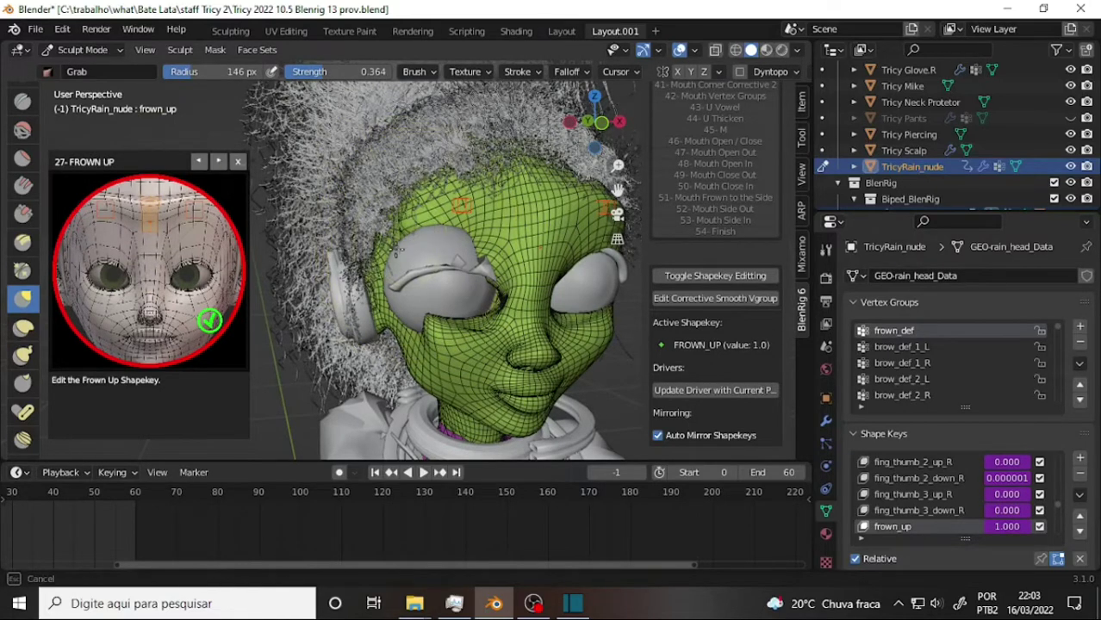
{"action": "mouse_move", "coordinate": [405, 224]}
{"action": "left_mouse_down"}
{"action": "mouse_move", "coordinate": [383, 259]}
{"action": "mouse_move", "coordinate": [369, 254]}
{"action": "left_mouse_up"}
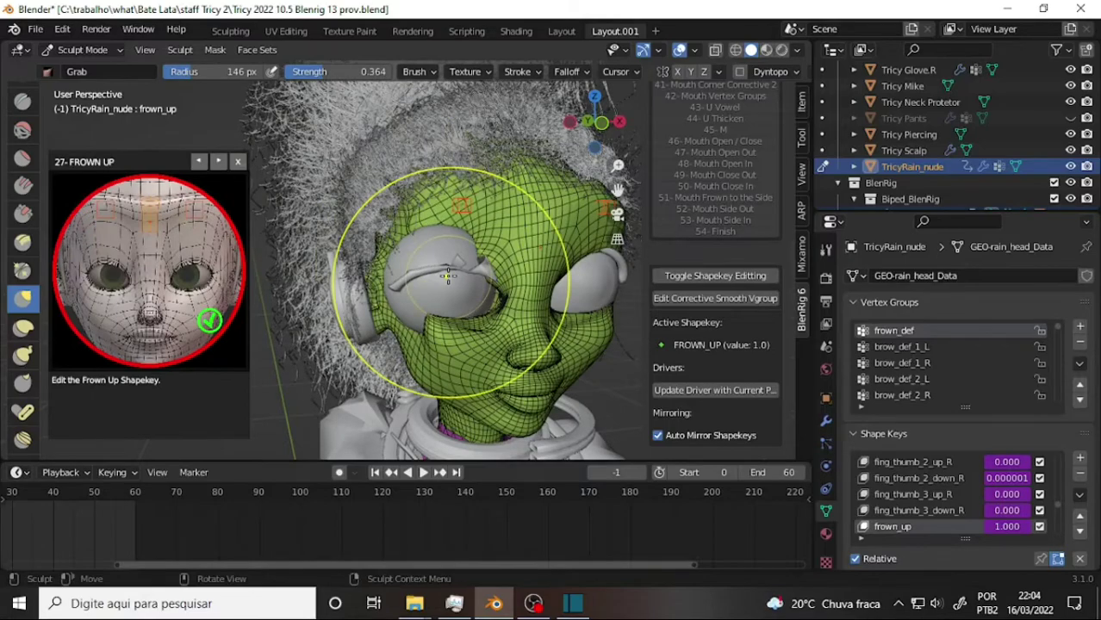
{"action": "left_click_drag", "start_coordinate": [449, 263], "coordinate": [456, 297]}
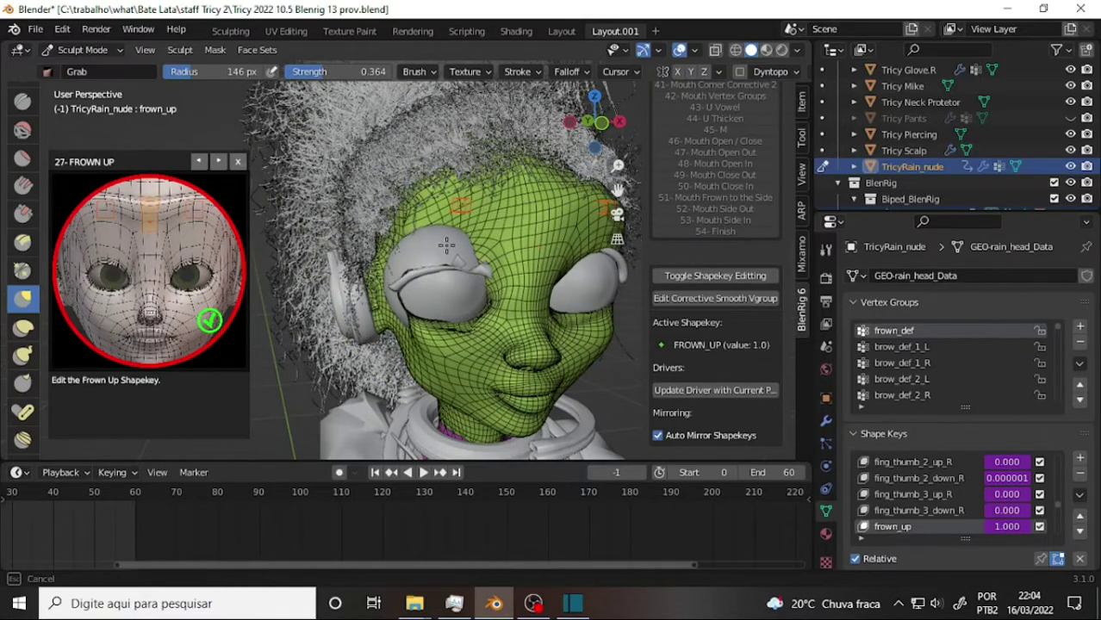
Pull the face near the goggles and drag the forehead and brow downward from side angles.
{"action": "mouse_move", "coordinate": [447, 245]}
{"action": "middle_mouse_down"}
{"action": "mouse_move", "coordinate": [489, 238]}
{"action": "mouse_move", "coordinate": [465, 272]}
{"action": "middle_mouse_up"}
{"action": "mouse_move", "coordinate": [462, 275]}
{"action": "left_mouse_down"}
{"action": "mouse_move", "coordinate": [456, 257]}
{"action": "mouse_move", "coordinate": [404, 282]}
{"action": "mouse_move", "coordinate": [516, 322]}
{"action": "left_mouse_up"}
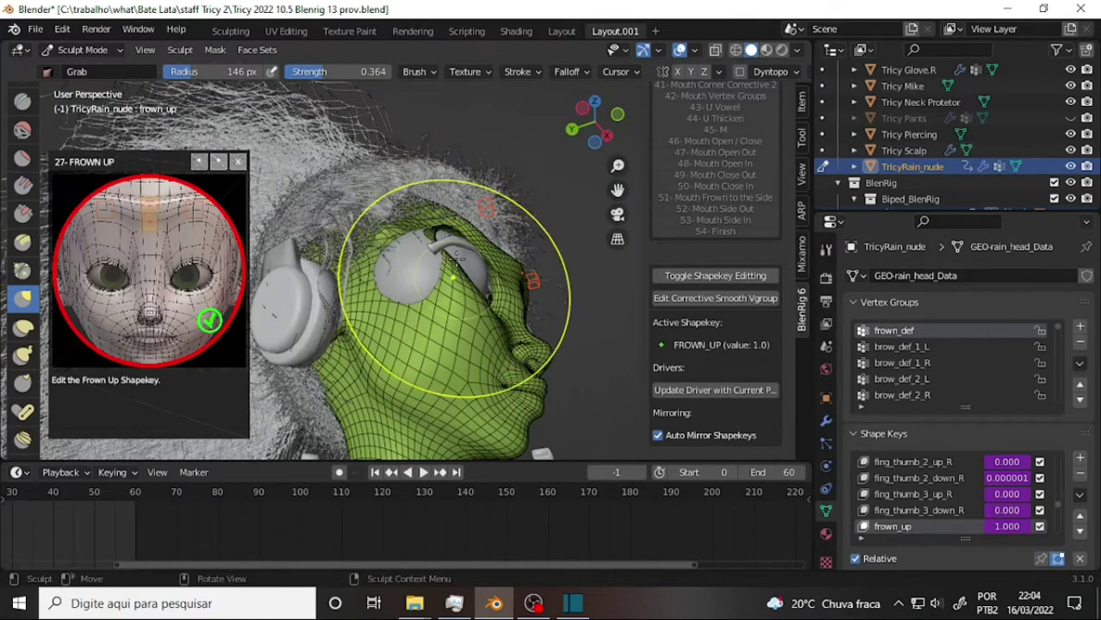
{"action": "mouse_move", "coordinate": [453, 277]}
{"action": "left_mouse_down"}
{"action": "mouse_move", "coordinate": [465, 303]}
{"action": "mouse_move", "coordinate": [461, 273]}
{"action": "mouse_move", "coordinate": [444, 345]}
{"action": "left_mouse_up"}
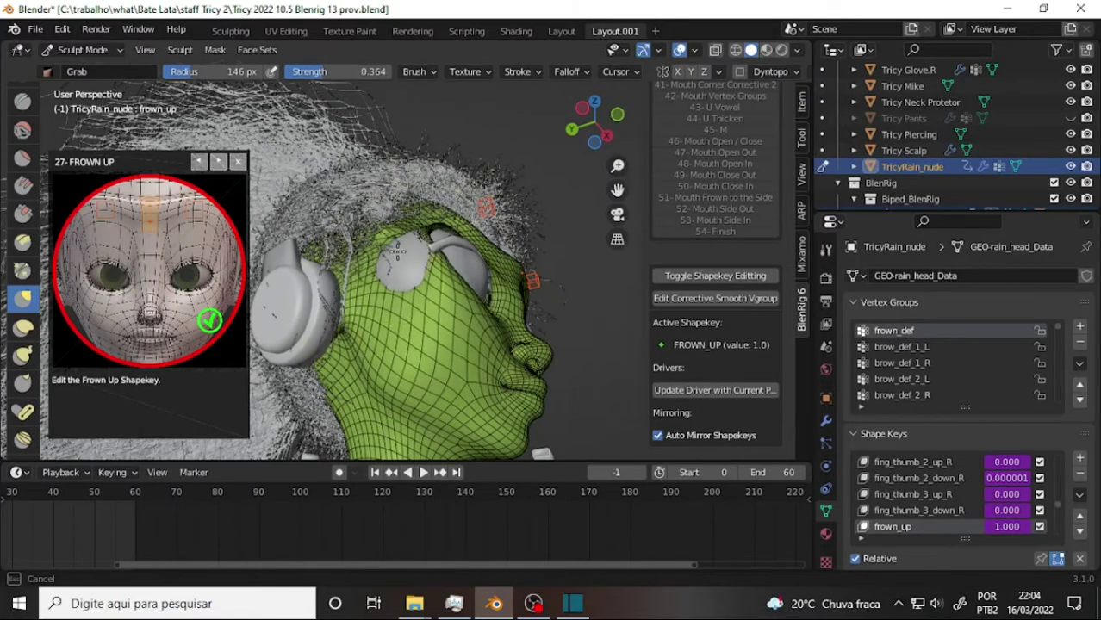
{"action": "left_click_drag", "start_coordinate": [401, 250], "coordinate": [402, 244]}
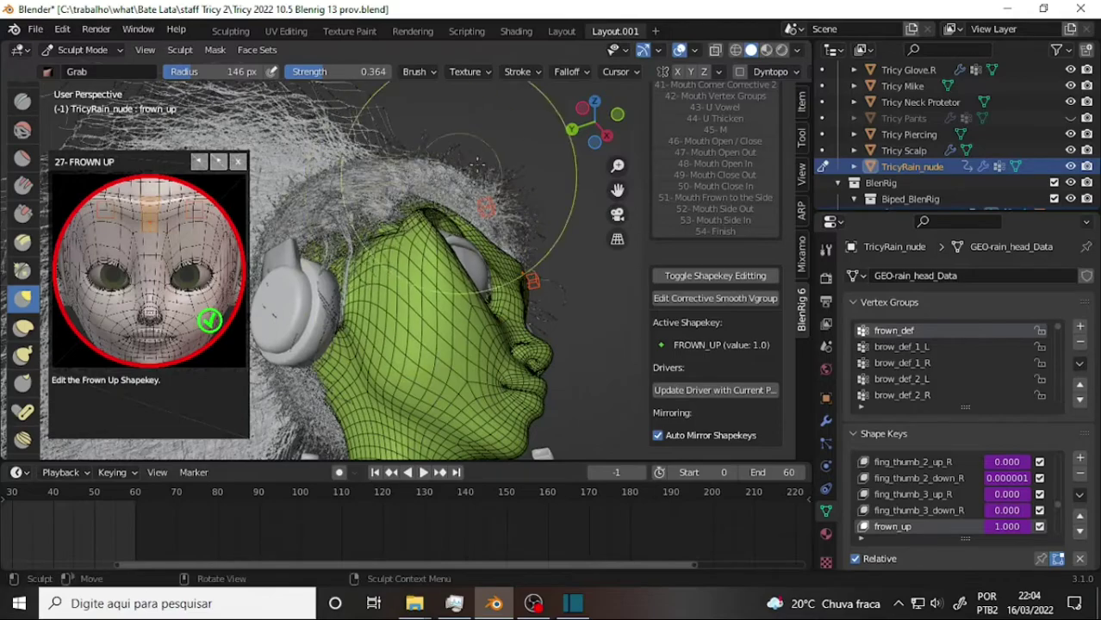
{"action": "mouse_move", "coordinate": [402, 244]}
{"action": "middle_mouse_down"}
{"action": "mouse_move", "coordinate": [446, 277]}
{"action": "mouse_move", "coordinate": [542, 204]}
{"action": "middle_mouse_up"}
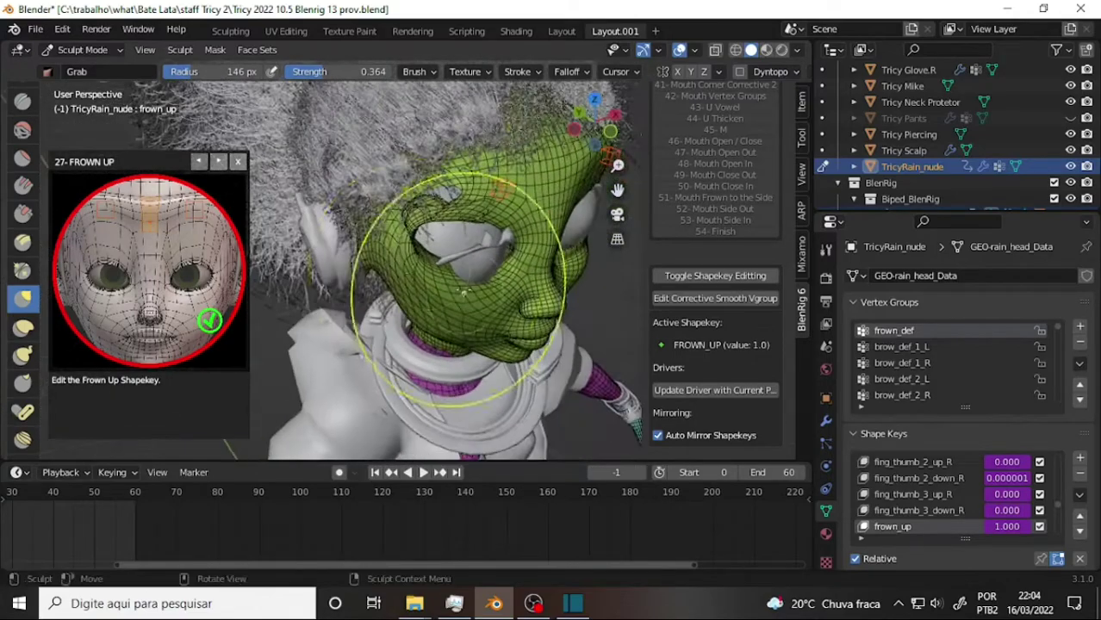
{"action": "left_click_drag", "start_coordinate": [479, 189], "coordinate": [467, 184]}
{"action": "mouse_move", "coordinate": [467, 185]}
{"action": "middle_mouse_down"}
{"action": "mouse_move", "coordinate": [444, 159]}
{"action": "mouse_move", "coordinate": [474, 137]}
{"action": "middle_mouse_up"}
{"action": "scroll", "coordinate": [444, 160], "scroll_direction": "up", "scroll_amount": 3}
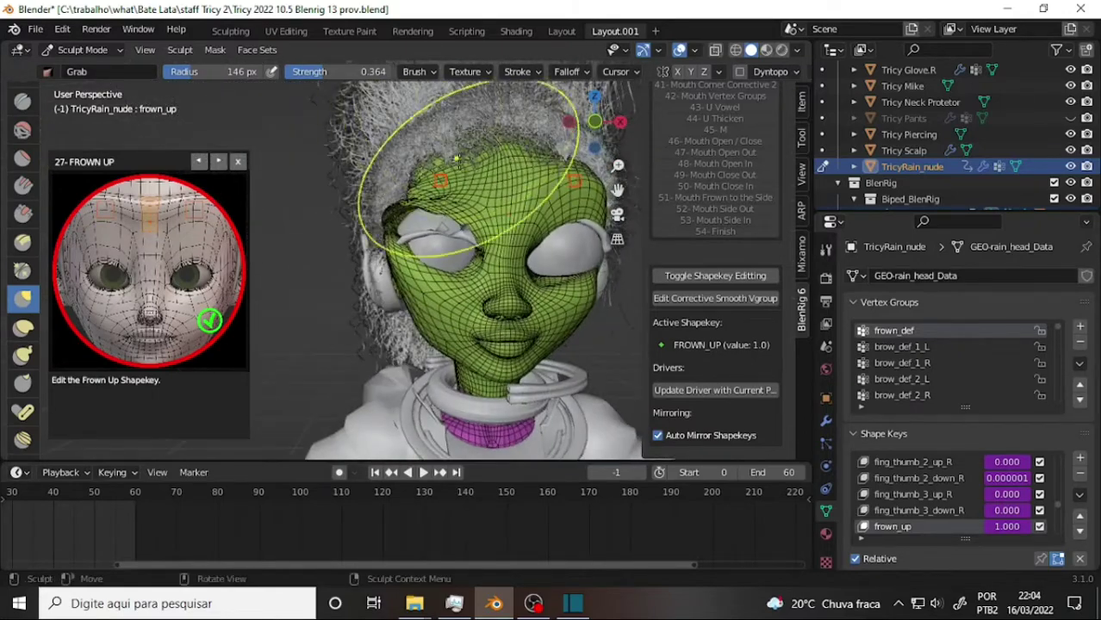
{"action": "mouse_move", "coordinate": [448, 215]}
{"action": "left_mouse_down"}
{"action": "mouse_move", "coordinate": [508, 212]}
{"action": "mouse_move", "coordinate": [491, 172]}
{"action": "left_mouse_up"}
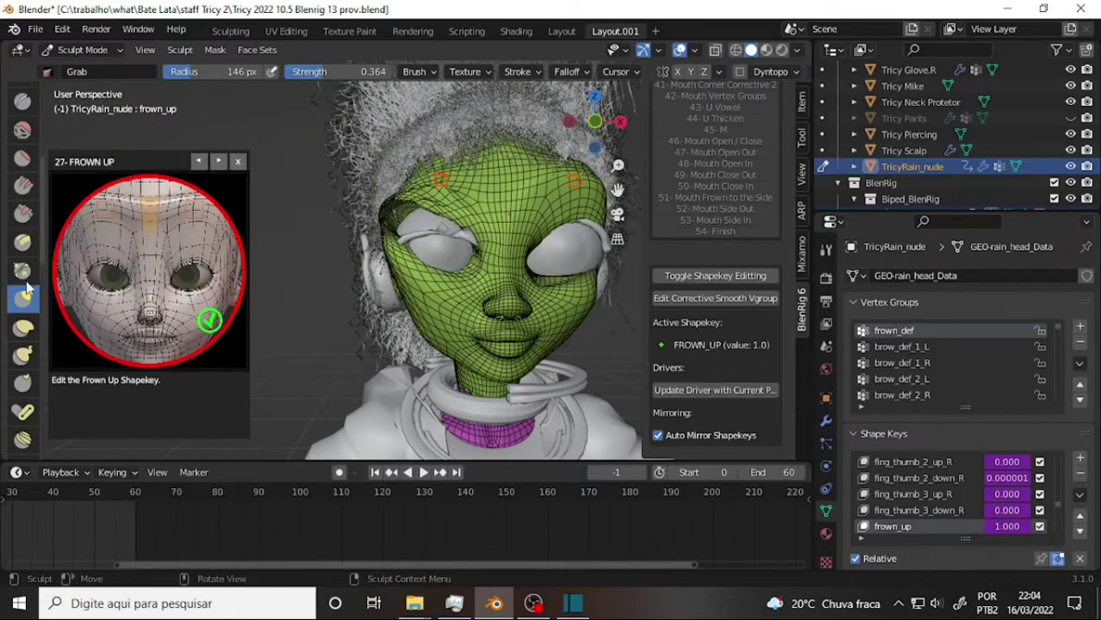
Switch to the Smooth brush at 83 px radius and smooth the left forehead and temple.
{"action": "left_click", "coordinate": [23, 130]}
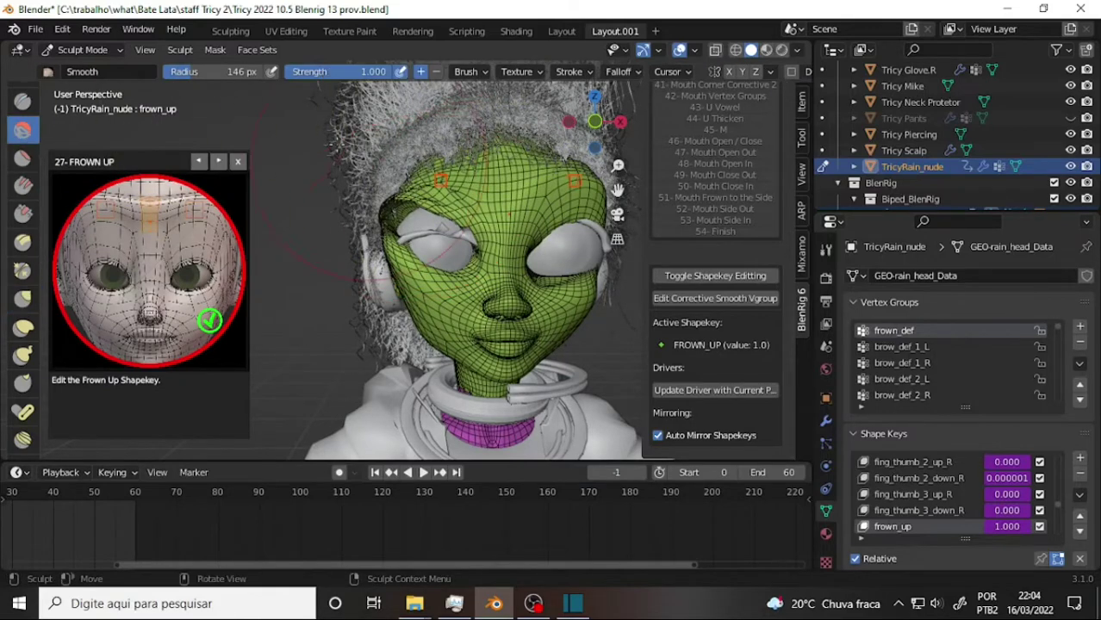
{"action": "left_click_drag", "start_coordinate": [194, 78], "coordinate": [140, 77]}
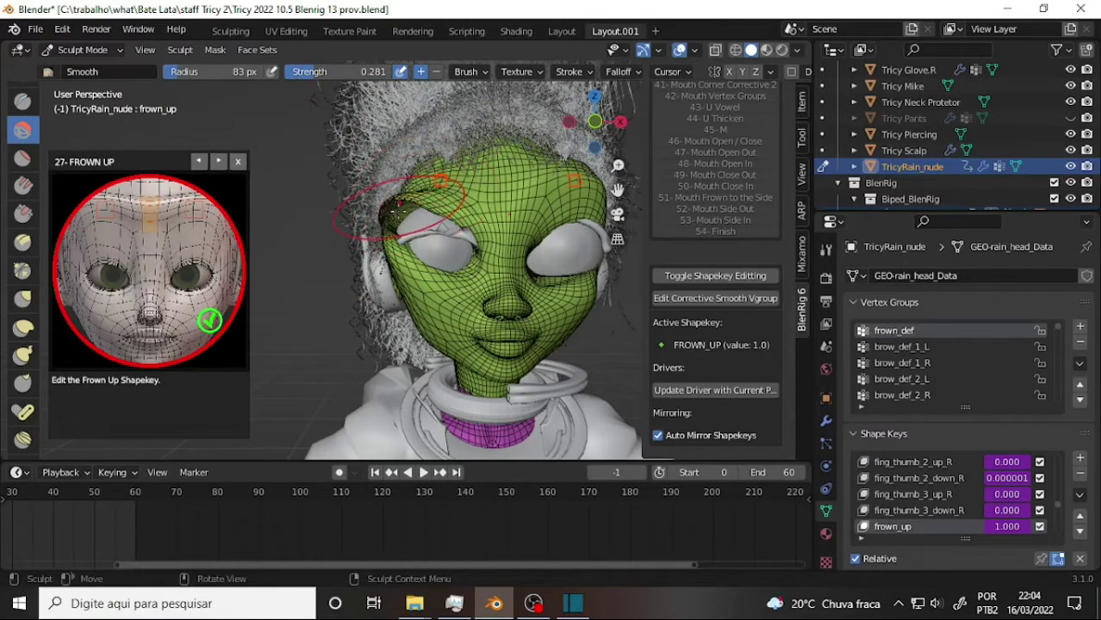
{"action": "mouse_move", "coordinate": [422, 207]}
{"action": "left_mouse_down"}
{"action": "mouse_move", "coordinate": [405, 230]}
{"action": "mouse_move", "coordinate": [419, 244]}
{"action": "left_mouse_up"}
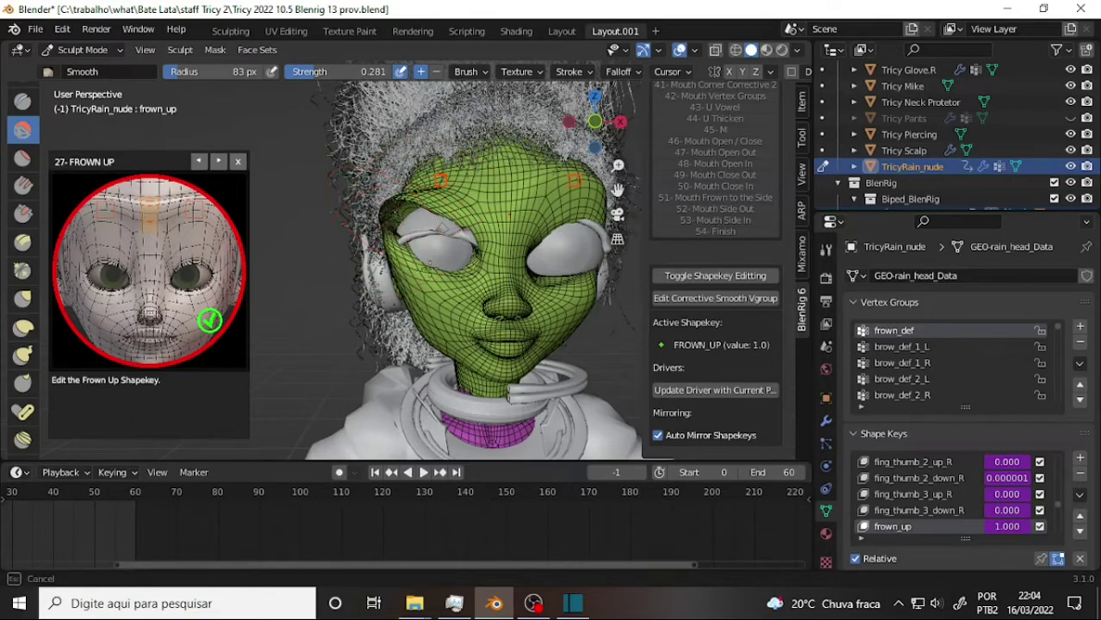
{"action": "middle_click_drag", "start_coordinate": [419, 243], "coordinate": [560, 243]}
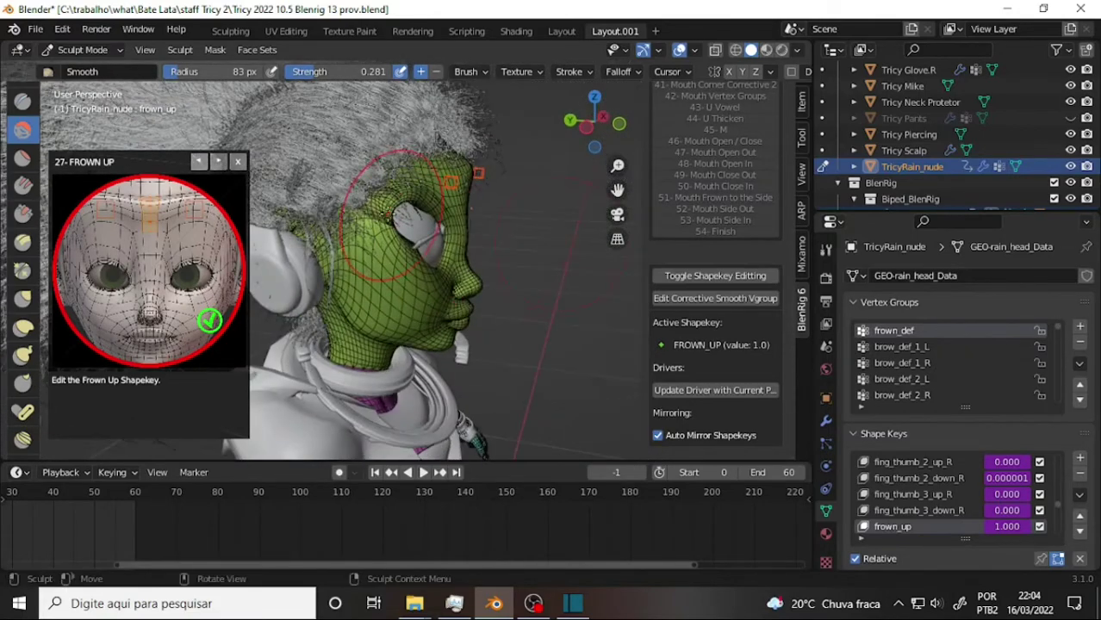
{"action": "left_click_drag", "start_coordinate": [373, 174], "coordinate": [471, 208]}
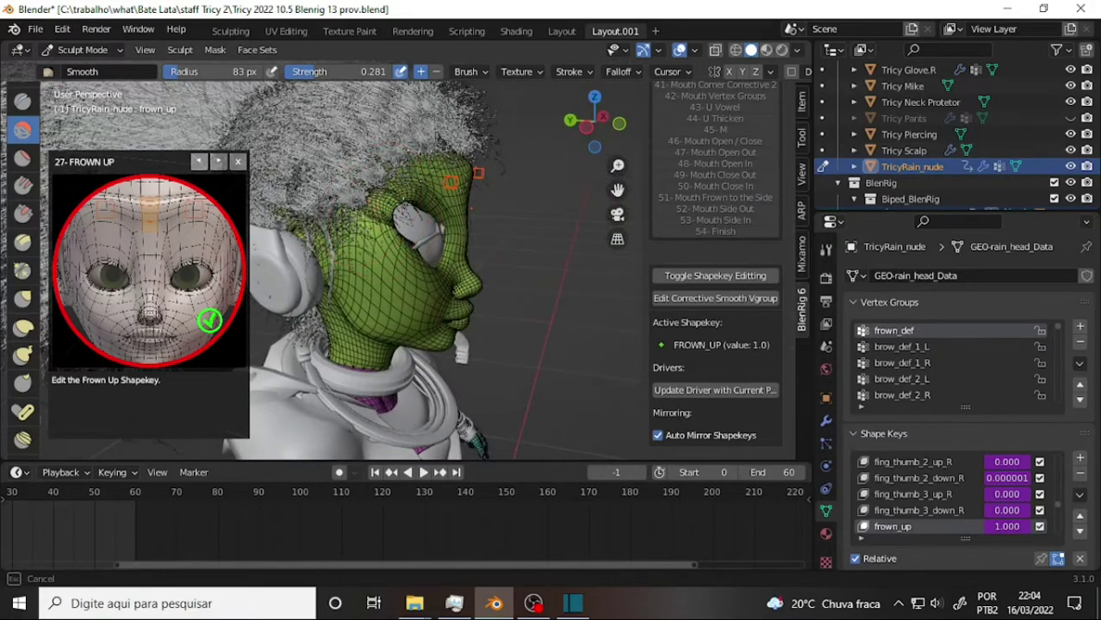
{"action": "left_click_drag", "start_coordinate": [373, 179], "coordinate": [383, 233]}
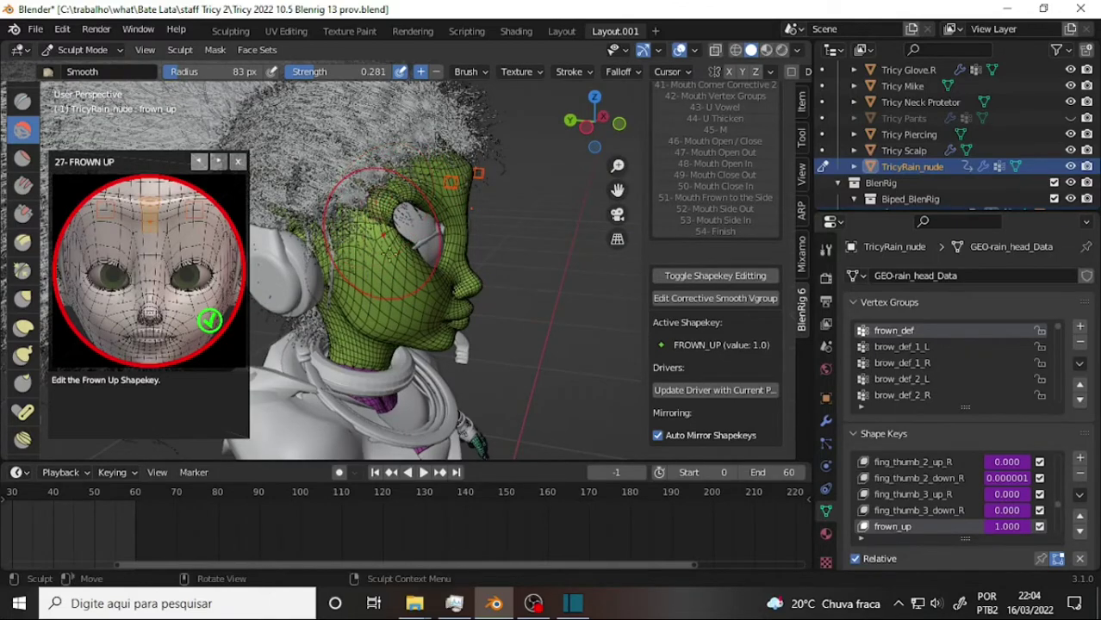
Smooth the forehead once more from the front and bring OBS Studio to the front.
{"action": "middle_click_drag", "start_coordinate": [469, 198], "coordinate": [395, 199]}
{"action": "left_click_drag", "start_coordinate": [393, 186], "coordinate": [422, 177]}
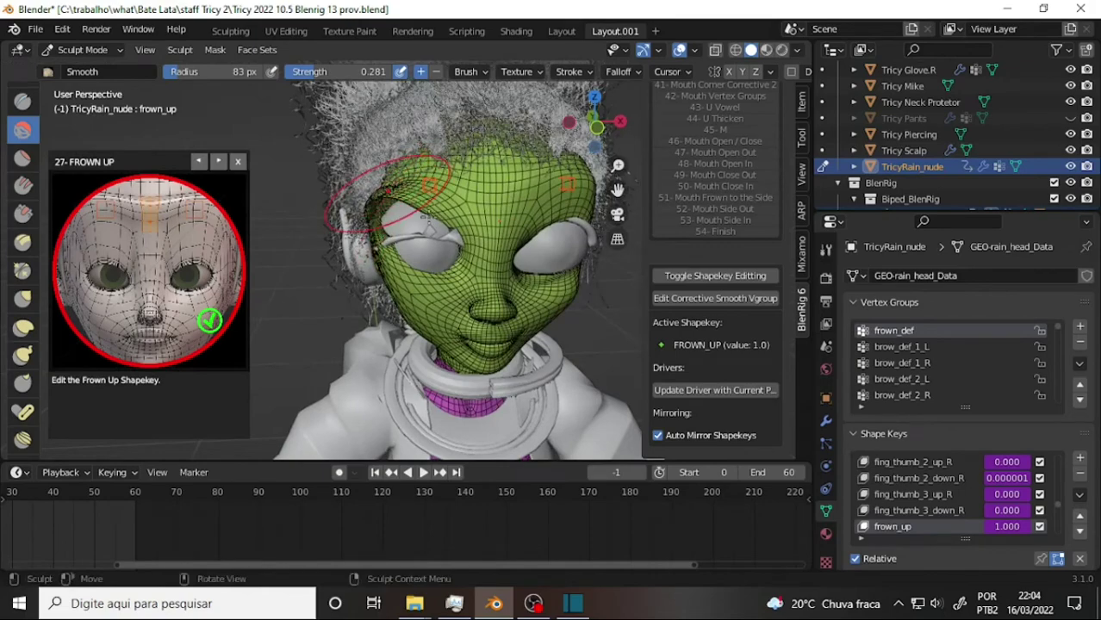
{"action": "left_click", "coordinate": [534, 603]}
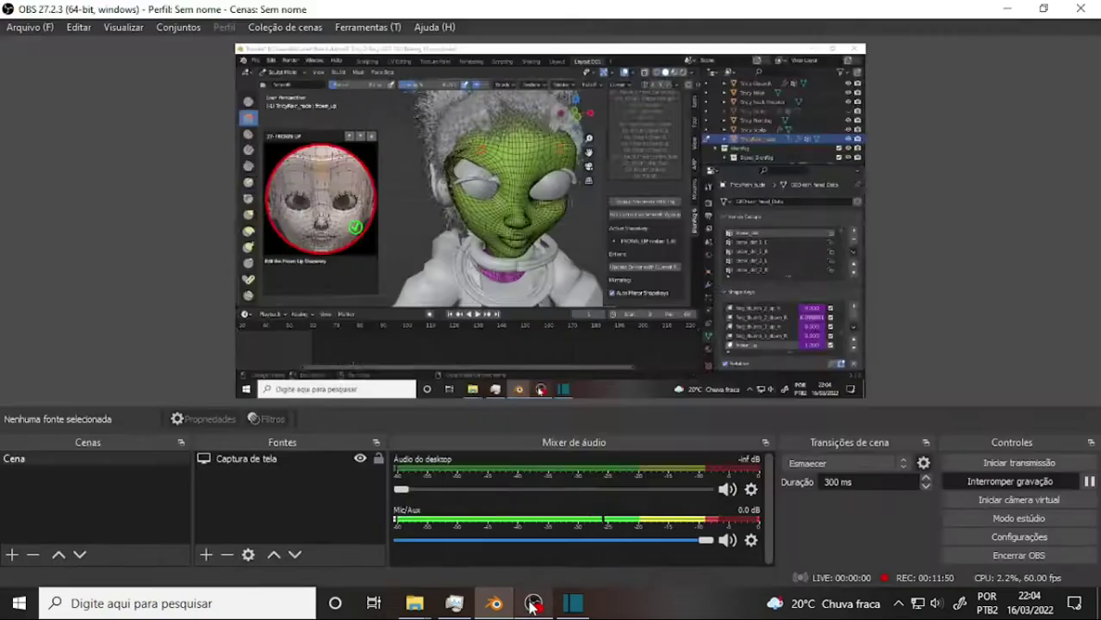